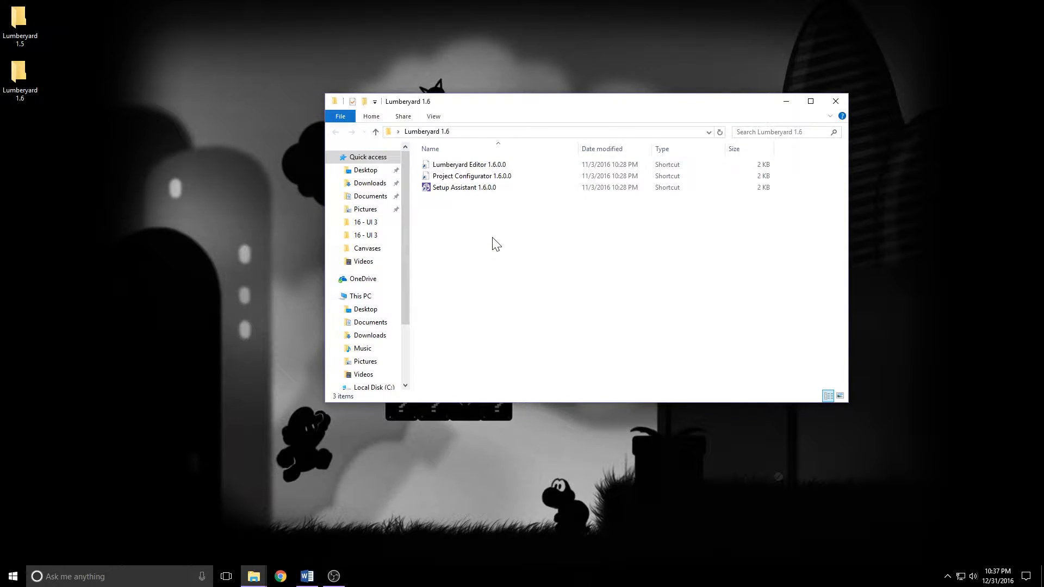
Step: Launch Project Configurator 1.6.0.0 and set SamplesProject as the default project
double_click(459, 176)
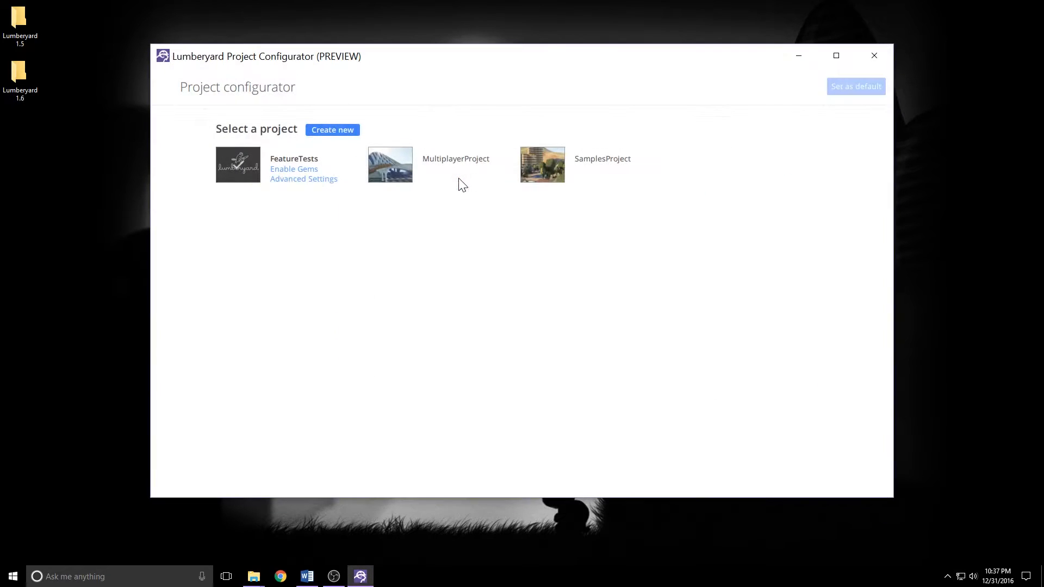
click(569, 164)
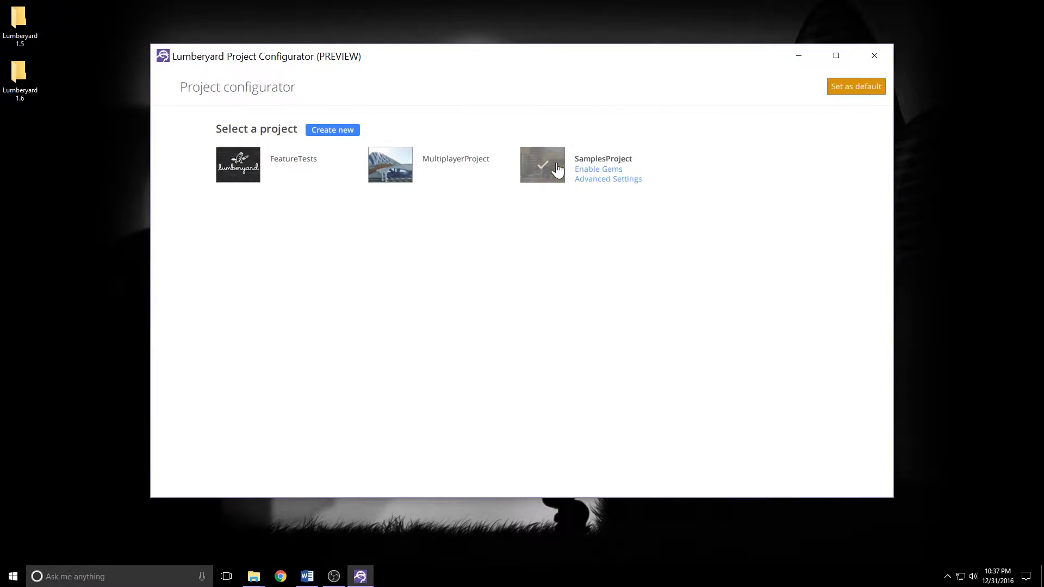
click(838, 87)
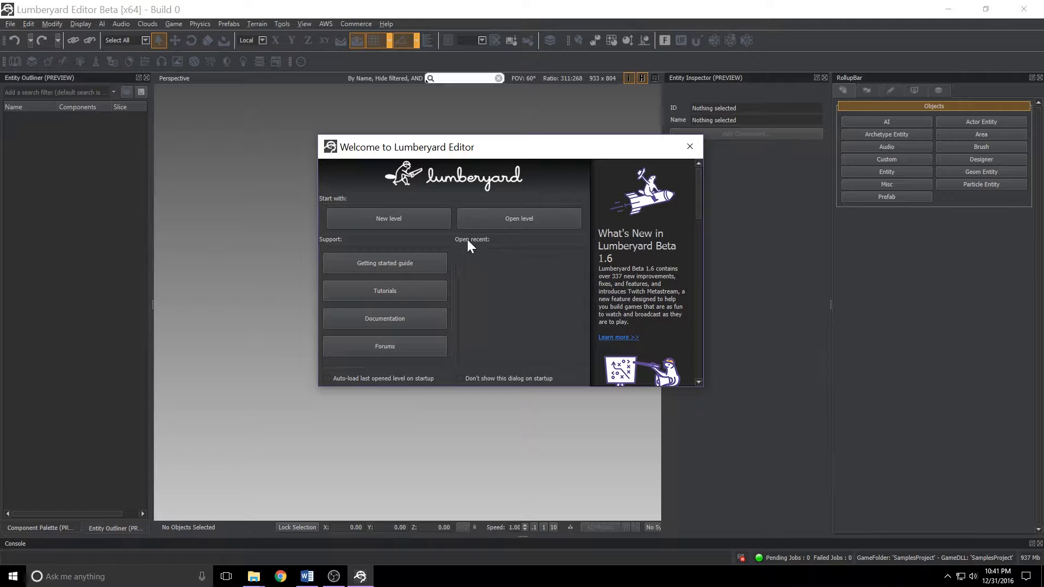
Step: Open the existing level getting-started-completed-level from the GettingStartedFiles folder
click(493, 225)
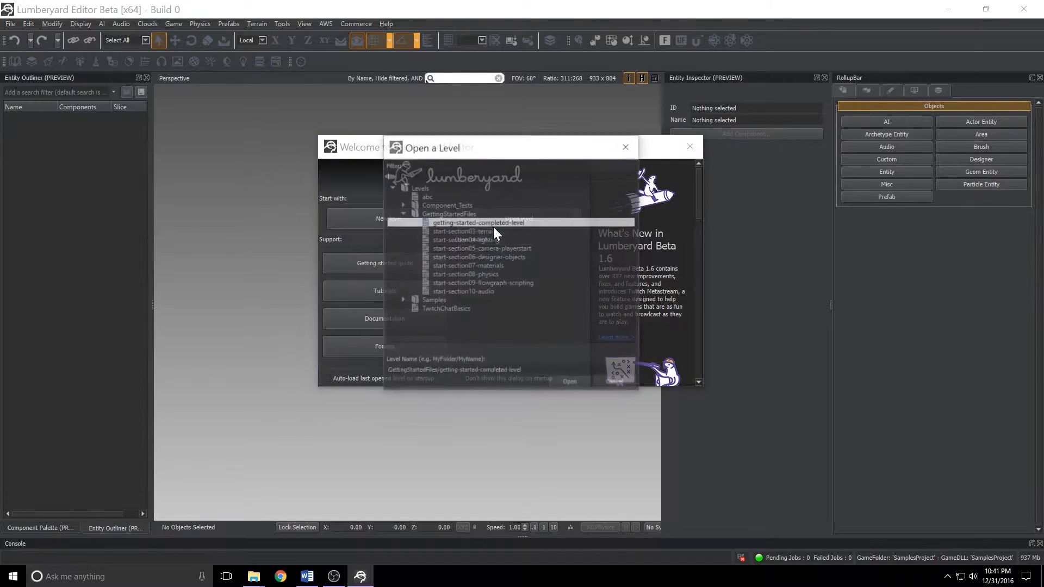
click(401, 205)
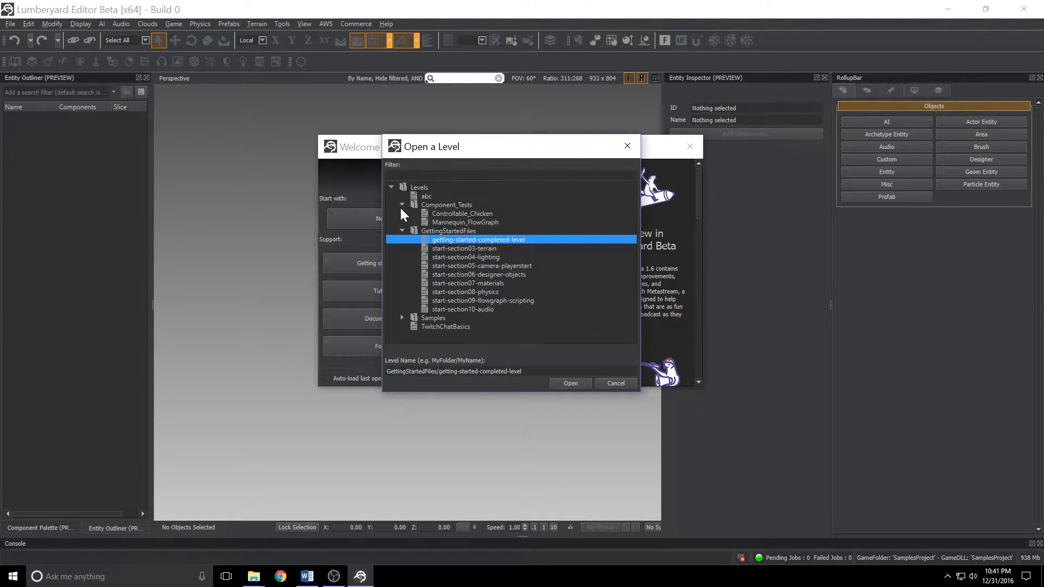
click(401, 205)
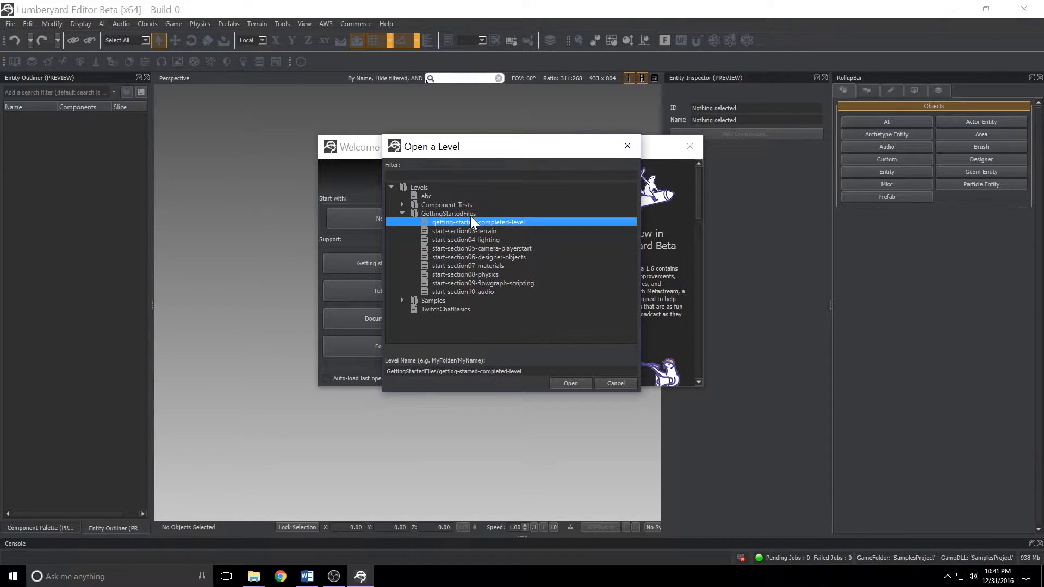
click(573, 383)
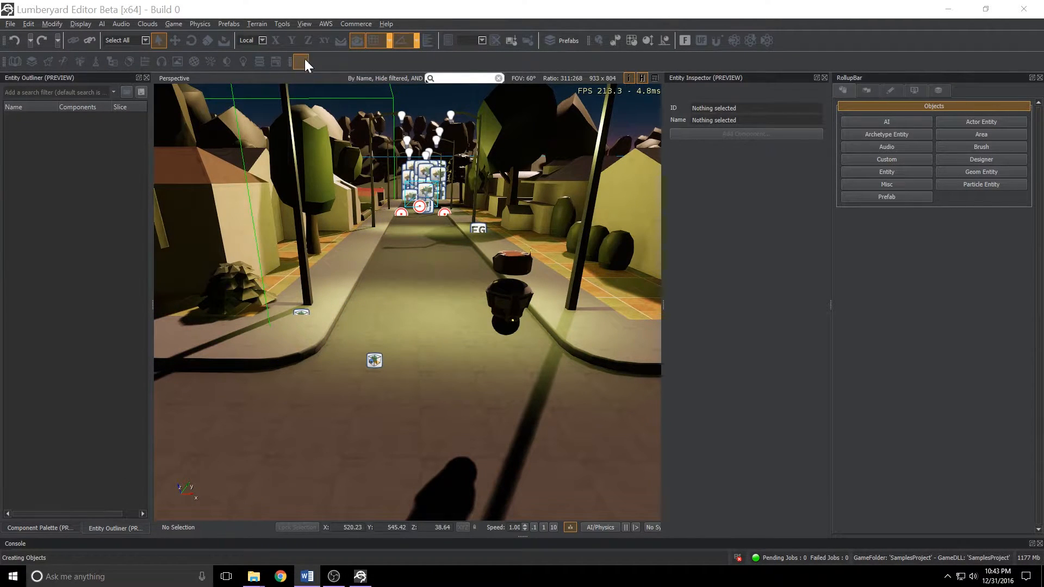
Step: Open the UI Editor and create a new, empty canvas
click(302, 24)
mouse_move(305, 36)
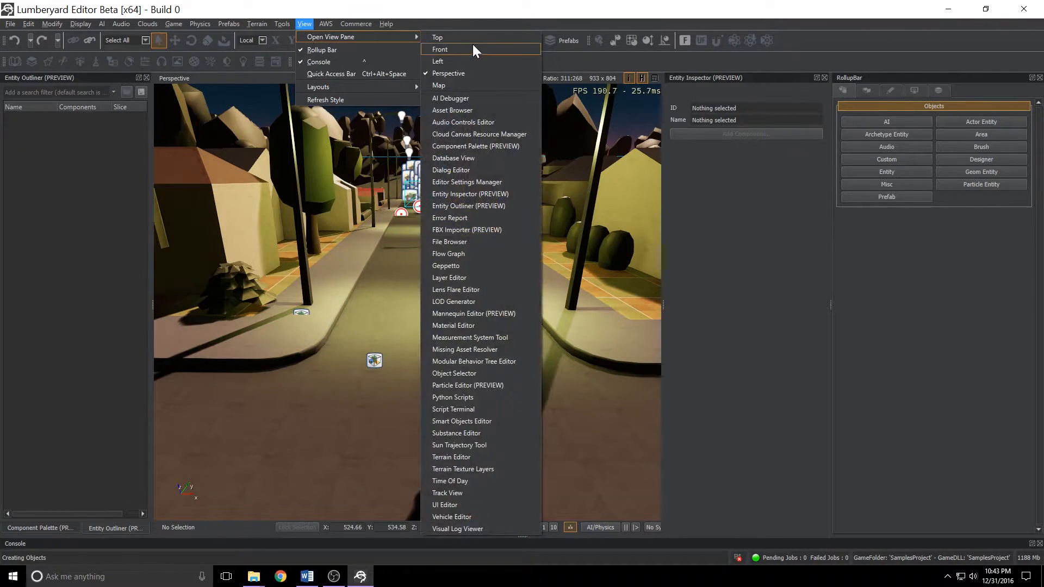
click(443, 500)
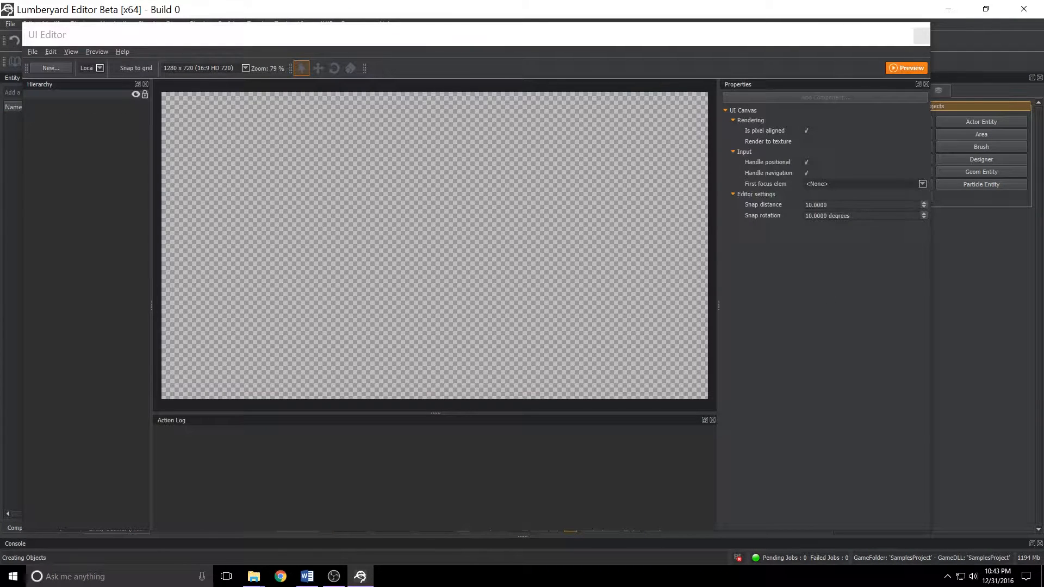
click(33, 52)
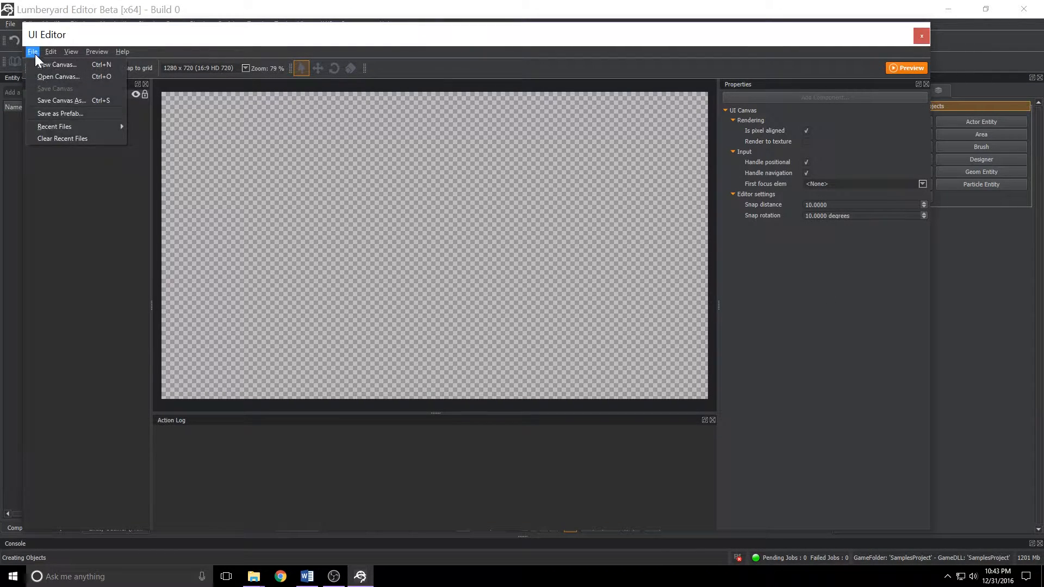
click(36, 61)
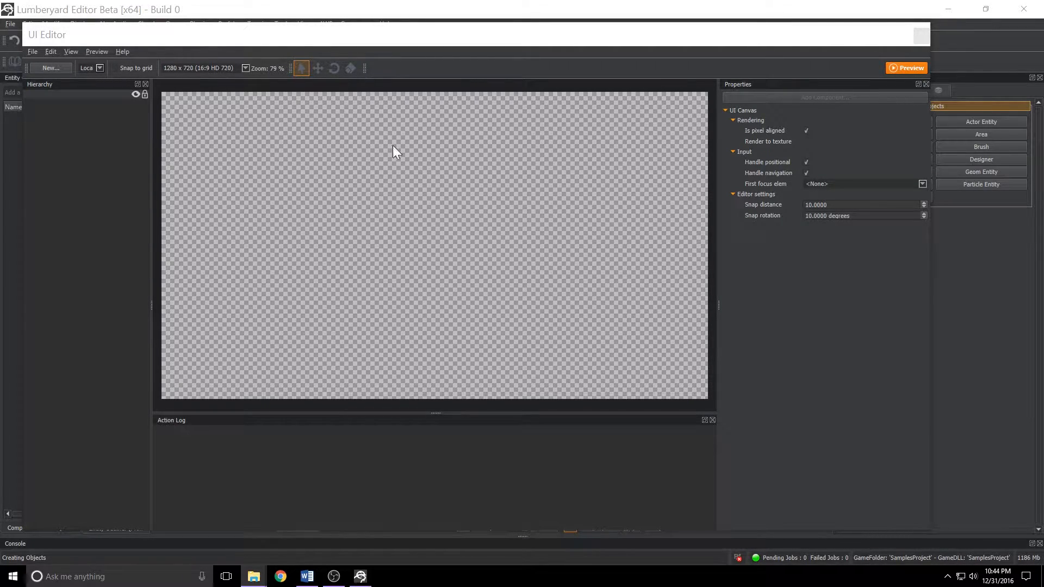
Step: Add an Image element from prefab to the canvas and anchor it to the canvas's bottom-left corner
right_click(408, 250)
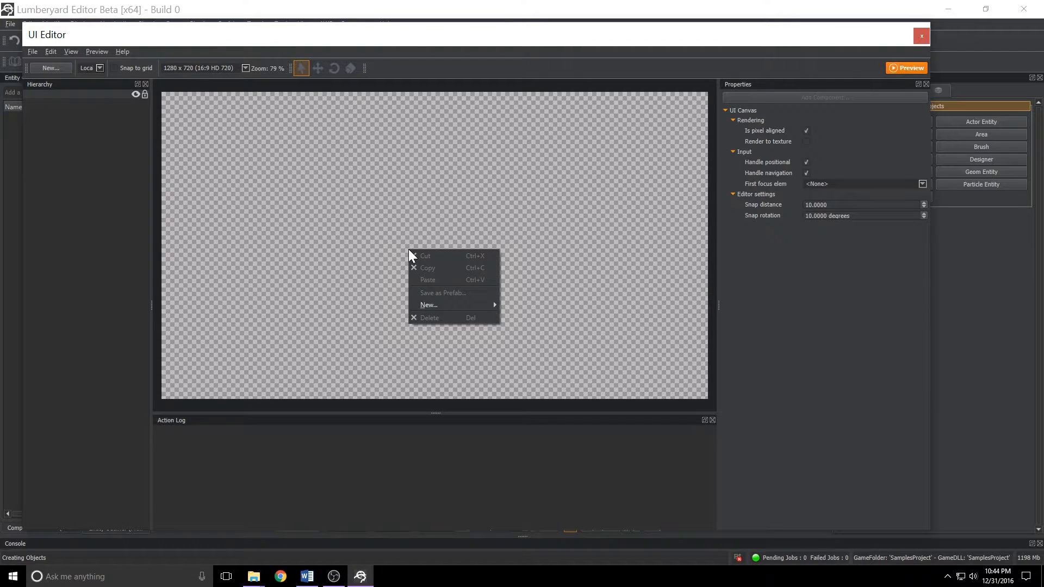
mouse_move(443, 300)
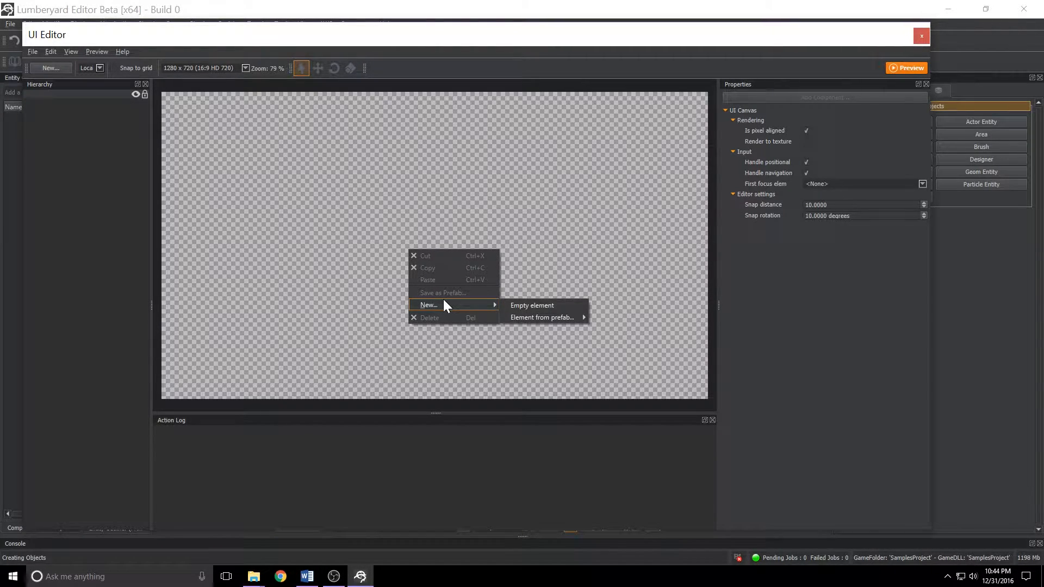
mouse_move(538, 318)
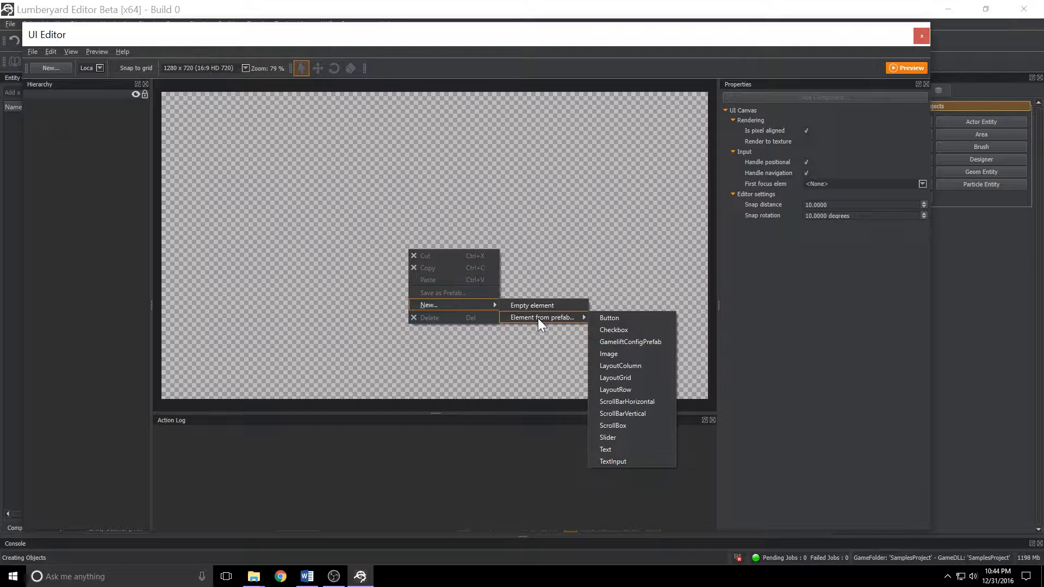
click(608, 354)
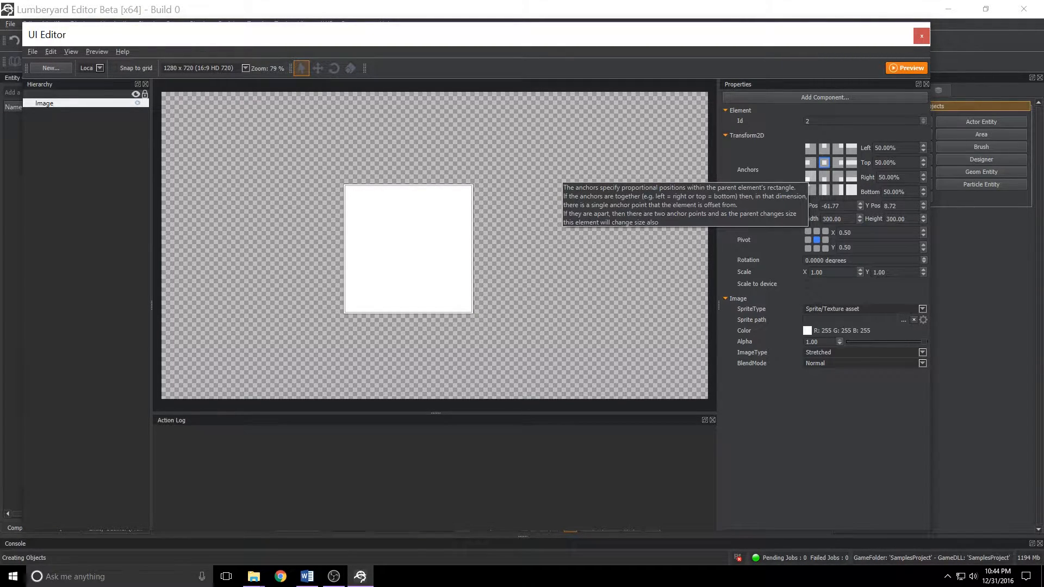
click(810, 177)
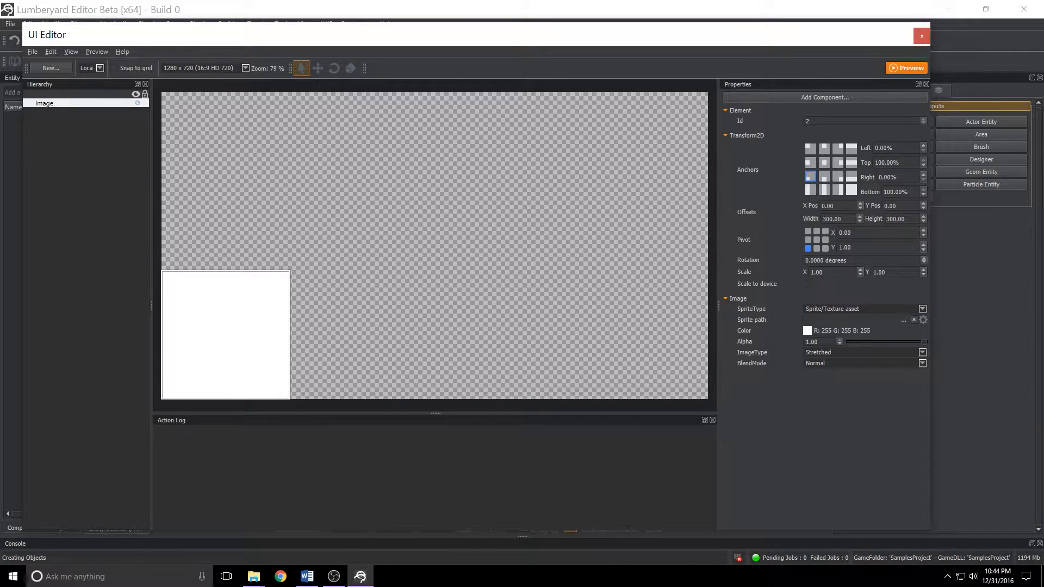
Step: Set the image's Y scale to 0.5 and its alpha to 0.25
click(875, 272)
double_click(876, 272)
text(.5)
key(Return)
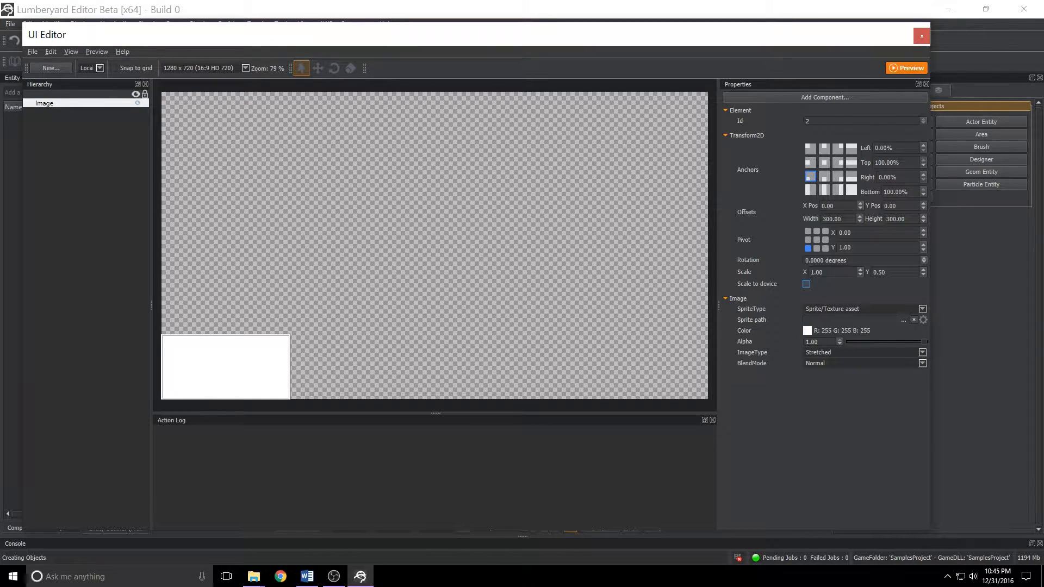
drag(819, 342, 805, 341)
text(.25)
key(Return)
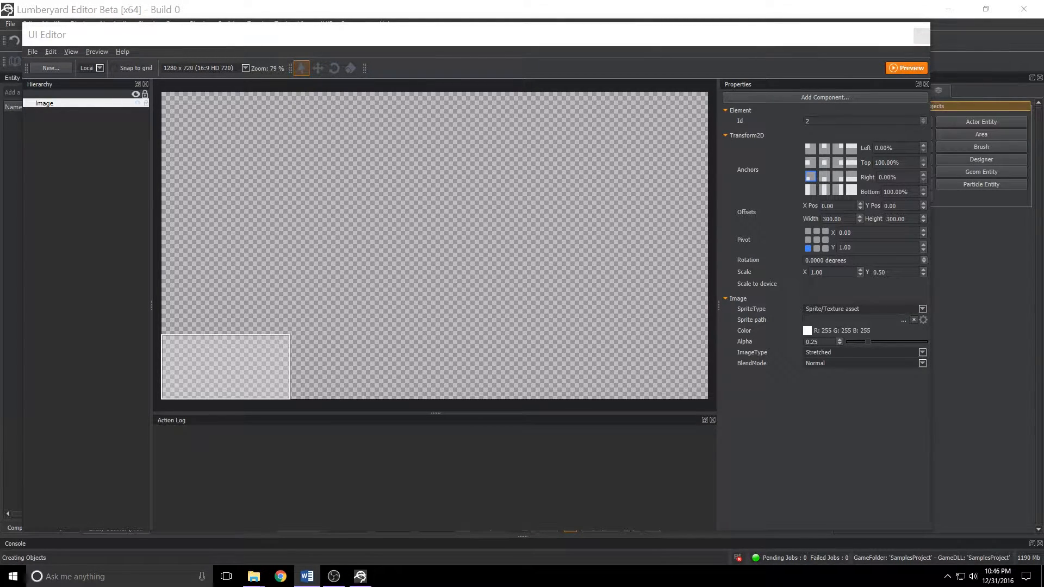
Step: Add a Text element from prefab as a child of the Image and rename it txt-health
right_click(50, 105)
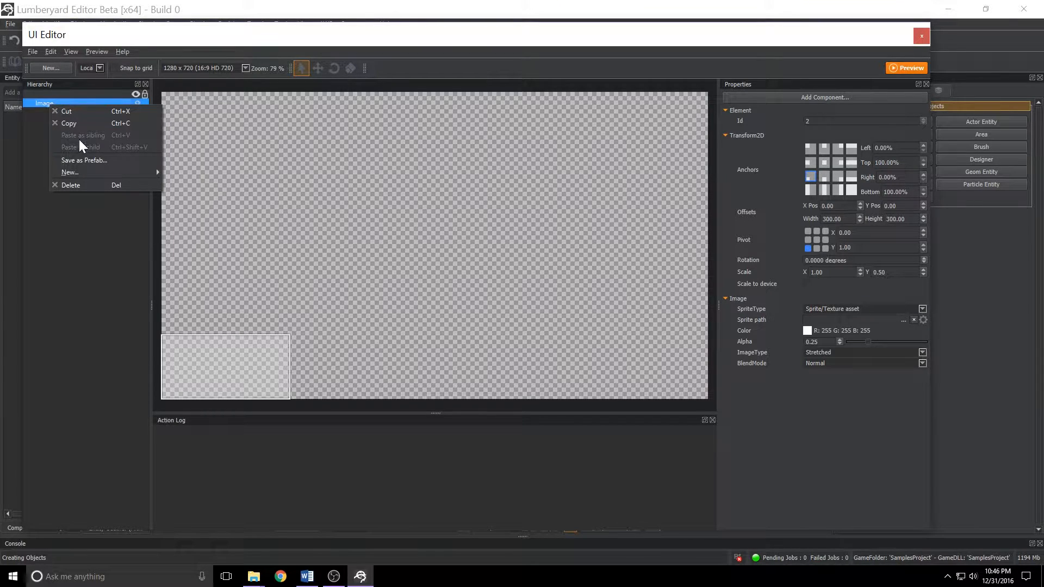
mouse_move(101, 171)
mouse_move(189, 184)
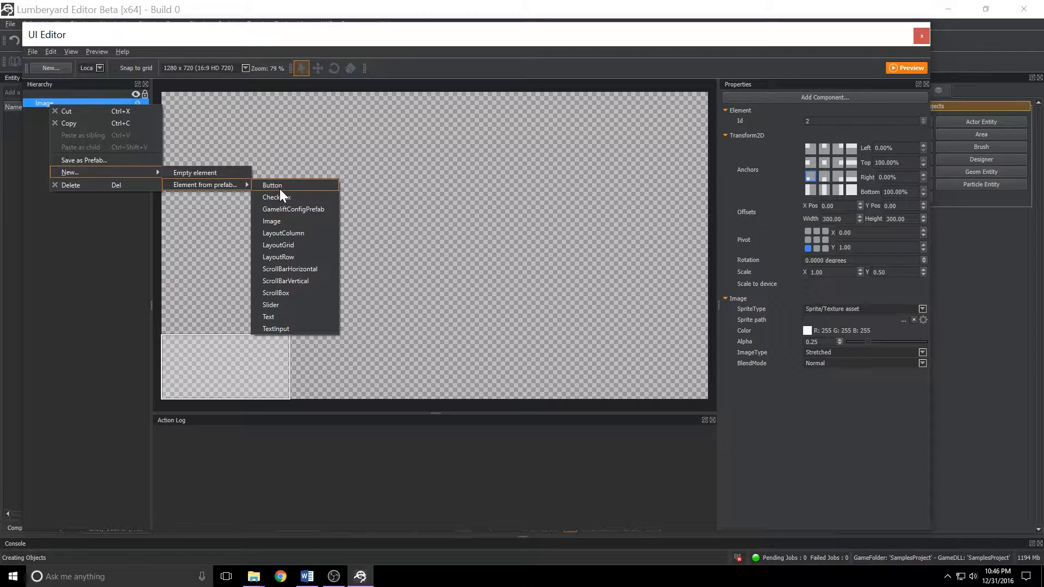
click(280, 316)
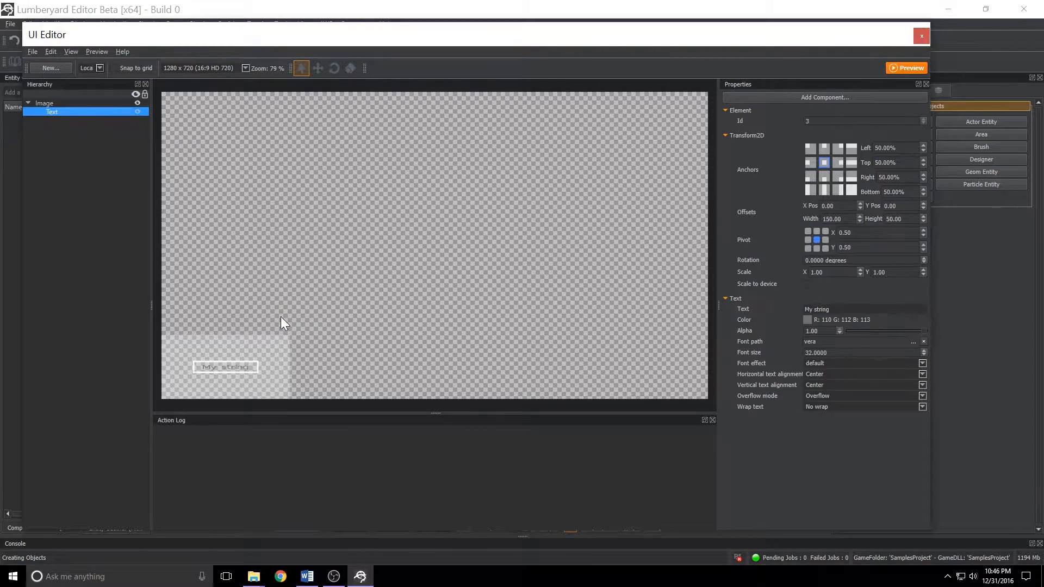
key(alt+Tab)
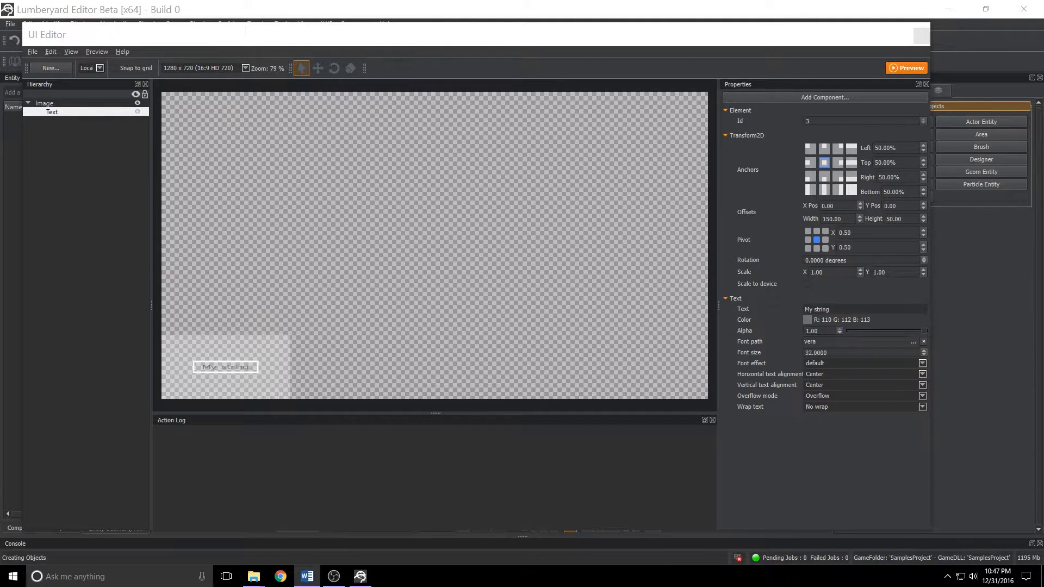
key(alt+Tab)
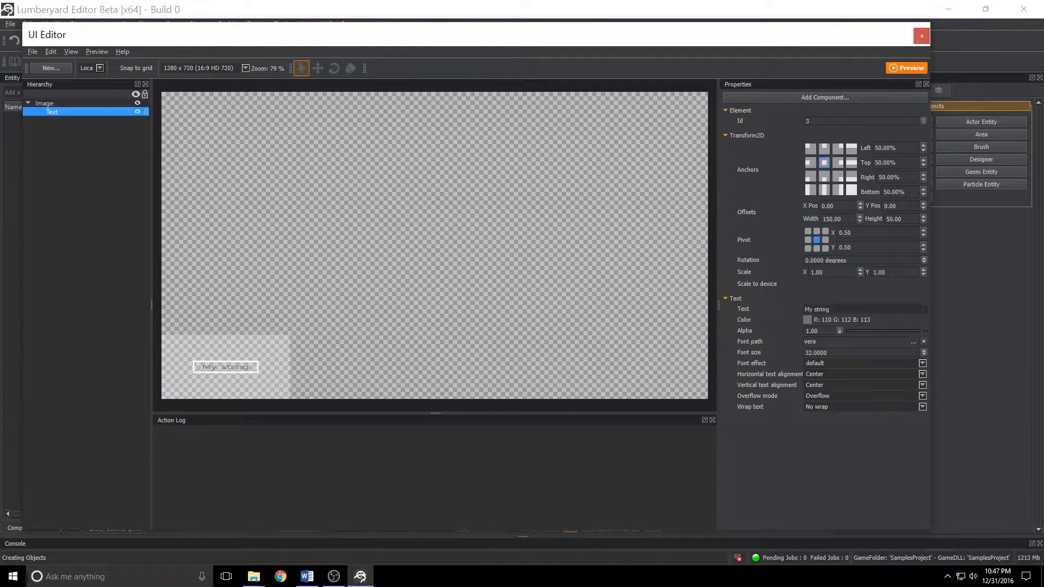
key(F2)
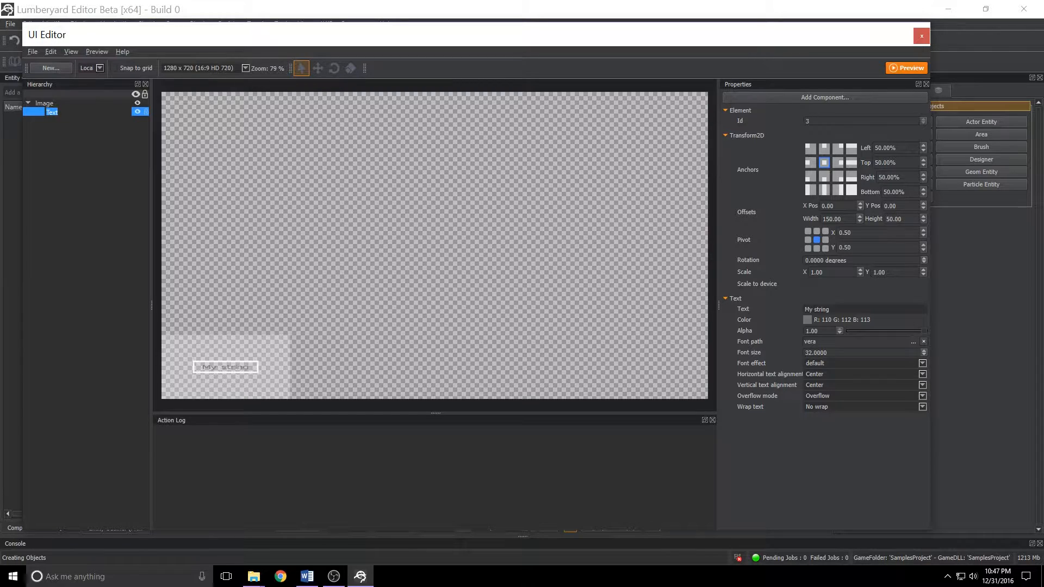
text(txt-health)
key(Return)
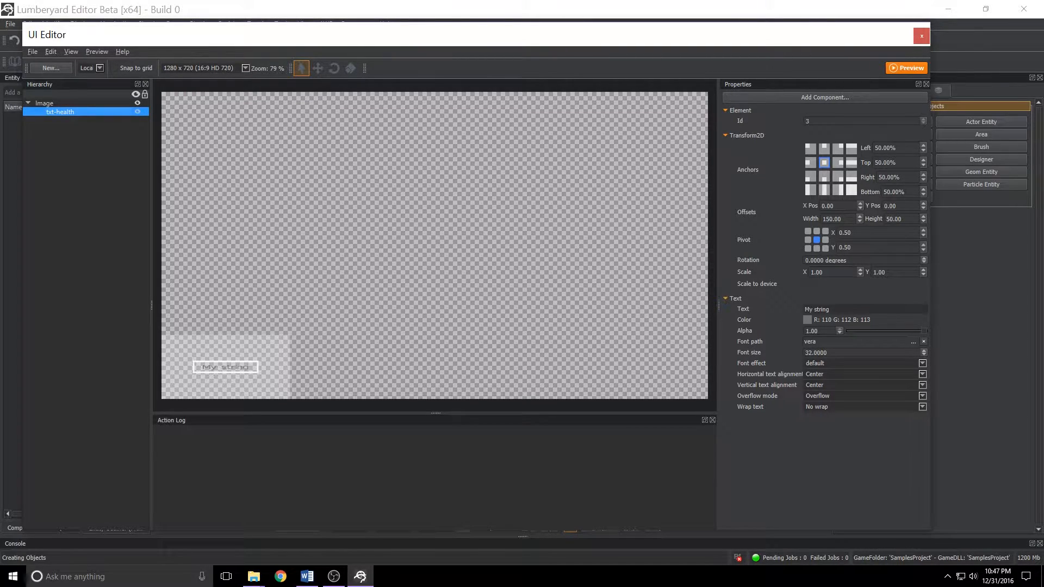
Step: Set the txt-health element's text to 10 and its font size to 72
drag(834, 310, 802, 310)
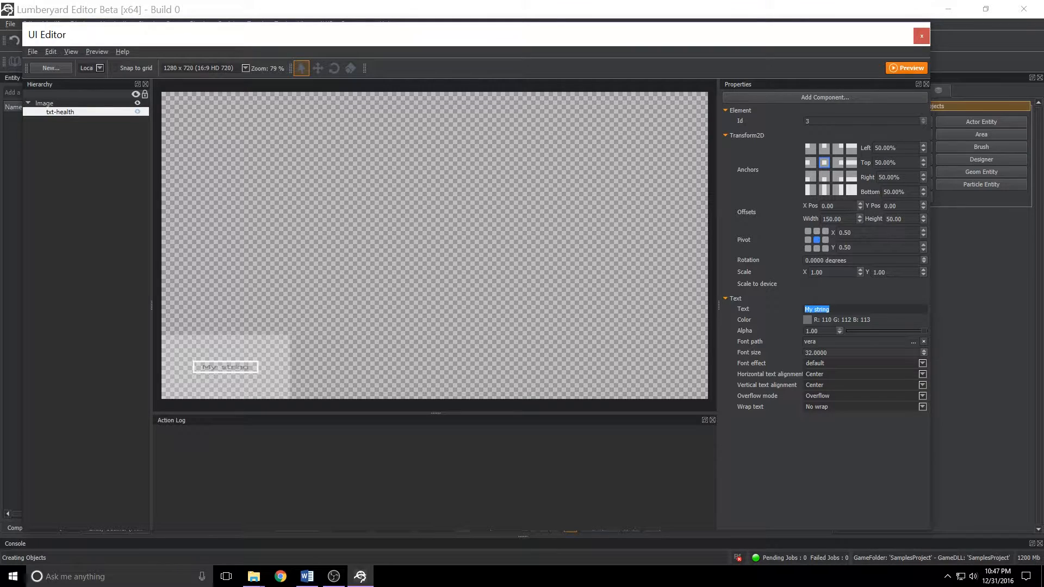
text(10)
drag(832, 352, 803, 353)
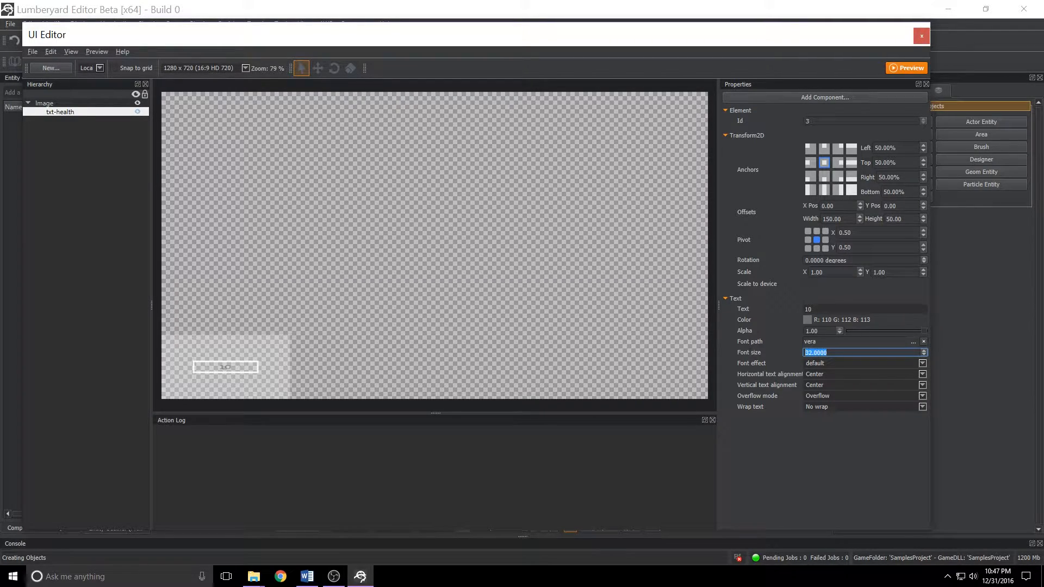
text(72)
key(Return)
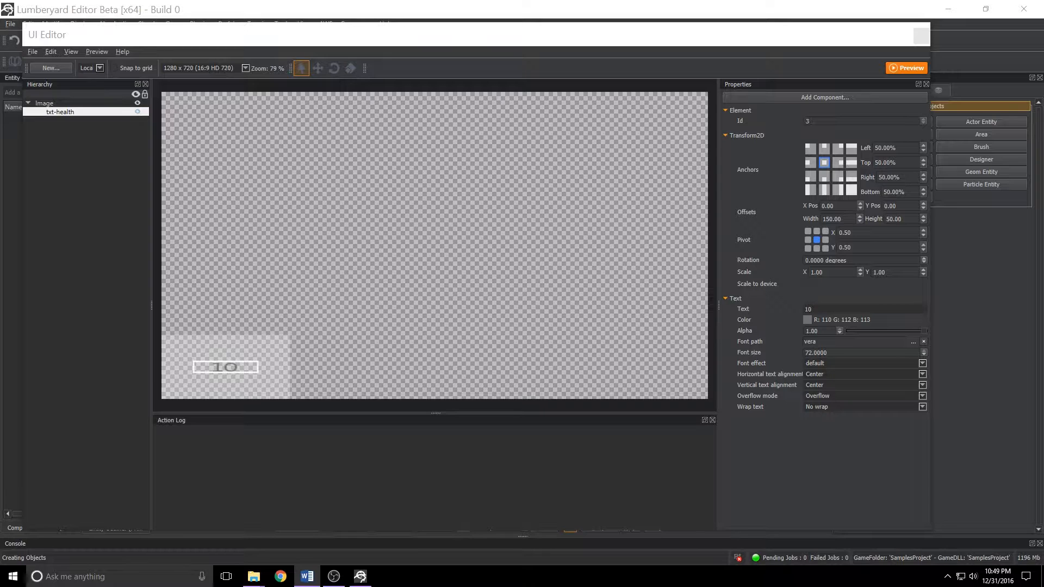
Step: Save the canvas as awesome_hud in the samplesproject UI/Canvases folder and close the UI Editor
click(34, 52)
click(60, 95)
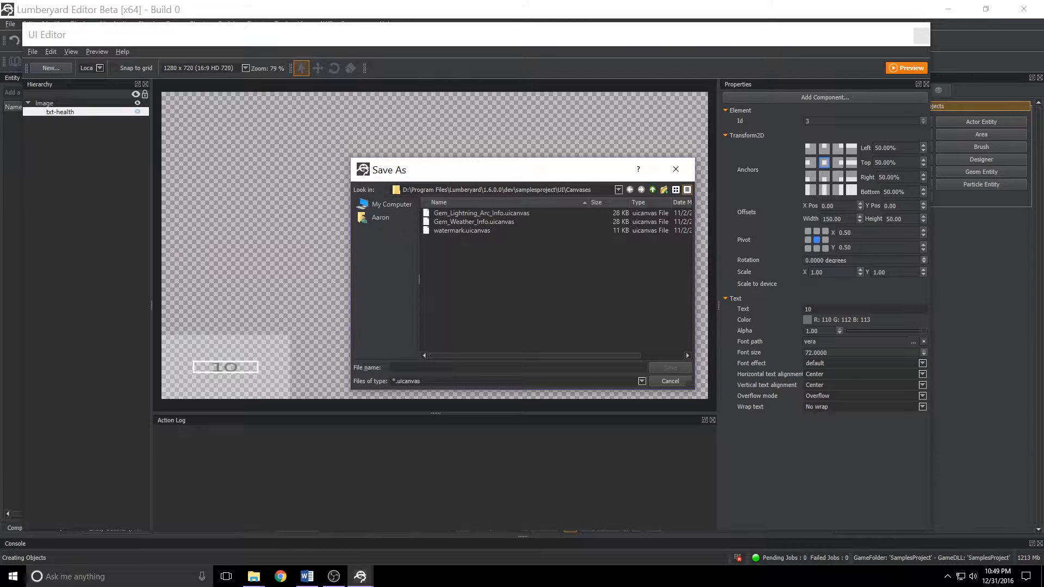
text(awesome_hud)
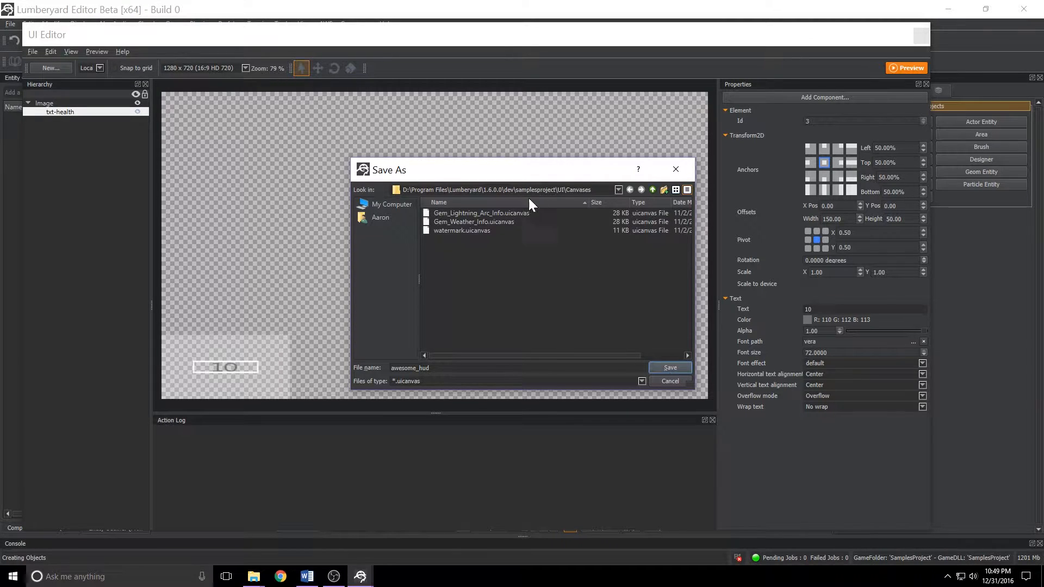
click(676, 367)
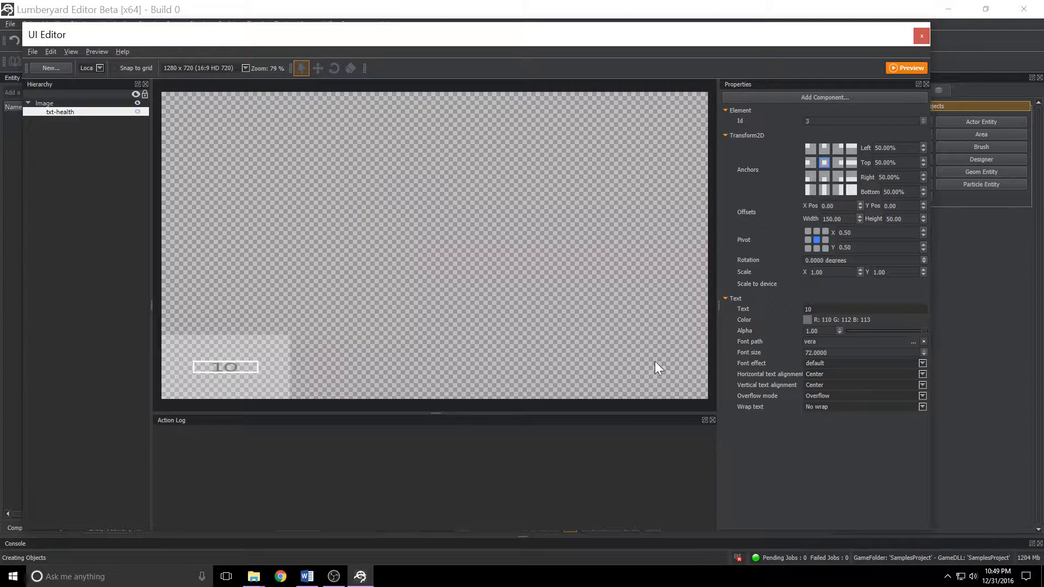
key(alt+Tab)
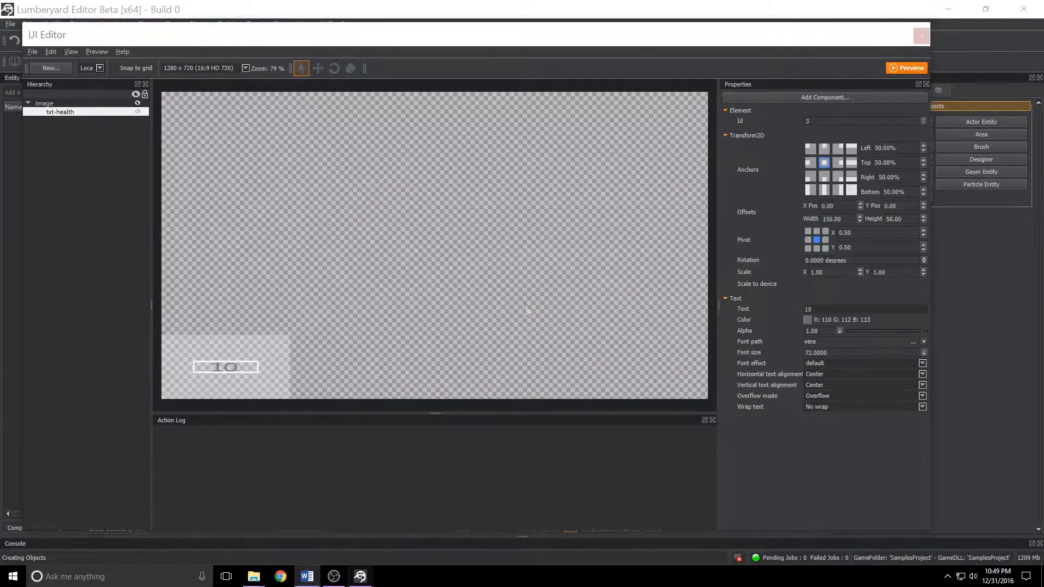
click(919, 37)
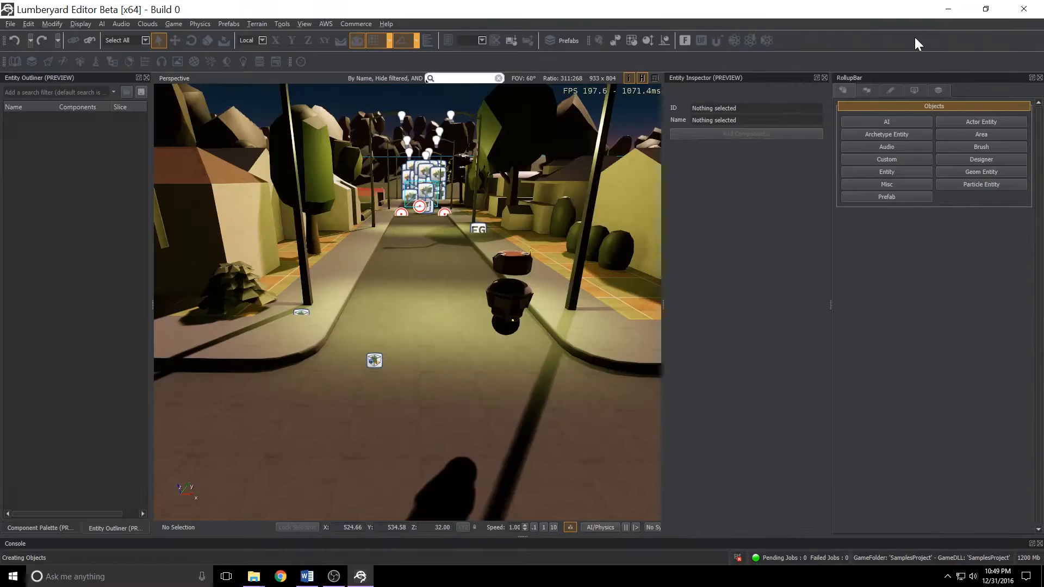
Step: Paint a patch of the dirt layer beside the road with the Layer Painter, using the colour red (#ff0000)
key(s)
right_drag(429, 204, 396, 181)
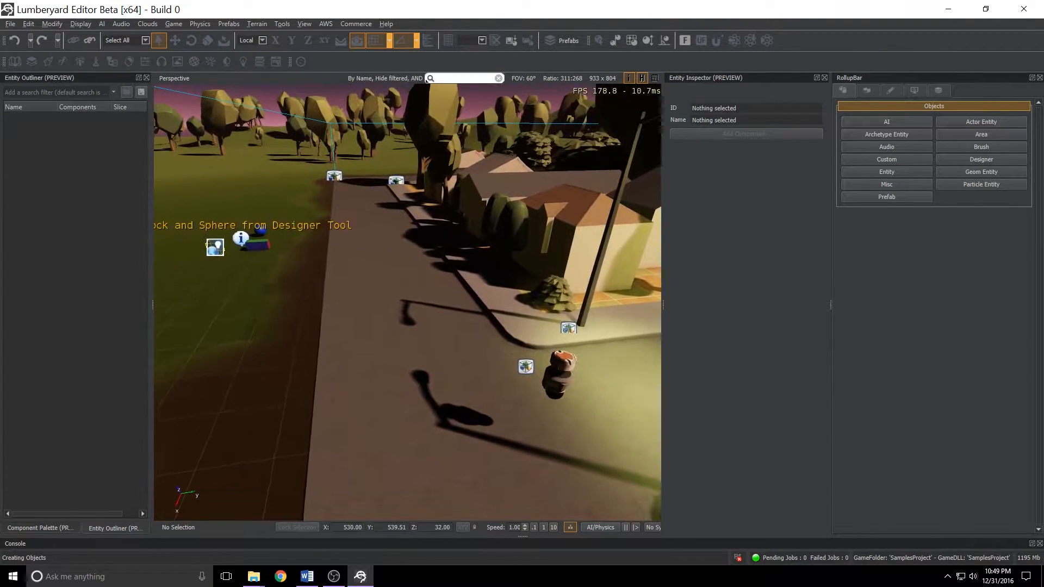
click(868, 90)
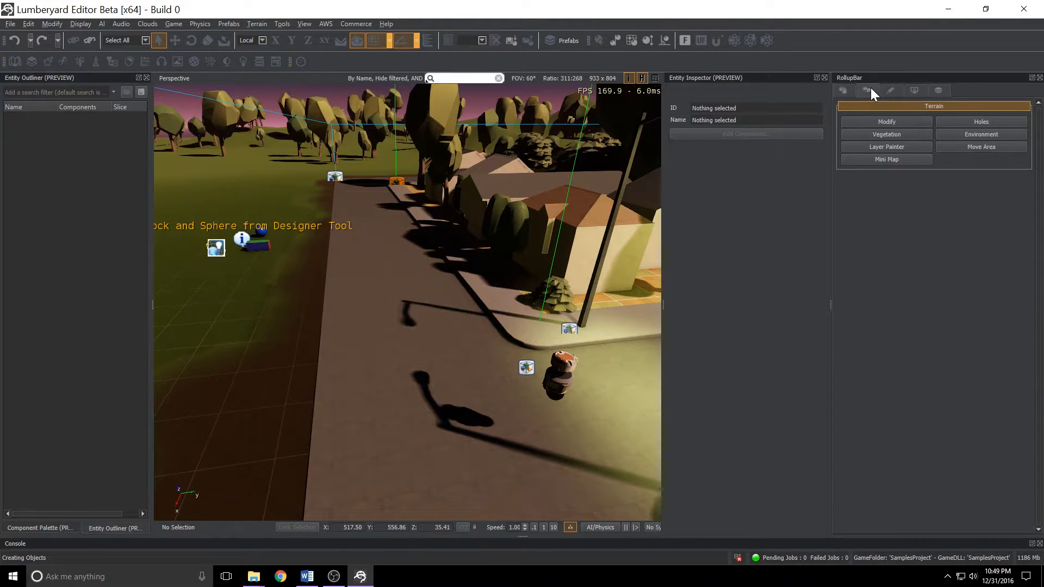
click(898, 148)
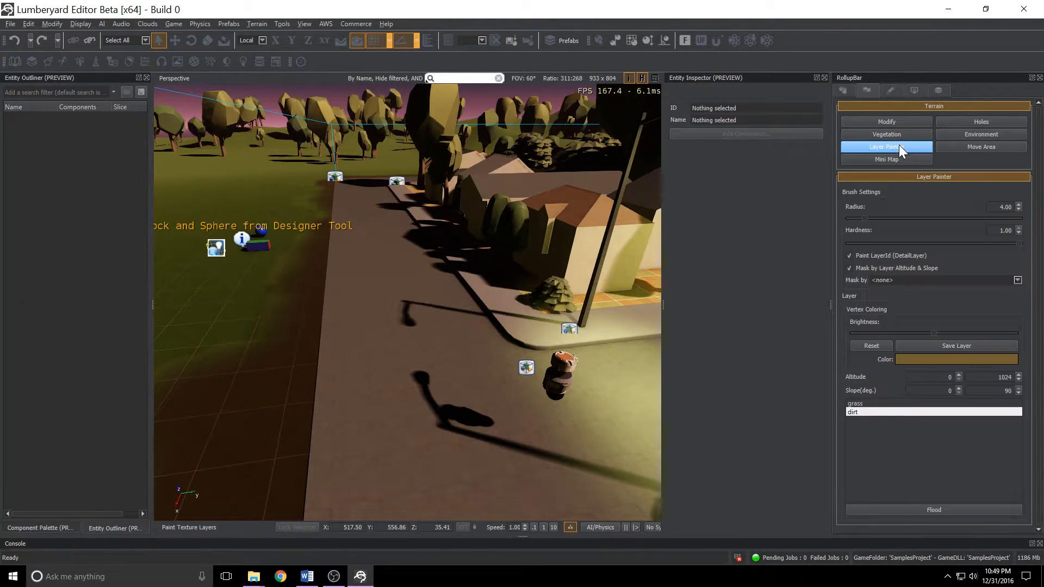
click(904, 356)
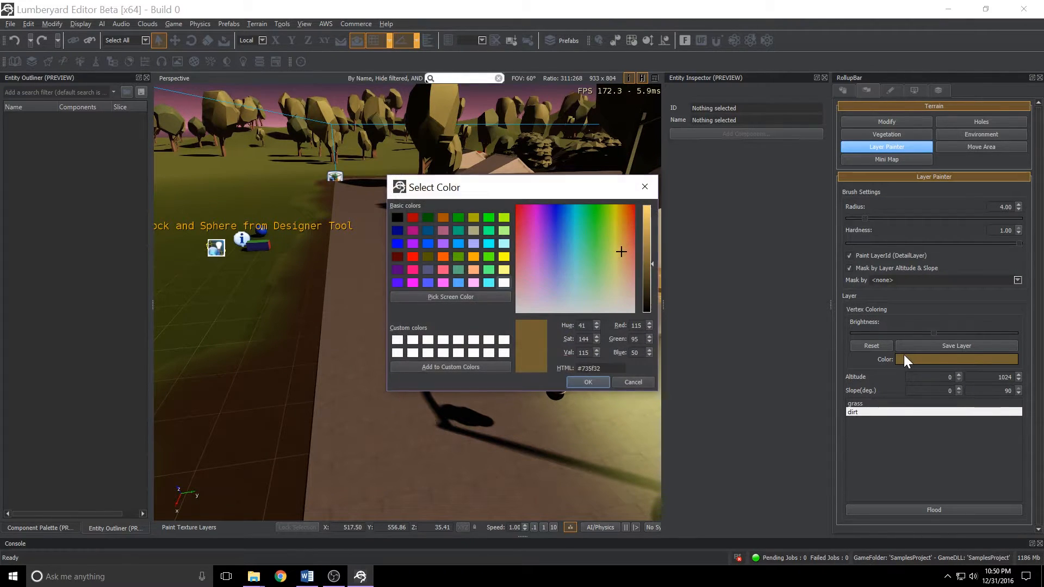
click(413, 257)
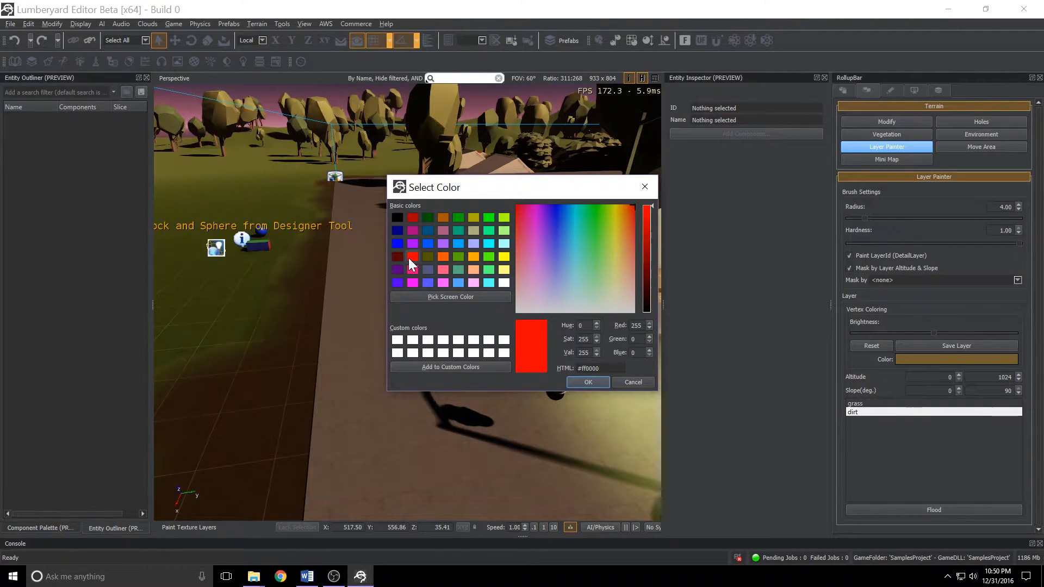
click(582, 380)
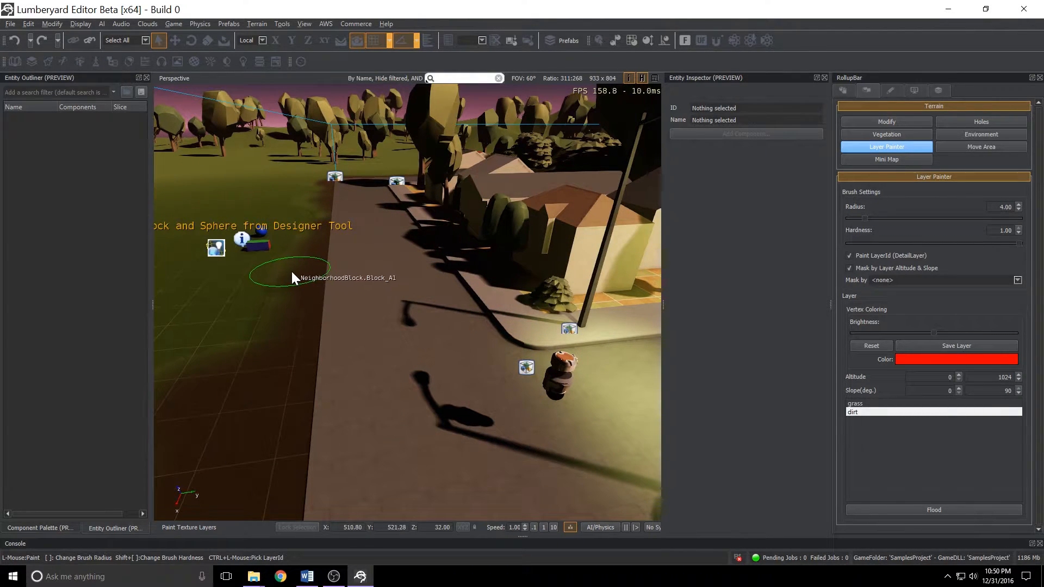
drag(308, 271, 330, 269)
right_drag(543, 357, 545, 358)
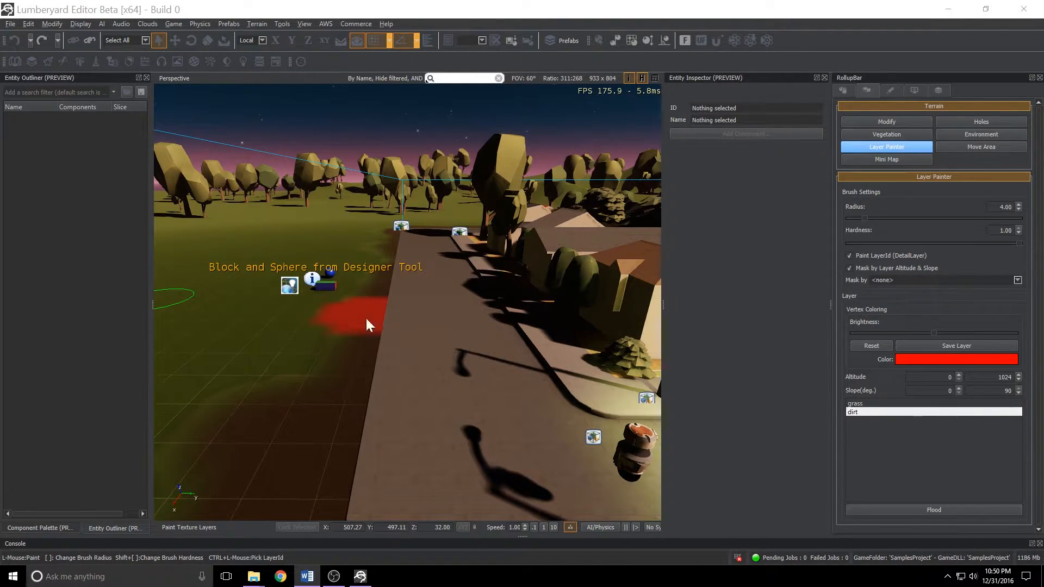
Step: Place a ProximityTrigger entity from the Triggers category on the road beside the red patch
click(841, 90)
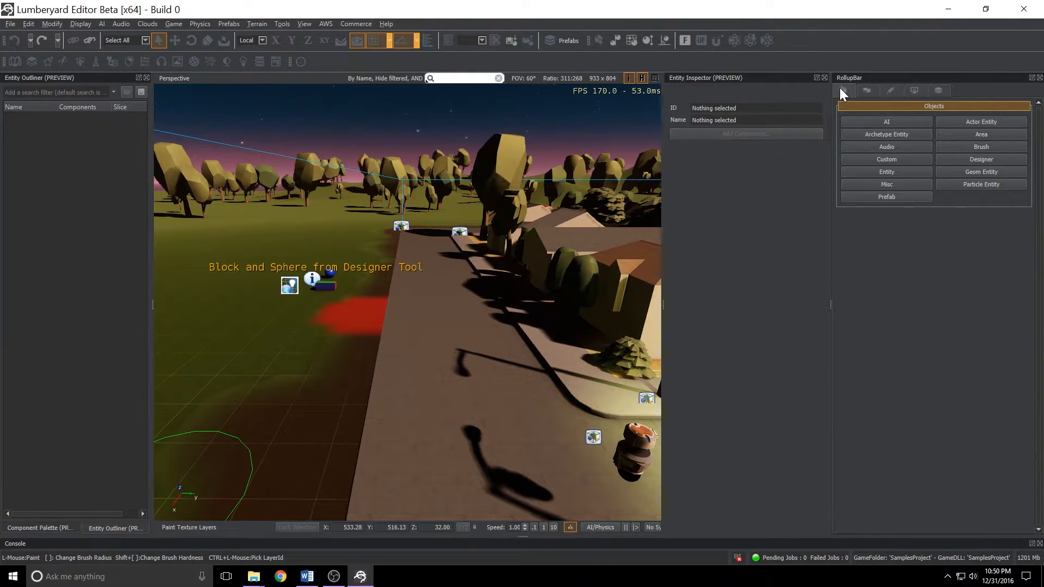
click(870, 170)
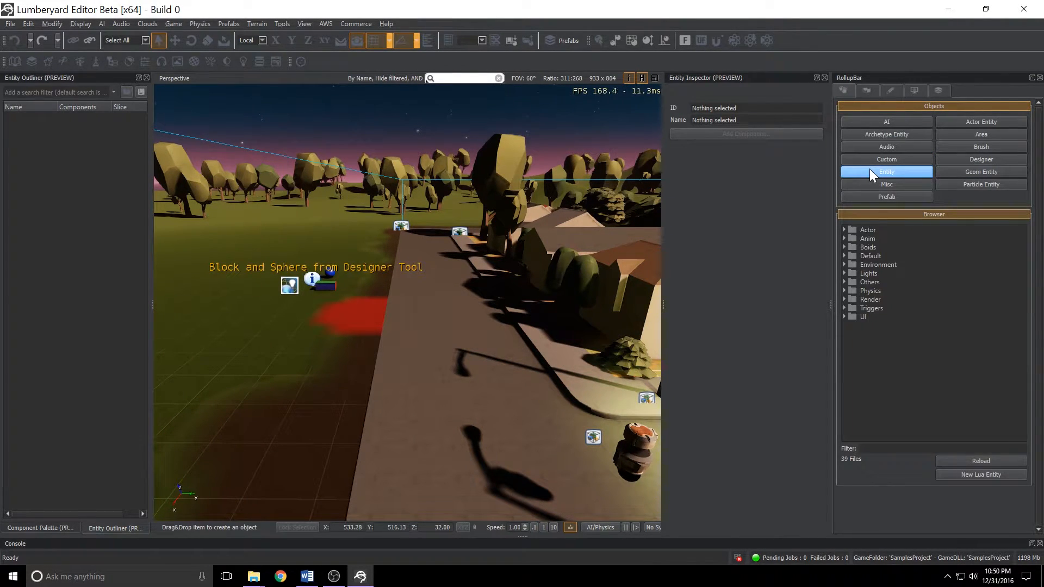
click(844, 307)
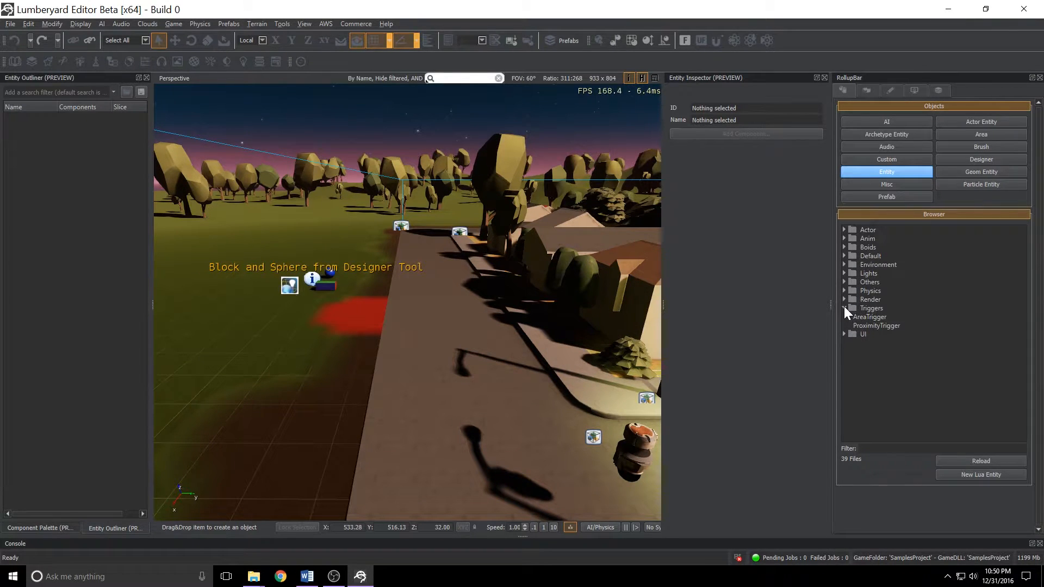
click(870, 325)
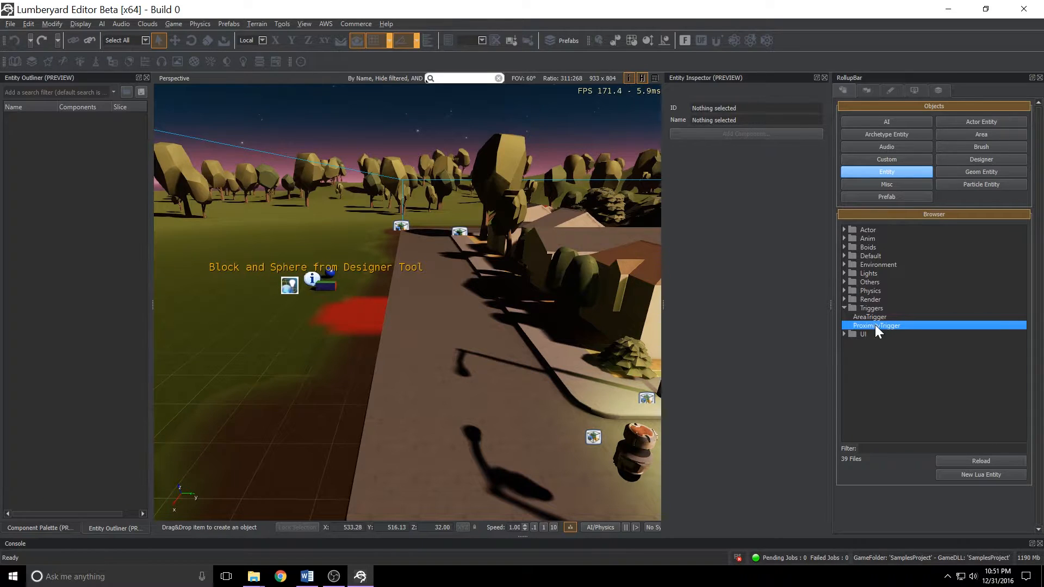
drag(876, 325, 450, 318)
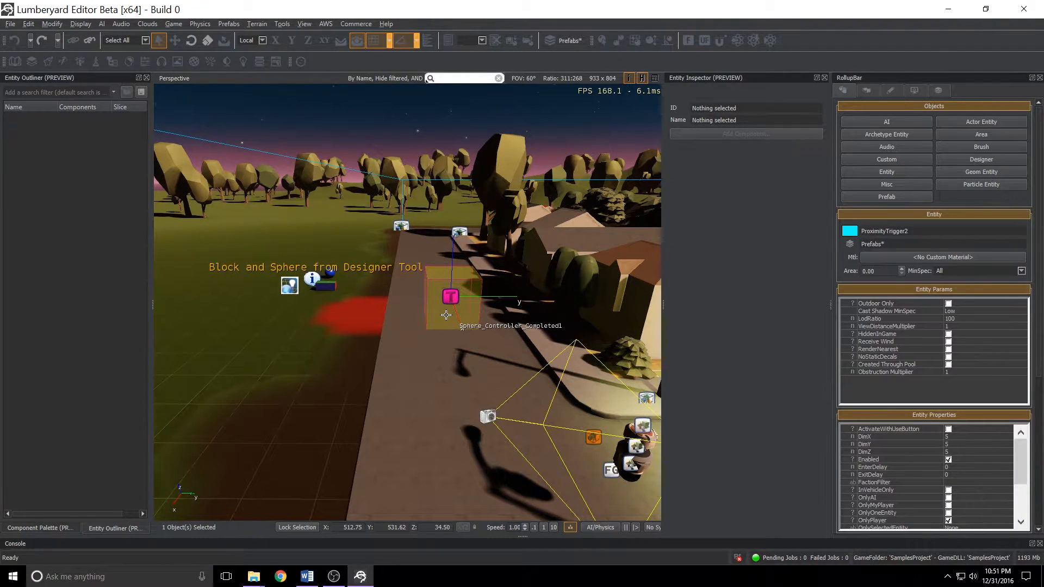
Step: Set the proximity trigger's DimY to 14 so that it spans the road
click(951, 444)
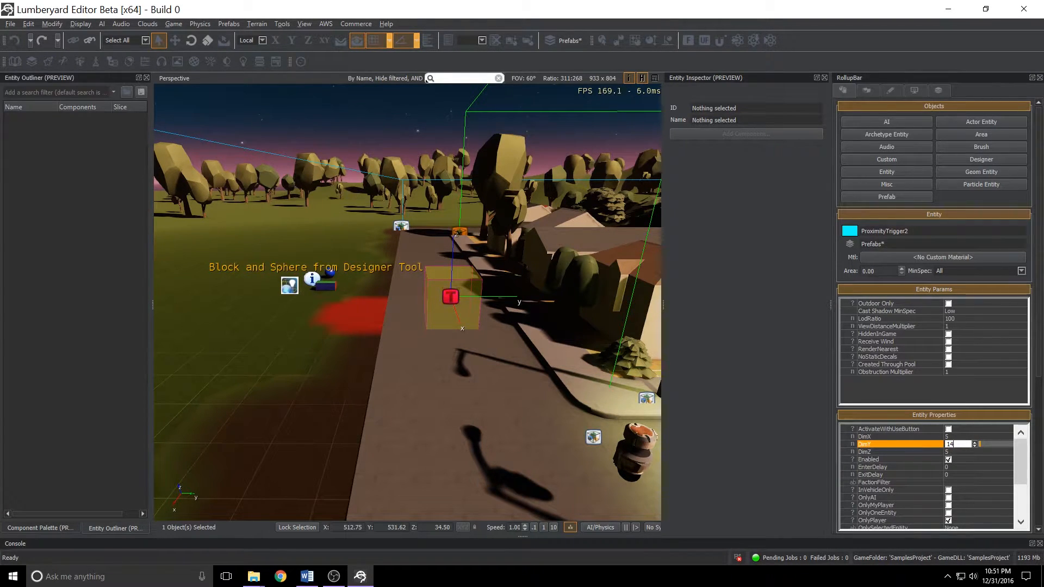
key(Return)
right_drag(545, 415, 427, 341)
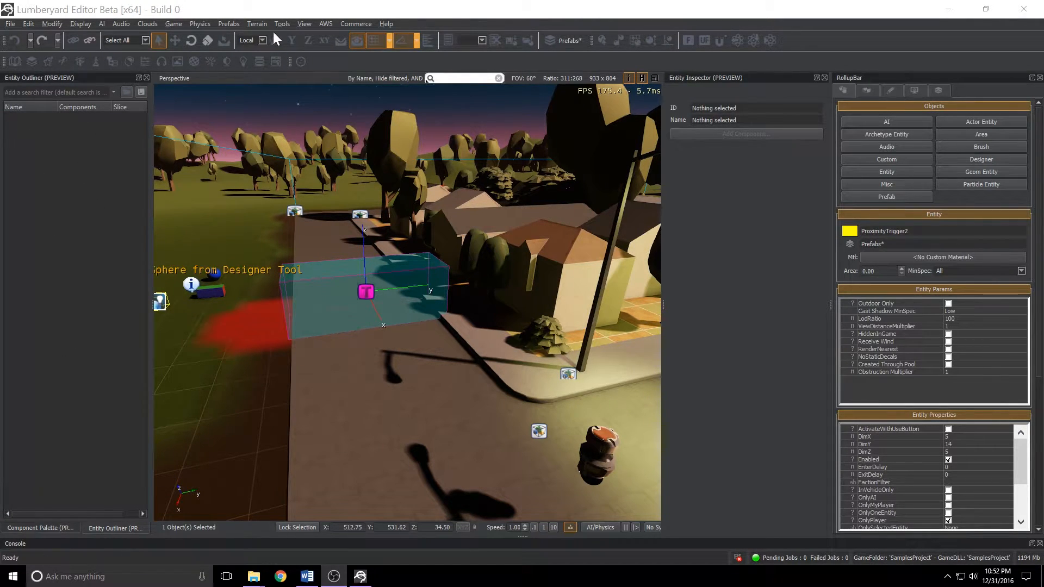
click(300, 23)
mouse_move(305, 34)
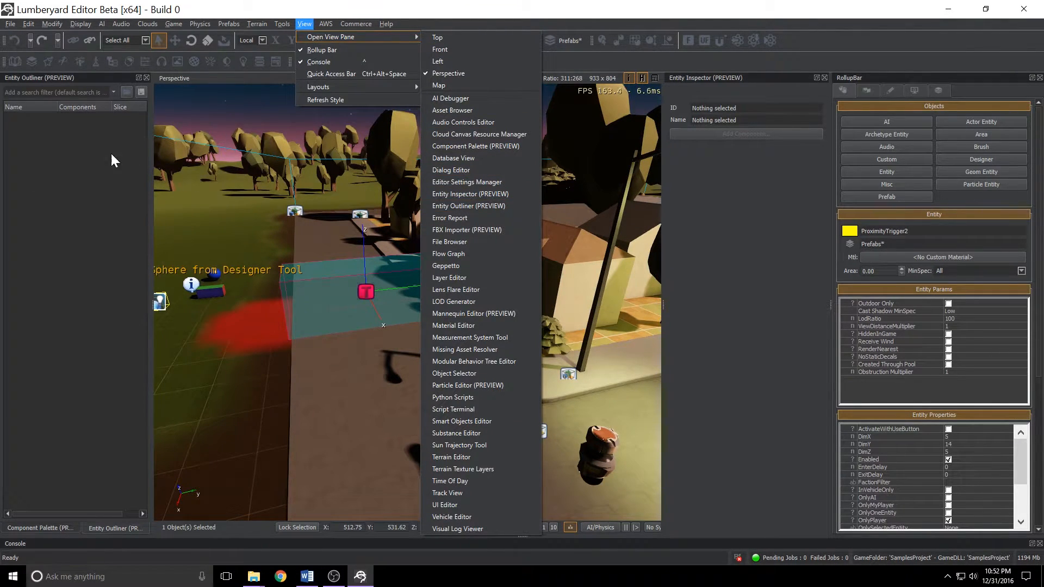
click(282, 23)
click(380, 7)
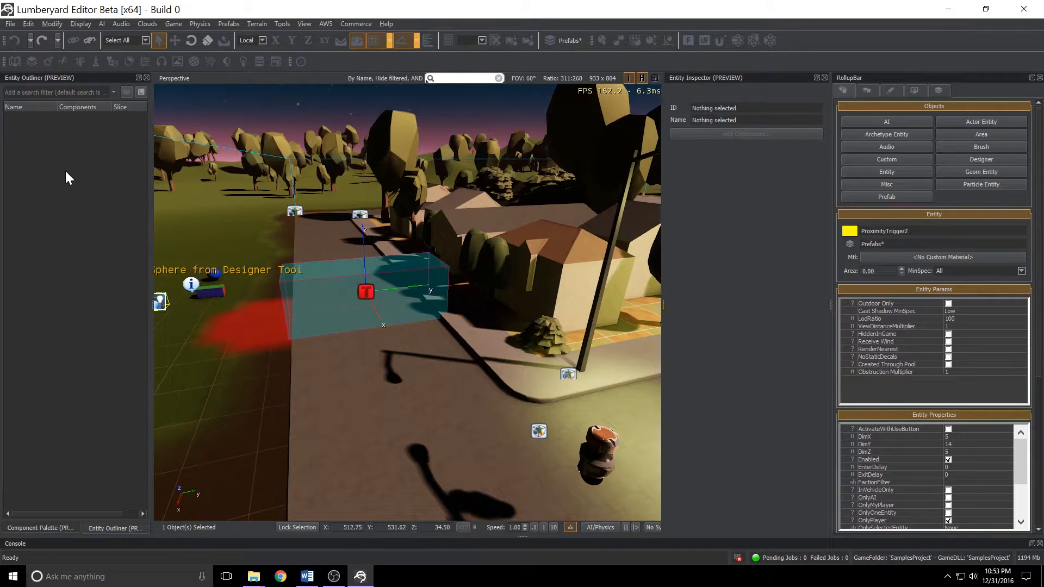
Step: Create a new component entity and rename it HUD_entity
right_click(33, 136)
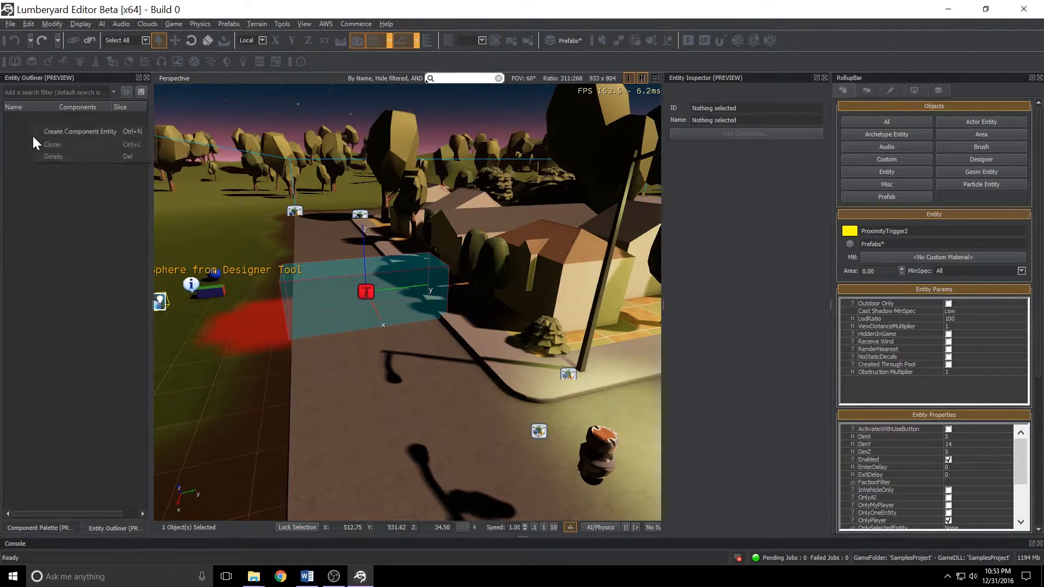
click(67, 132)
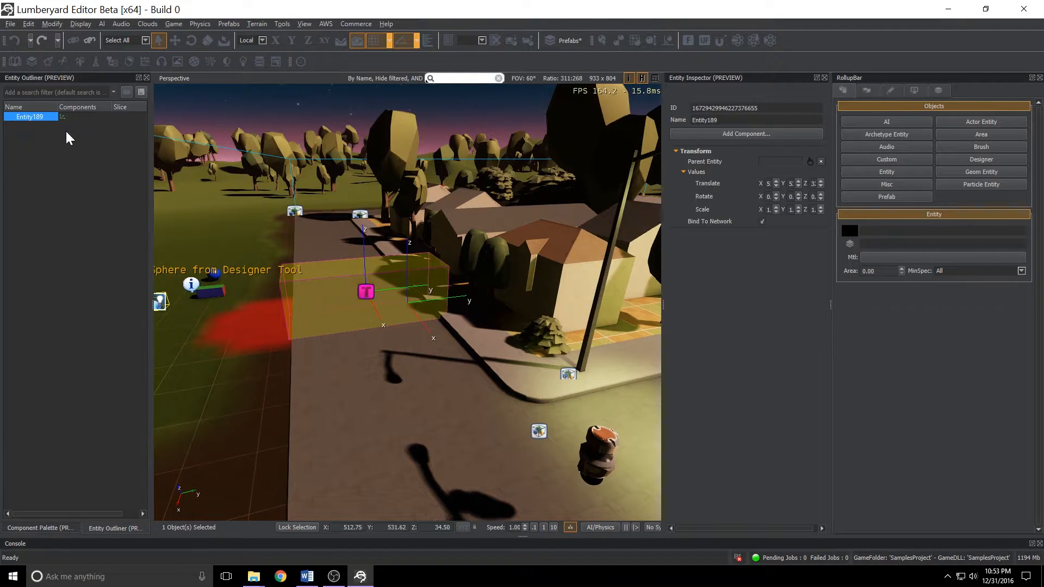
key(alt+Tab)
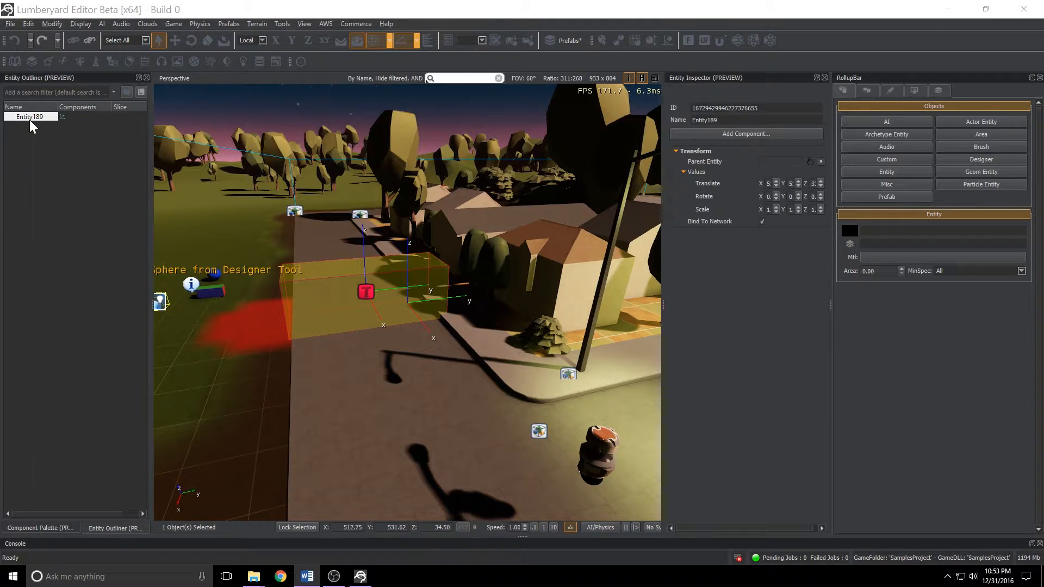
drag(742, 120, 657, 124)
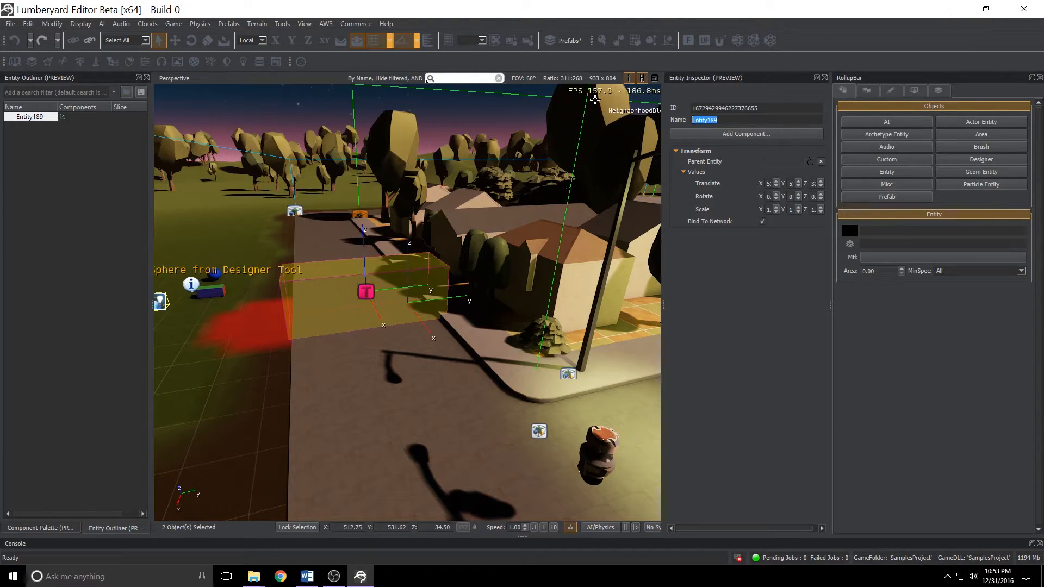
text(HUD_entity)
key(Return)
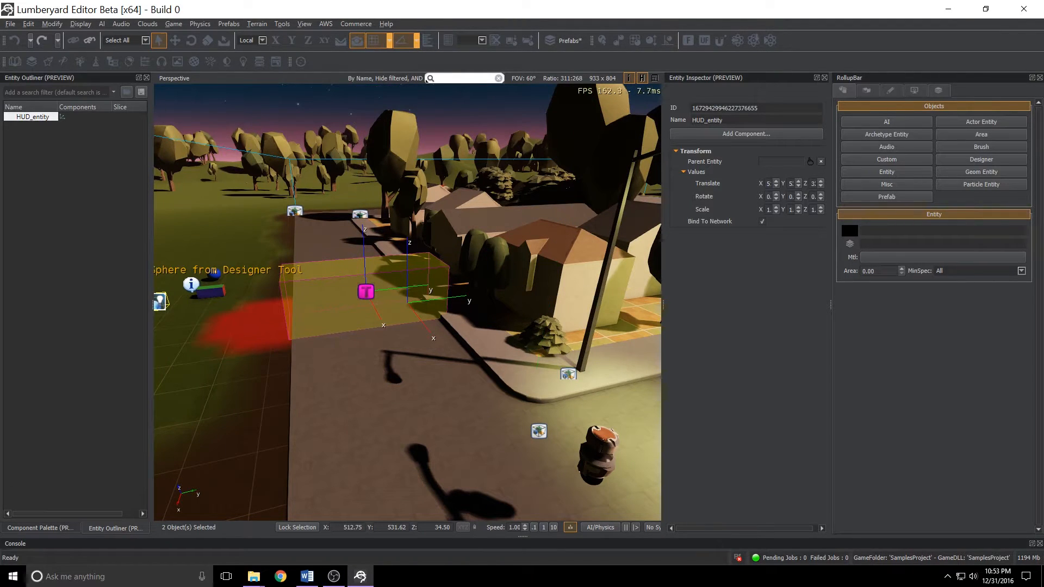
Step: Add a flow graph named HUD_entity_fg to HUD_entity
click(23, 123)
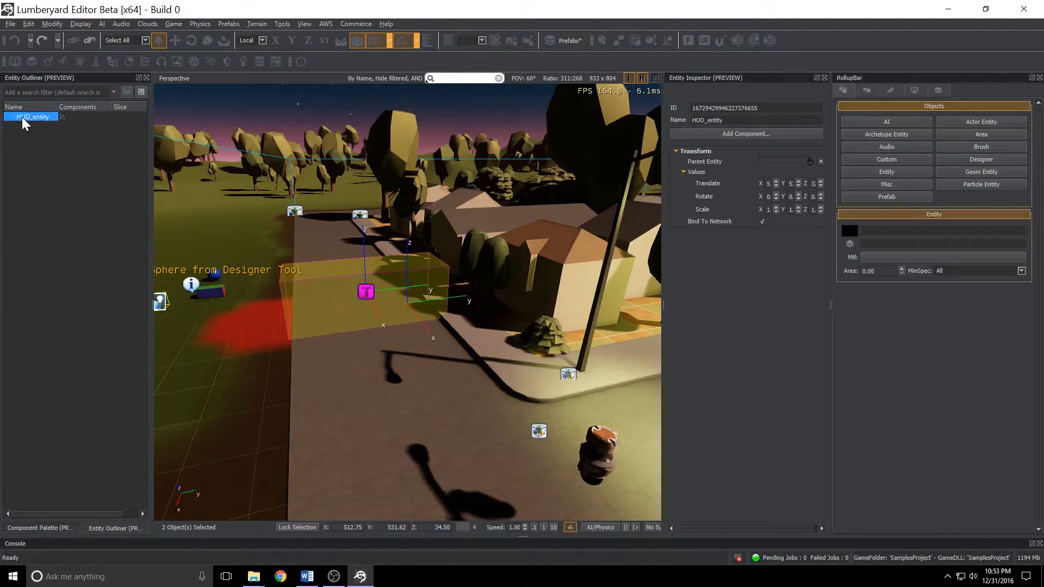
right_click(23, 124)
mouse_move(44, 141)
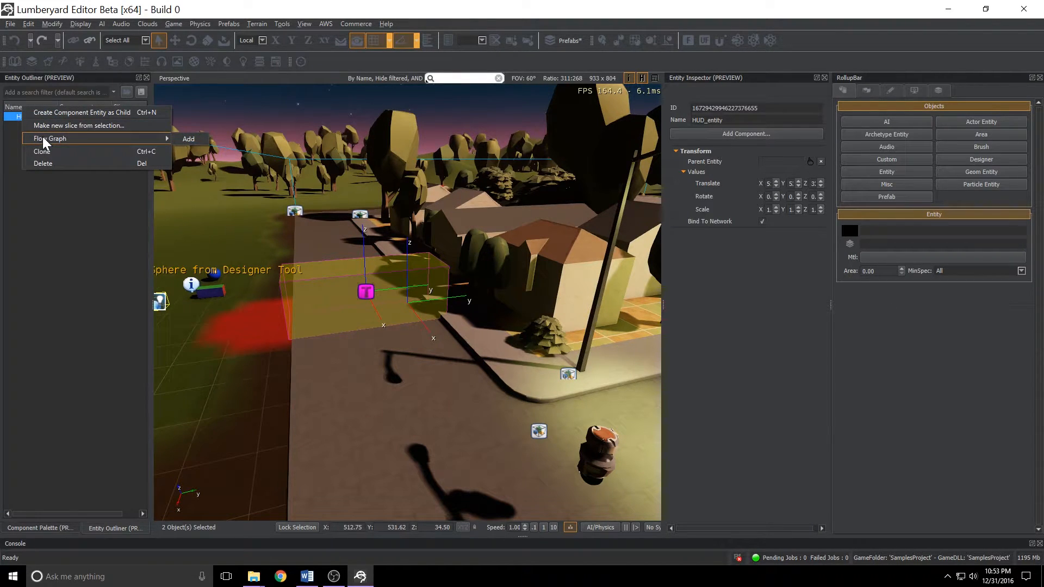
click(181, 140)
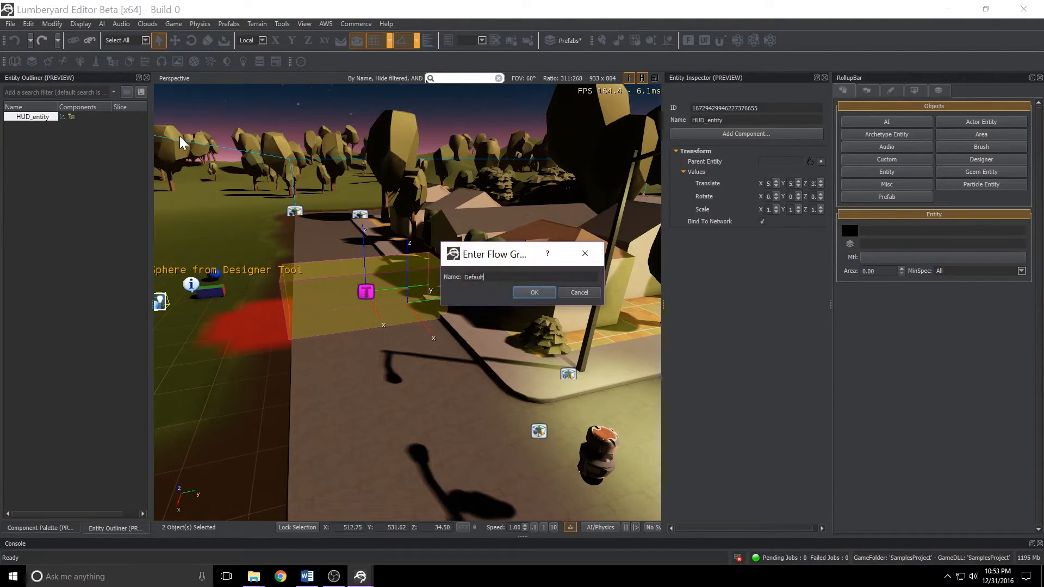
drag(487, 277, 433, 264)
text(HU)
click(532, 293)
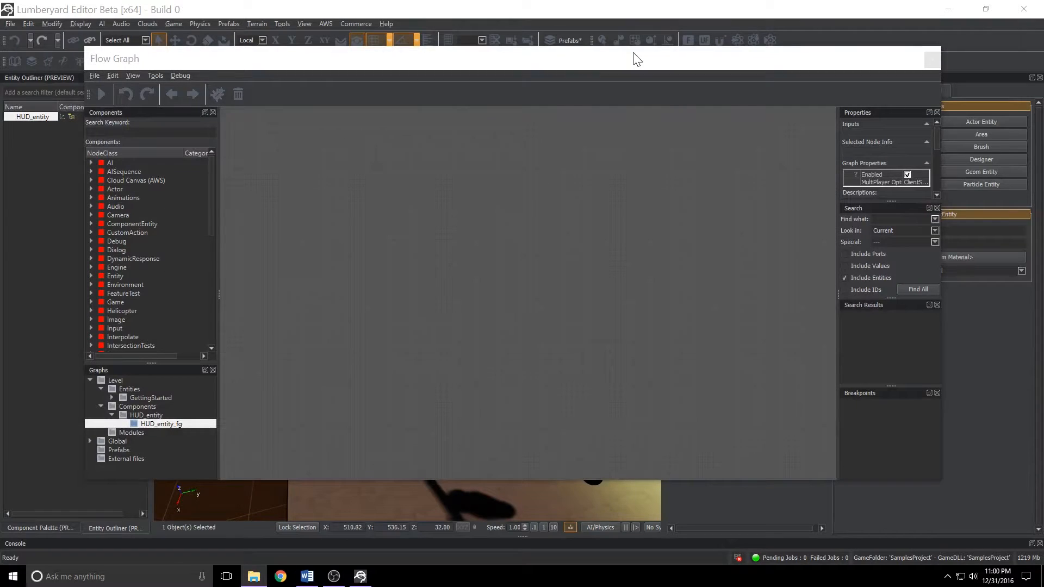
double_click(637, 60)
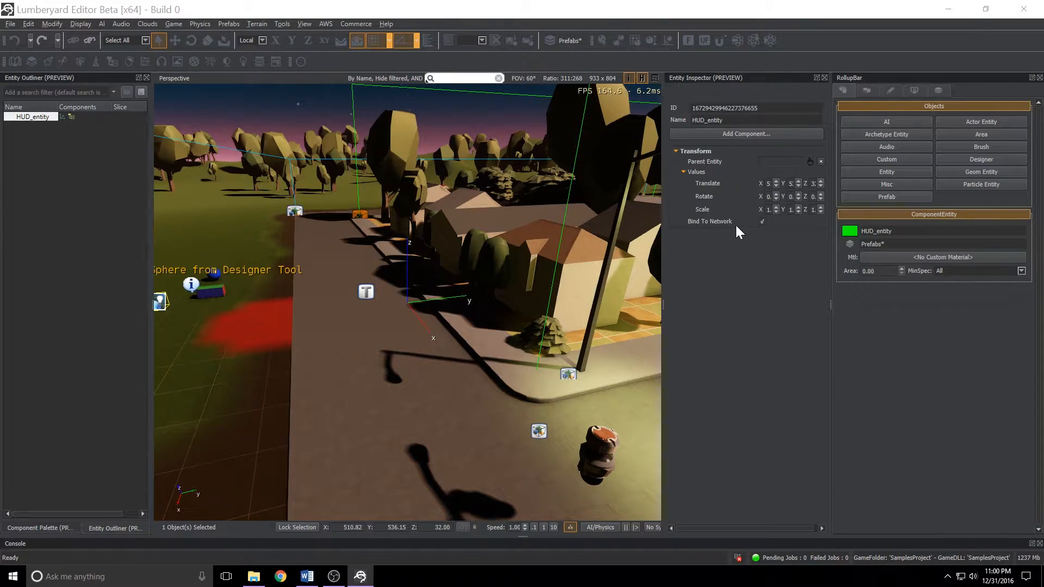
click(299, 22)
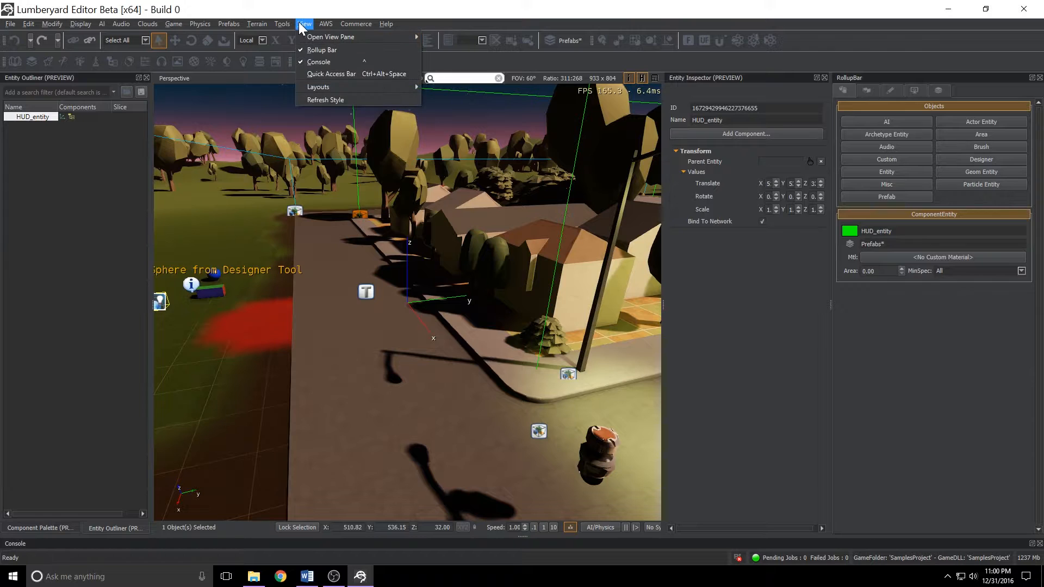
mouse_move(318, 32)
click(719, 243)
Step: Add a UI Canvas Asset Ref component to HUD_entity
click(752, 133)
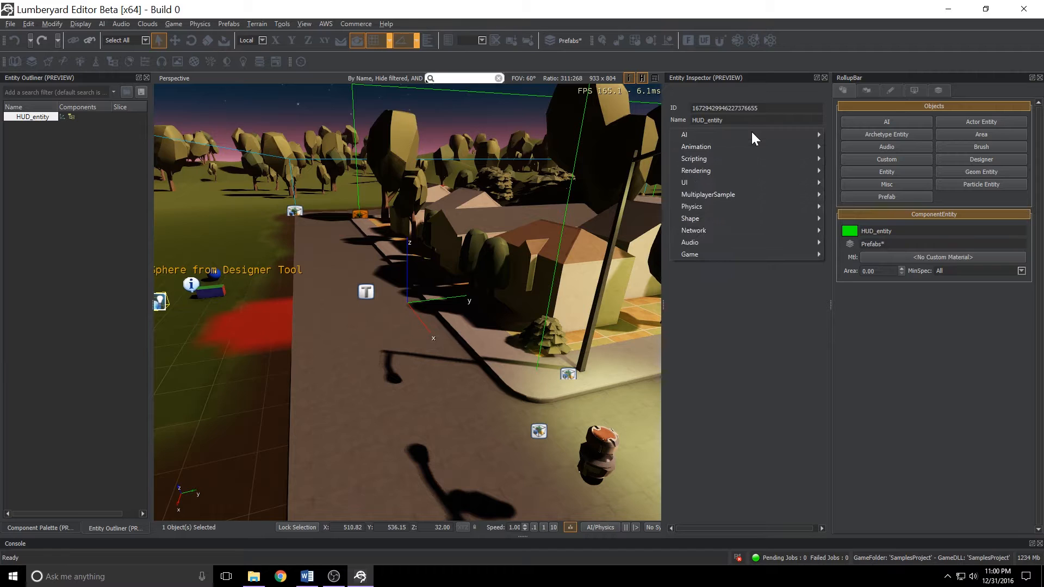
mouse_move(749, 136)
mouse_move(689, 184)
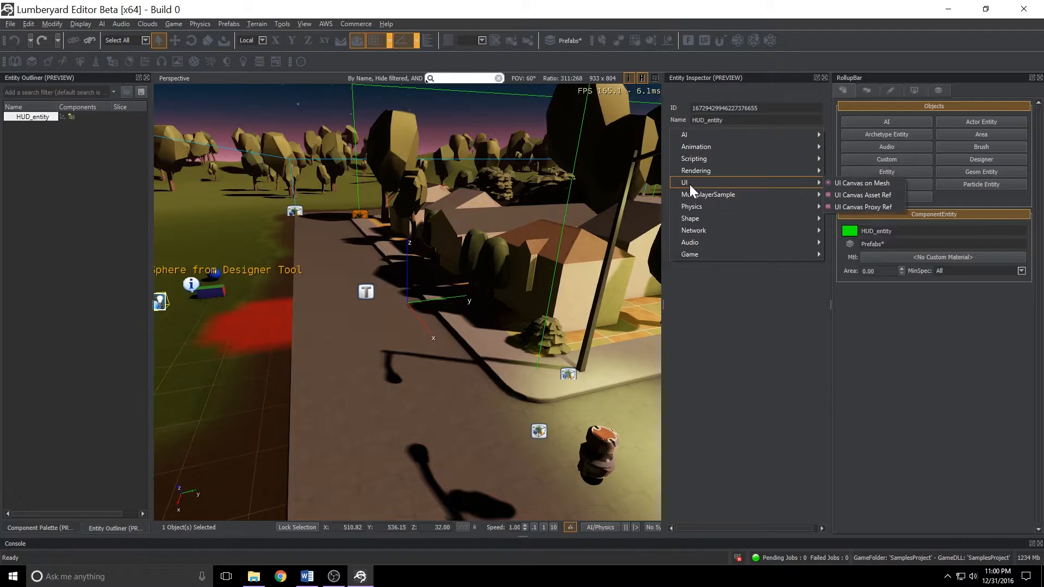
click(846, 194)
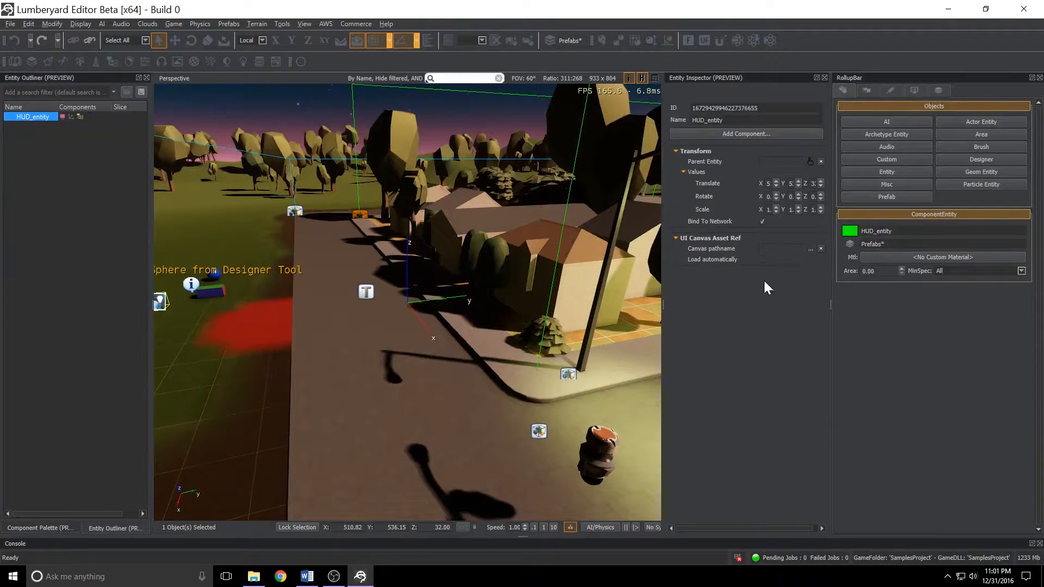
Step: Assign awesome_hud.uicanvas as HUD_entity's canvas pathname and enable Load automatically
click(808, 247)
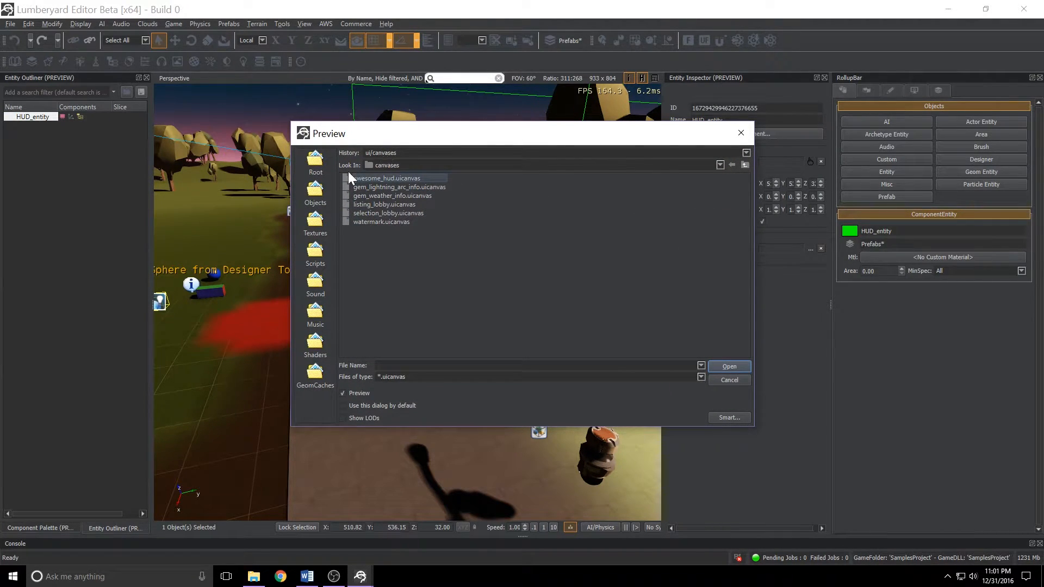
click(362, 178)
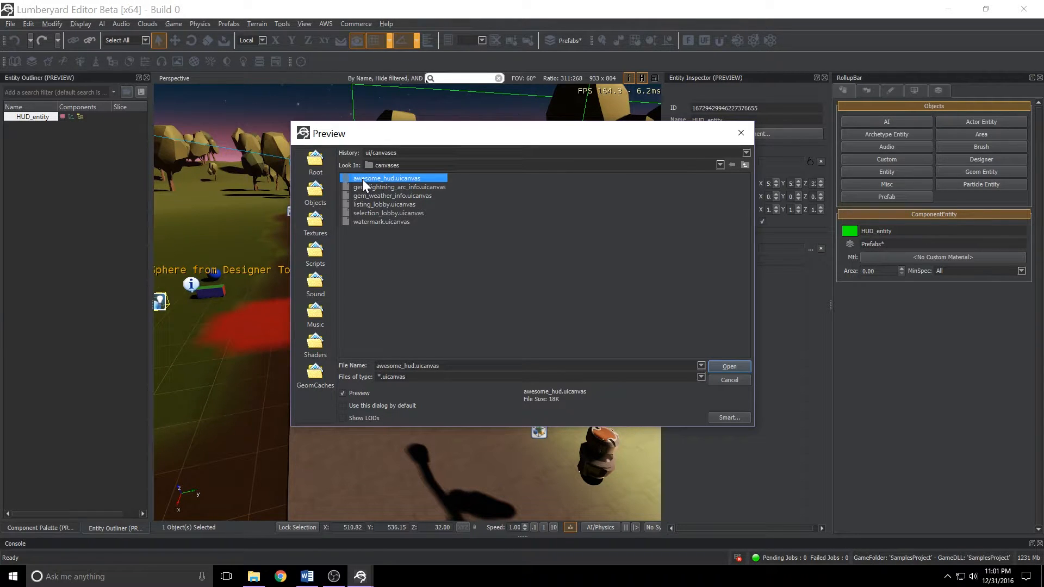
click(718, 367)
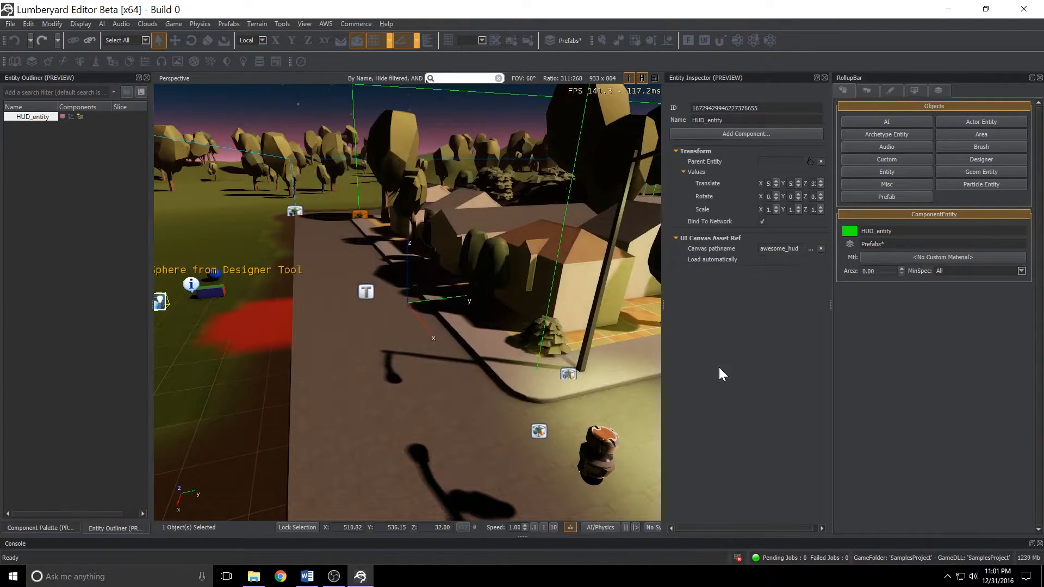
click(761, 259)
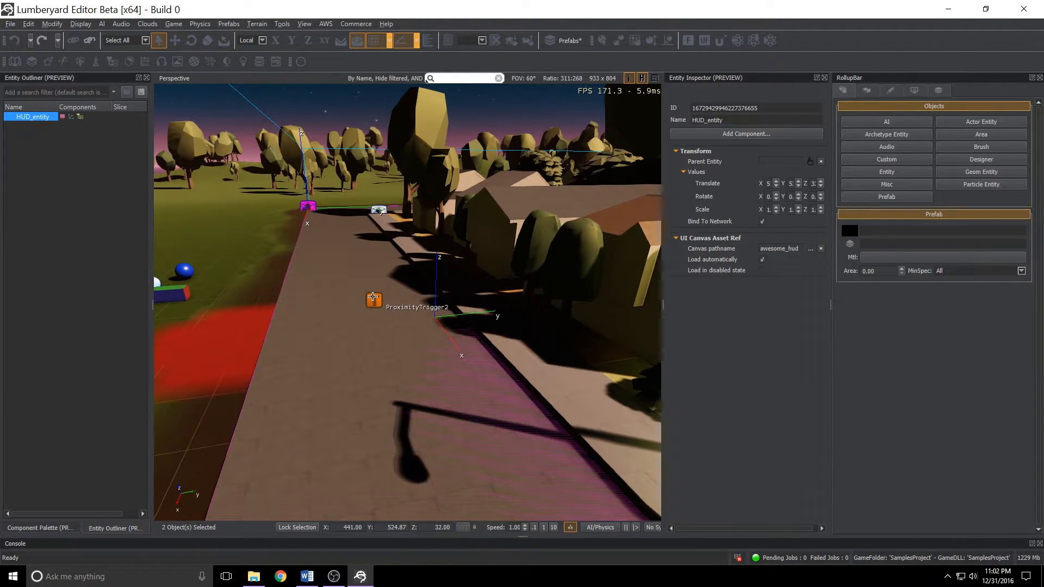
Step: Select ProximityTrigger2 in the level and add it as a selected-entity node in the HUD_entity_fg flow graph
click(373, 299)
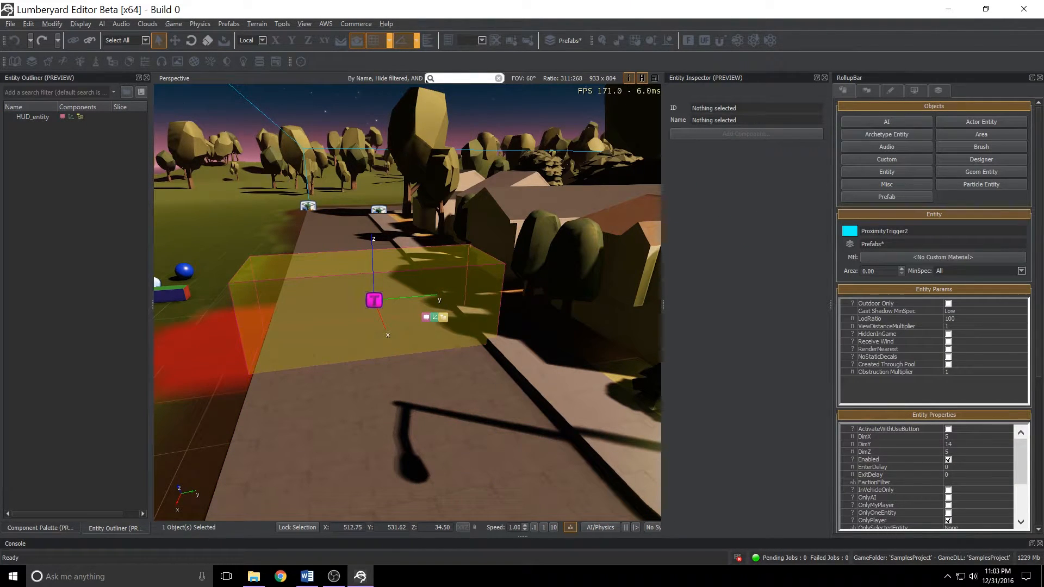
drag(0, 178, 497, 42)
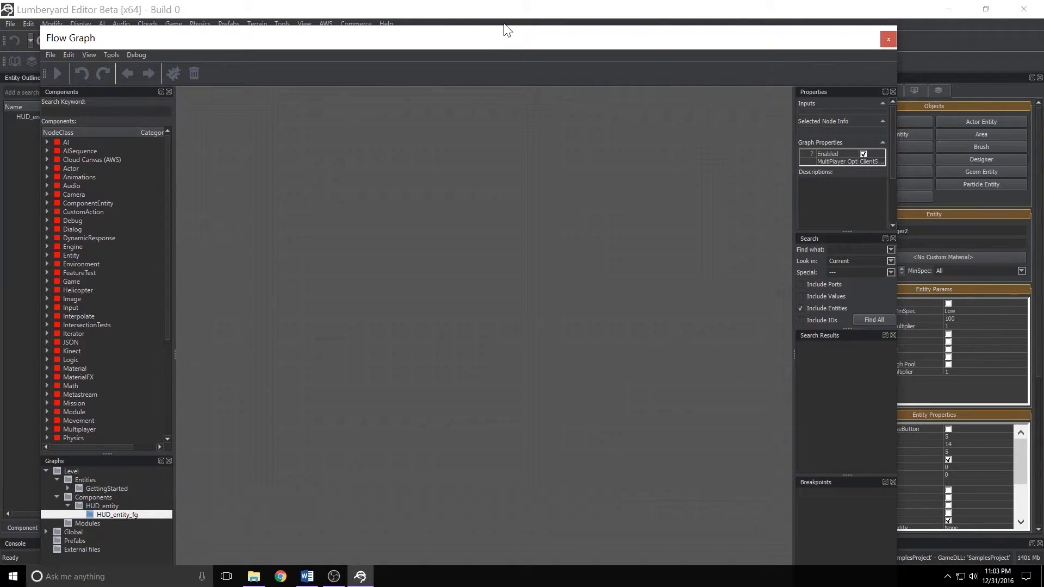
drag(501, 27, 514, 70)
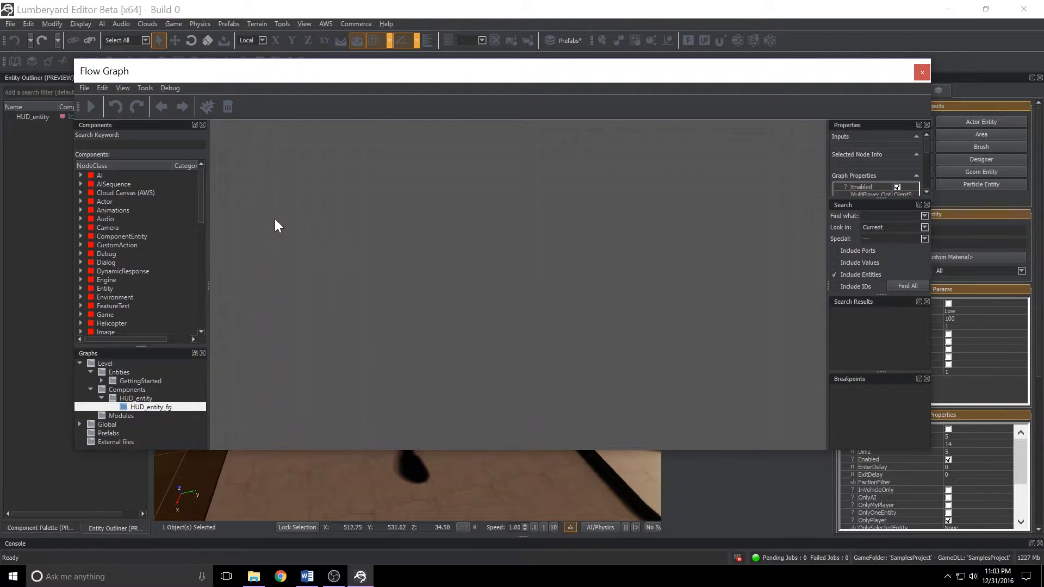
right_click(292, 226)
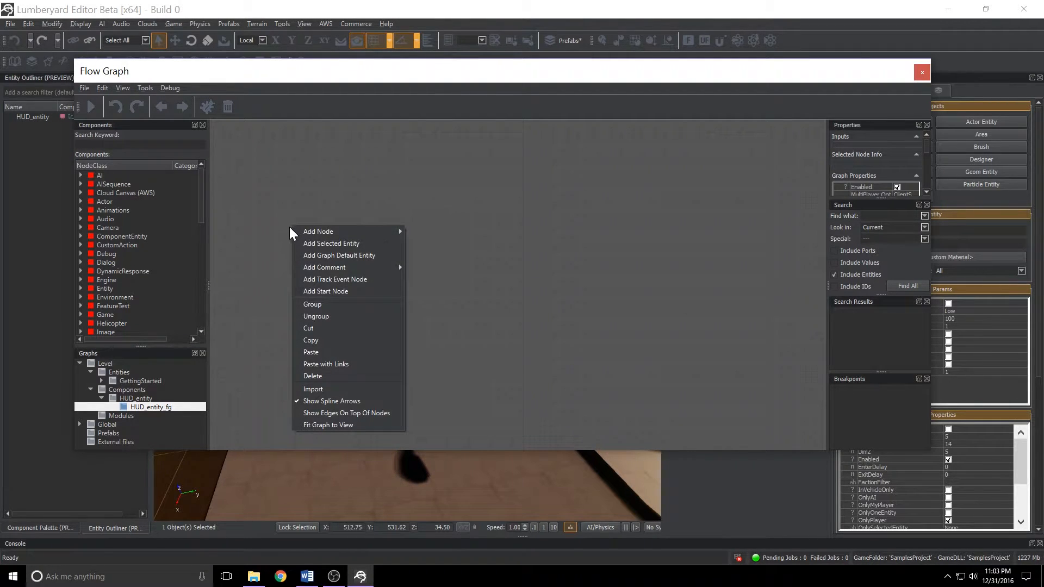
click(310, 244)
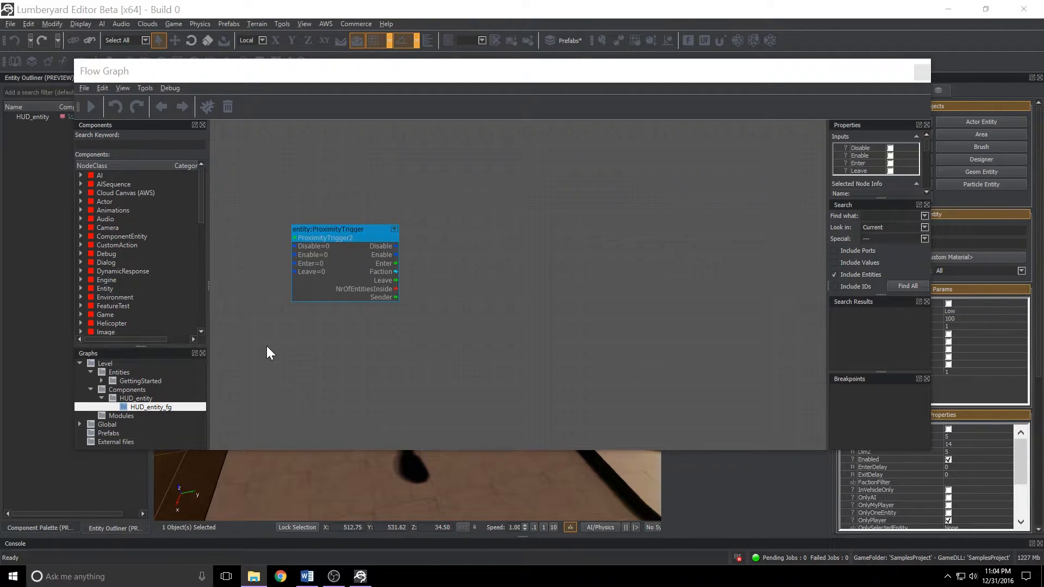
right_click(449, 337)
mouse_move(533, 341)
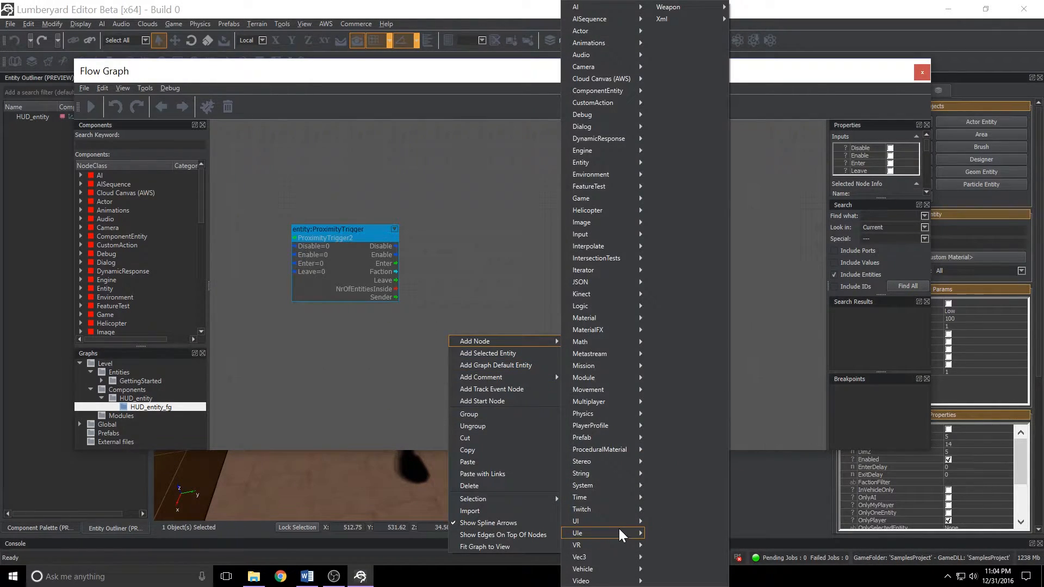
click(328, 350)
Step: Add a UIe:Text:GetText node below and beyond the ProximityTrigger node in the flow graph
scroll(95, 301, down, 10)
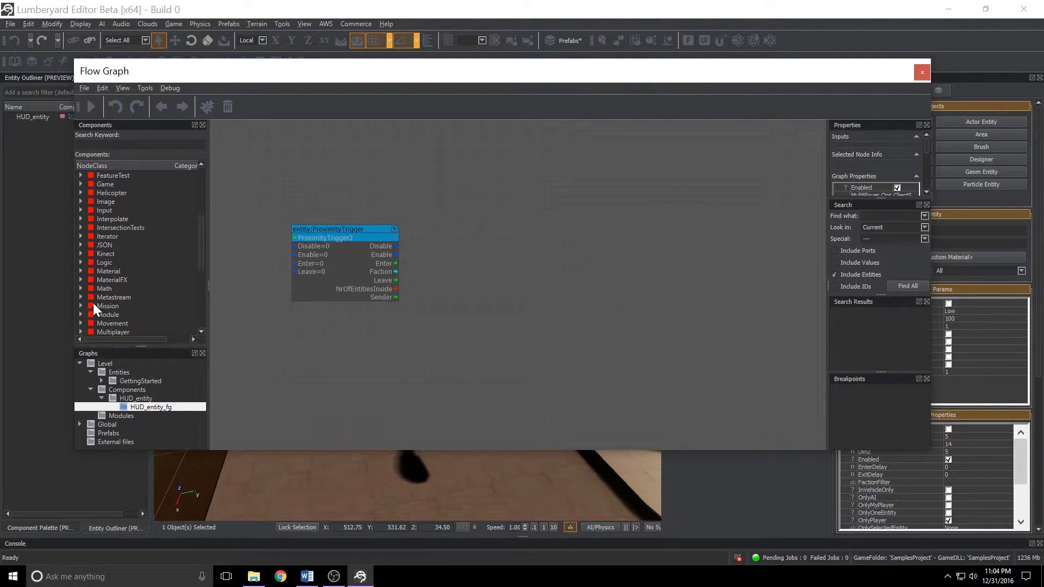
click(80, 271)
scroll(102, 297, down, 3)
click(92, 262)
drag(126, 305, 475, 330)
Step: Add two UIe:Text:SetText nodes at the far end of the graph, one above the other
scroll(139, 315, down, 2)
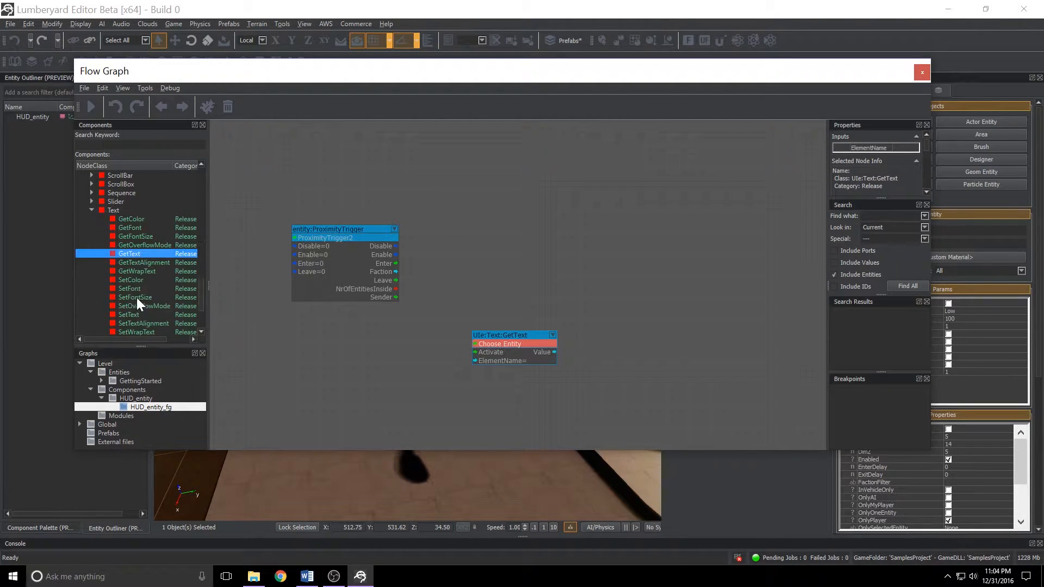
drag(129, 314, 737, 181)
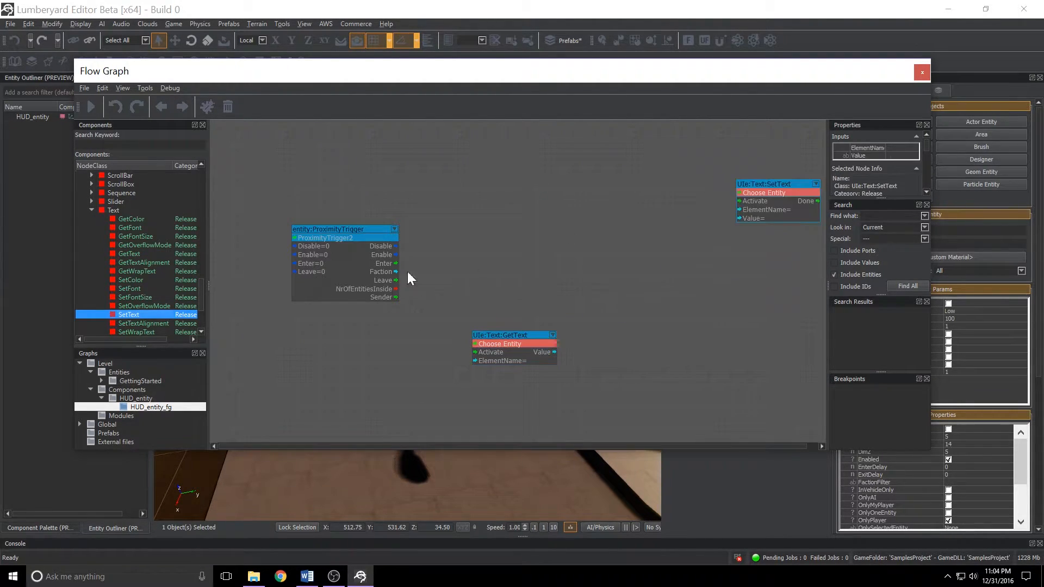
drag(123, 314, 753, 334)
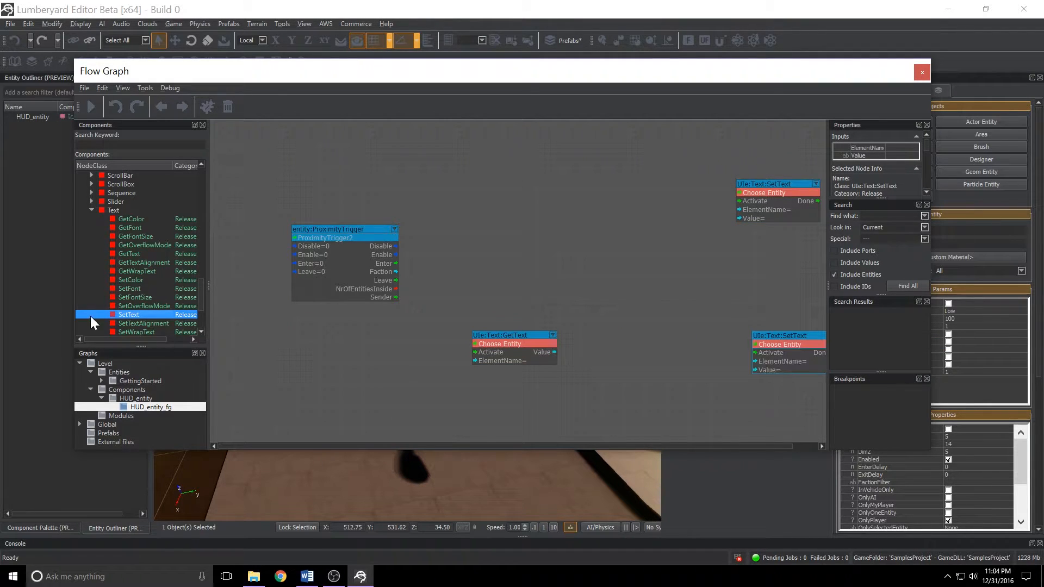
Step: Find the Math node class and add a Math:Sub node beside the ProximityTrigger node
click(91, 209)
scroll(107, 249, up, 5)
click(82, 228)
scroll(150, 264, up, 3)
click(81, 210)
scroll(121, 293, down, 3)
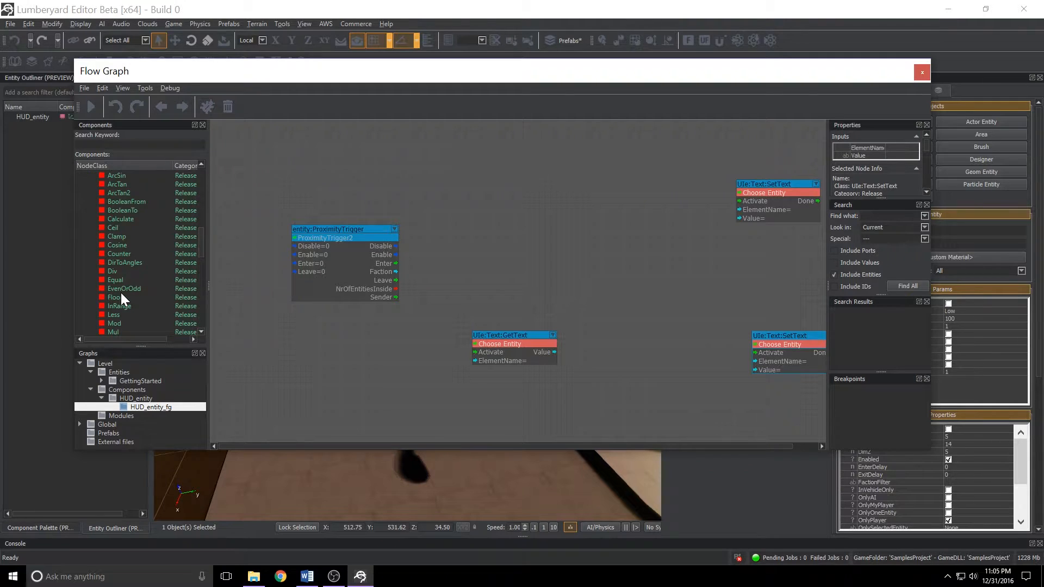
scroll(114, 308, down, 6)
click(112, 297)
click(469, 229)
Step: Add Math:Round and Math:Less nodes between the Math:Sub node and the two SetText nodes
scroll(120, 273, down, 1)
click(122, 217)
click(579, 222)
scroll(136, 246, up, 3)
drag(118, 210, 683, 278)
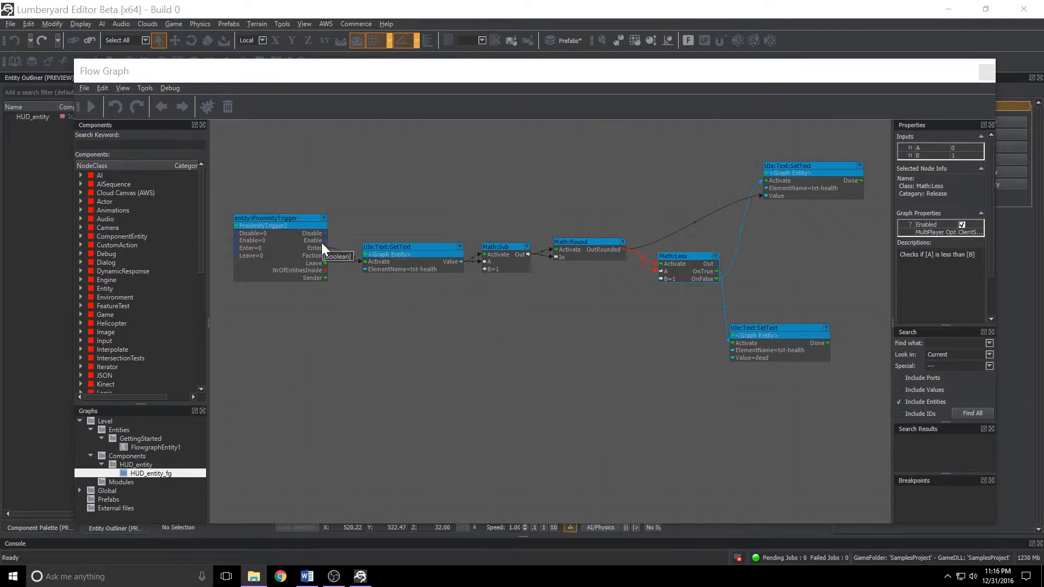
Step: Trace the graph's links from the trigger's Enter output through GetText, Sub, Round and Less to both SetText nodes
drag(325, 248, 378, 262)
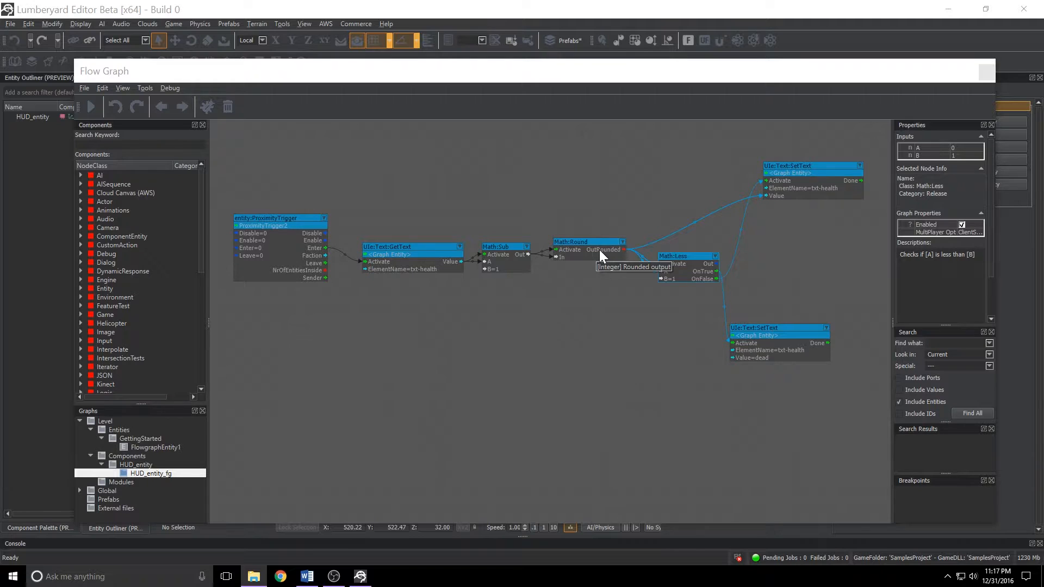
right_drag(618, 332, 516, 314)
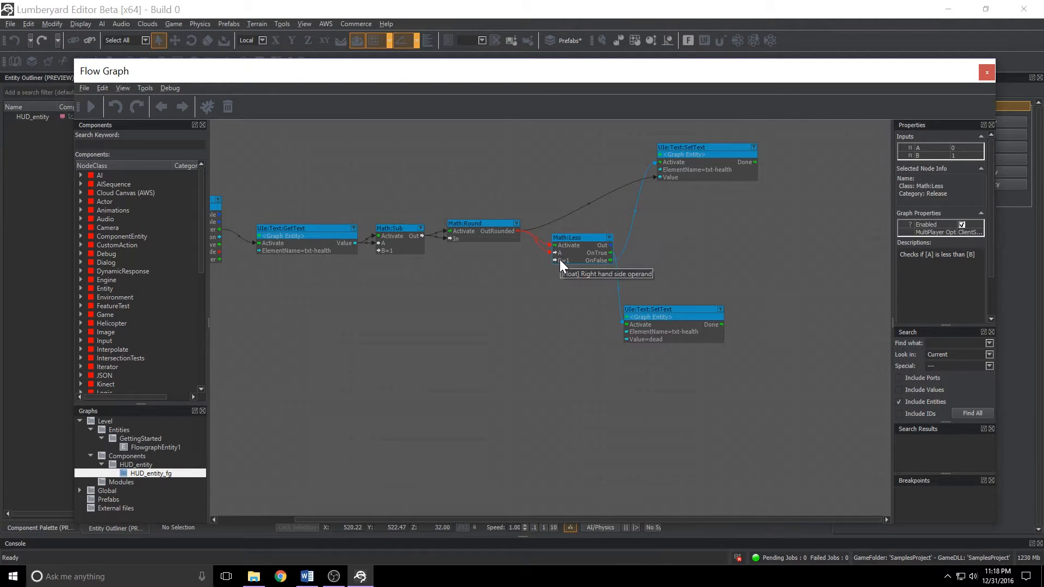
right_drag(565, 308, 478, 329)
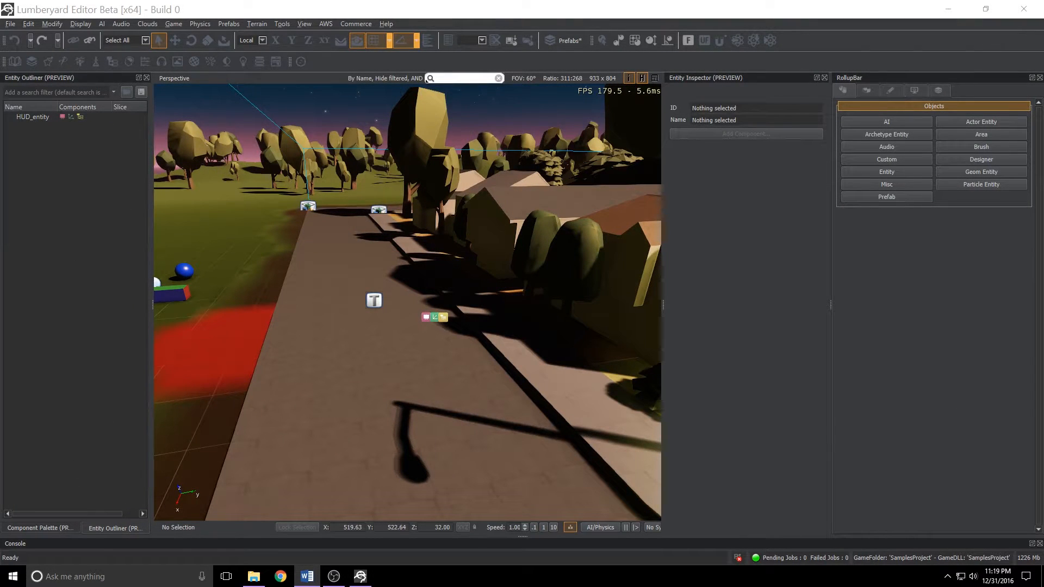
Step: Run the level in game mode and move the character repeatedly through the proximity trigger to test the health HUD down to zero
click(411, 416)
key(ctrl+g)
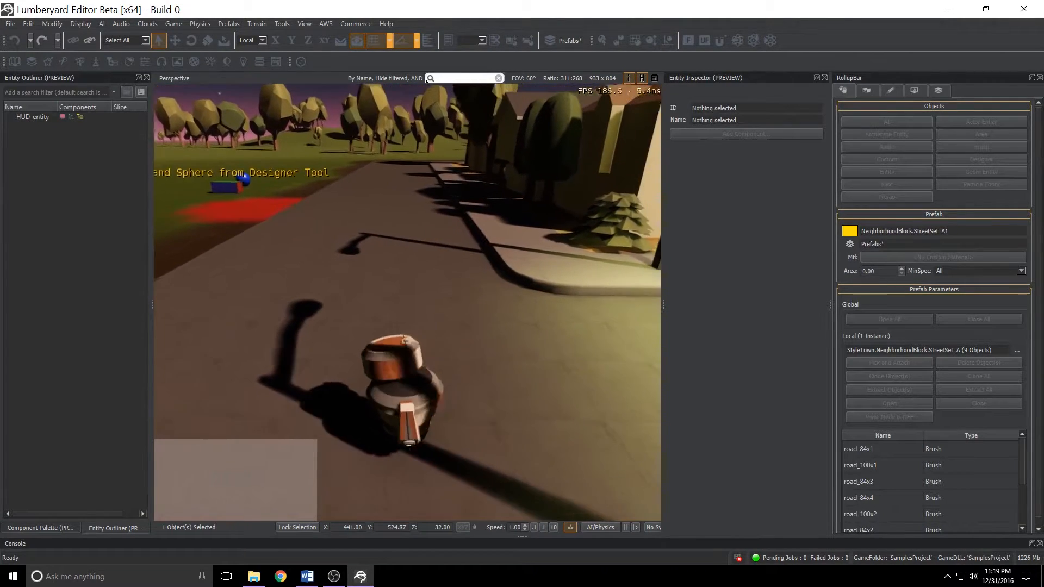
key(w)
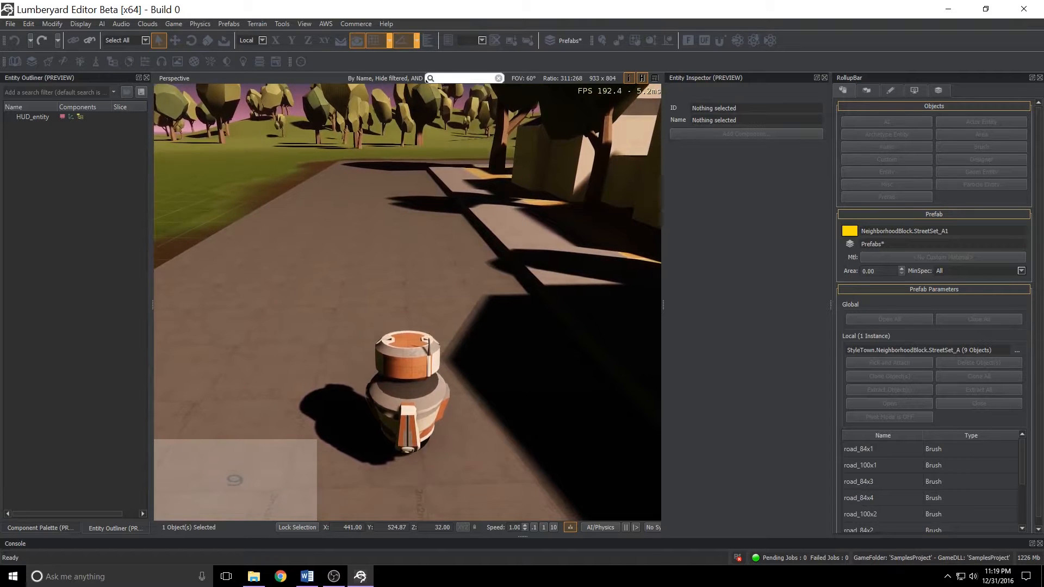
key(s)
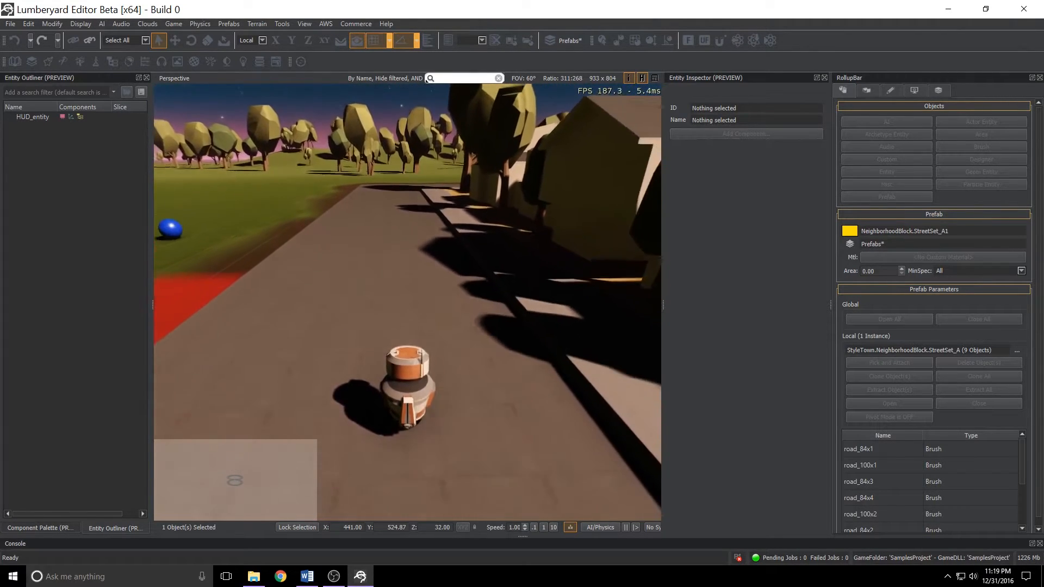
key(w)
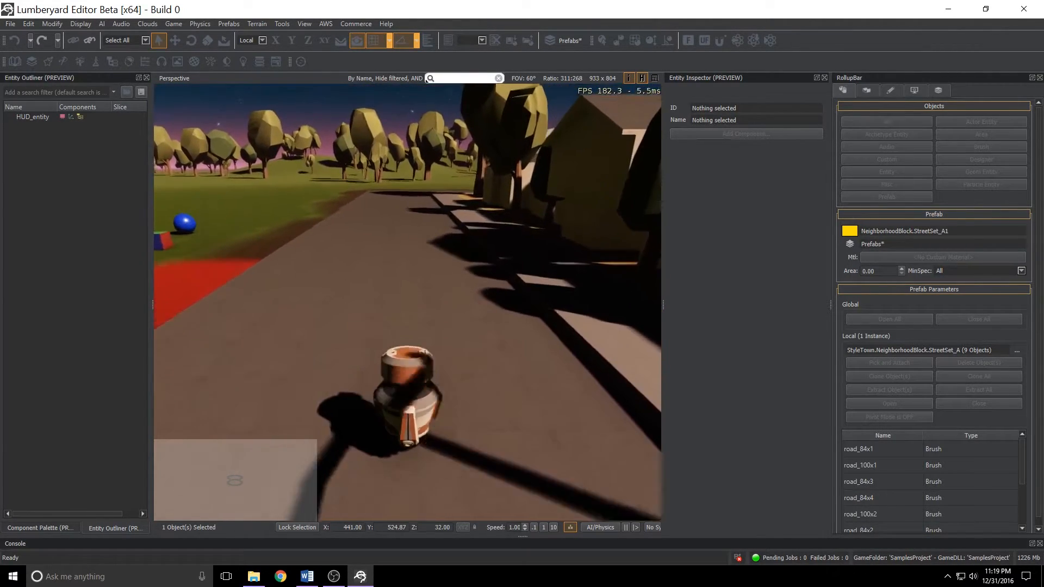
key(w)
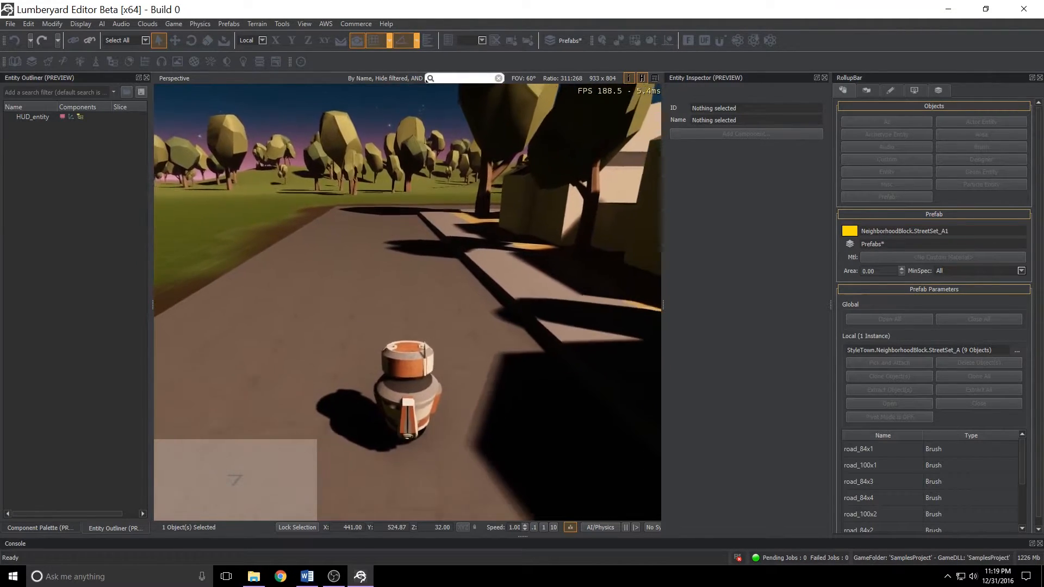
key(s)
key(w)
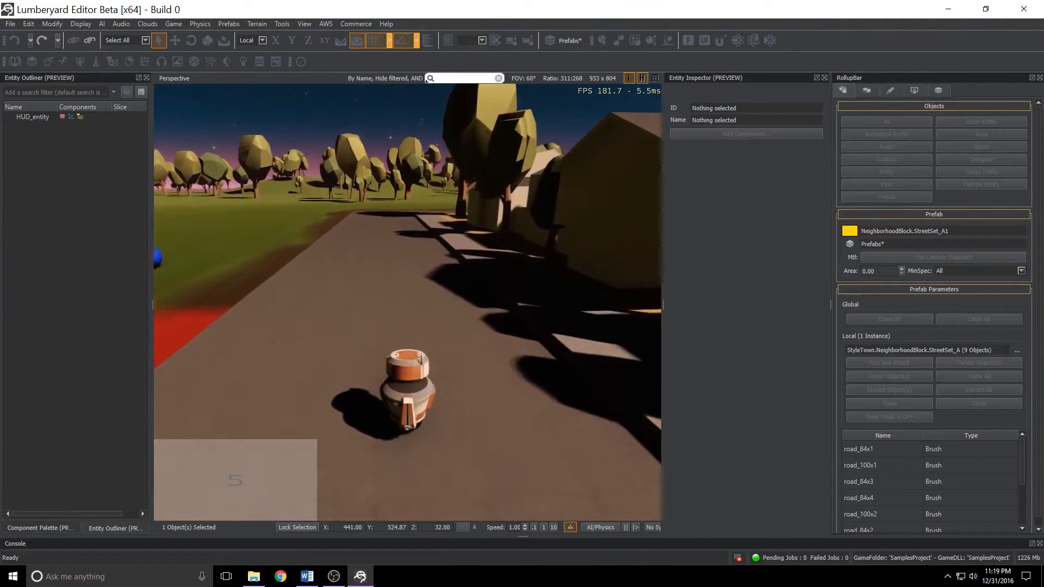
key(s)
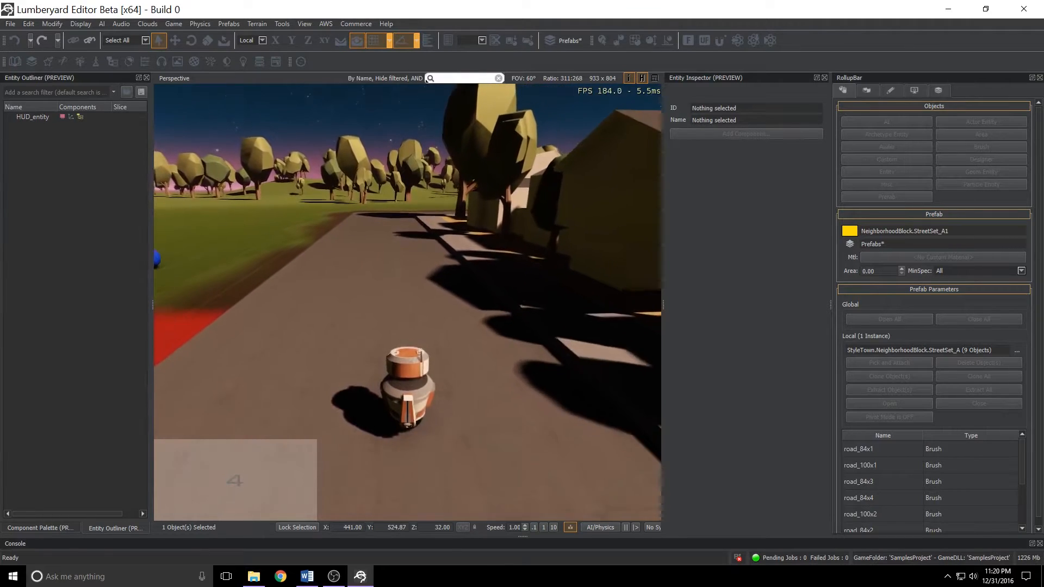
key(w)
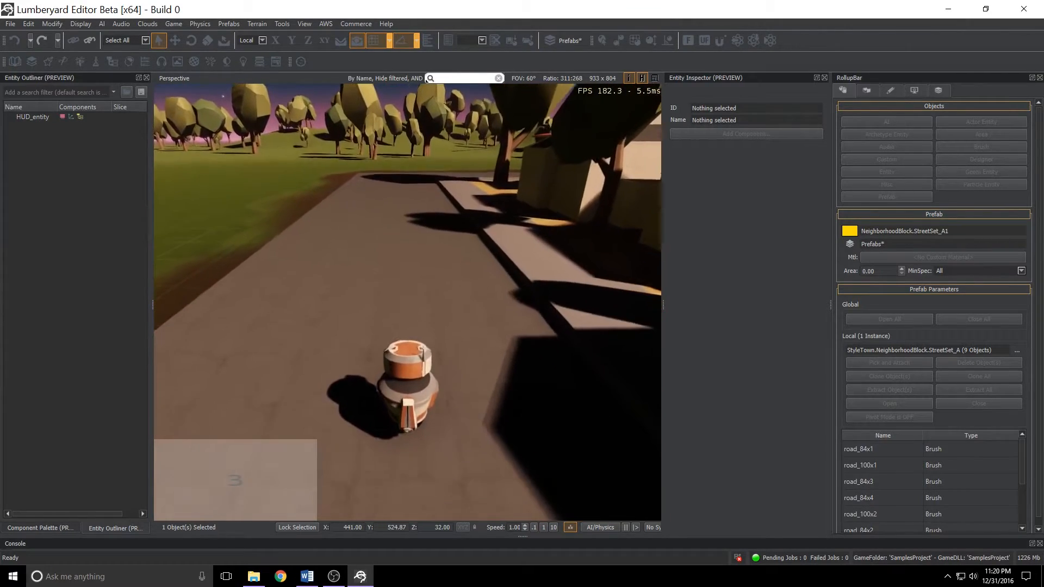
key(s)
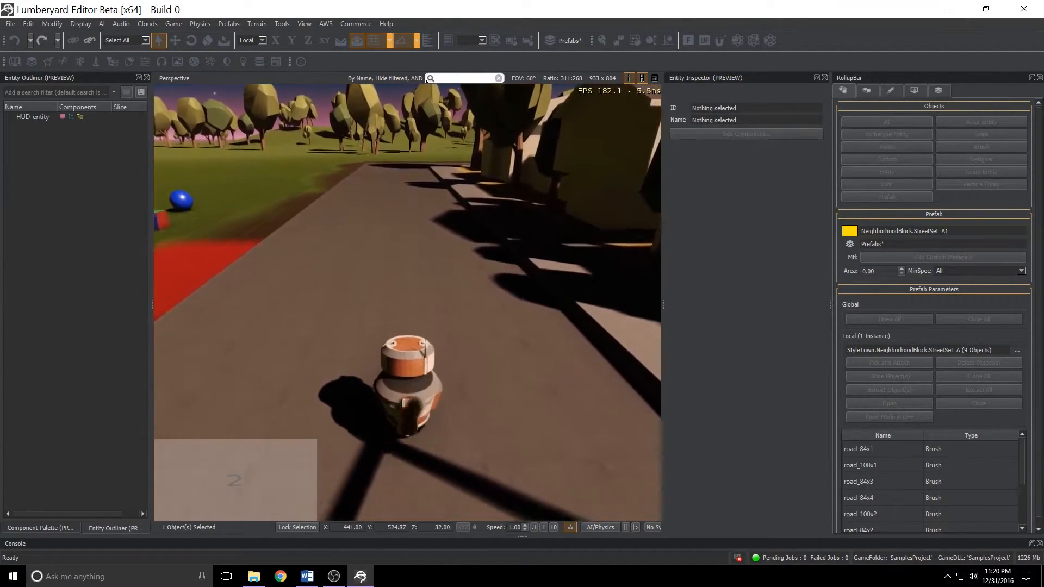
key(w)
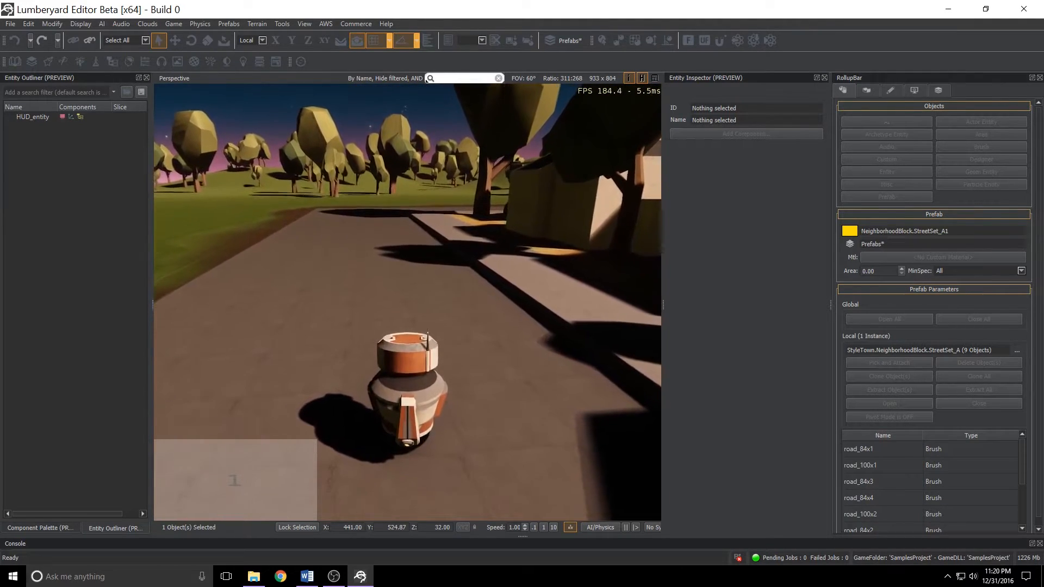
key(w)
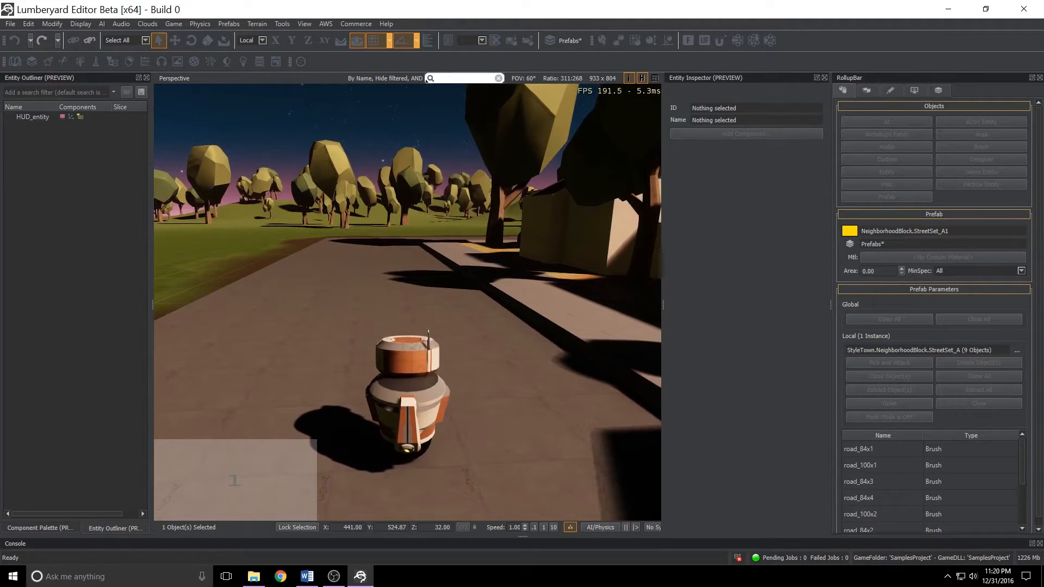
key(s)
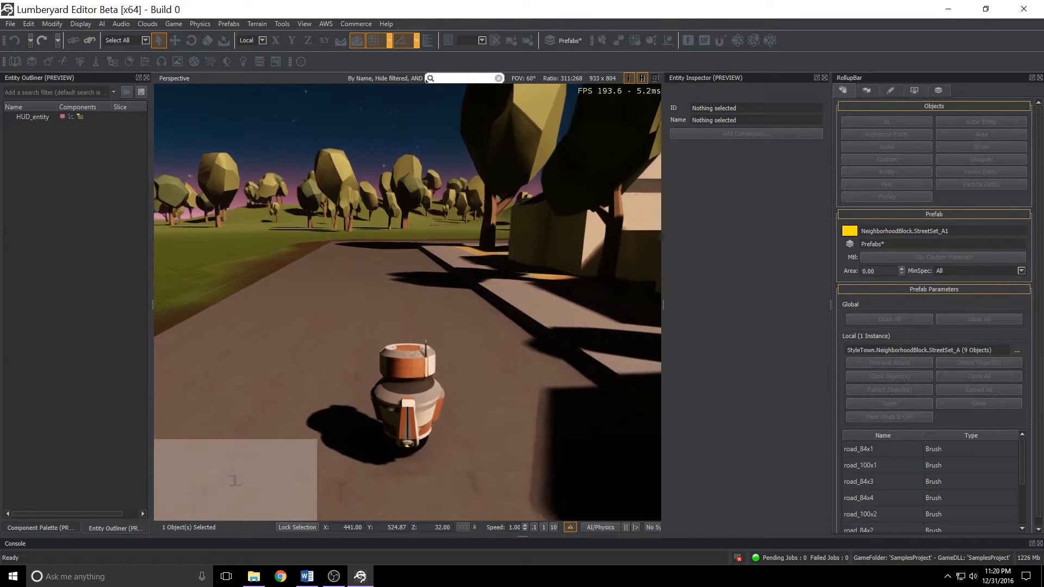
key(w)
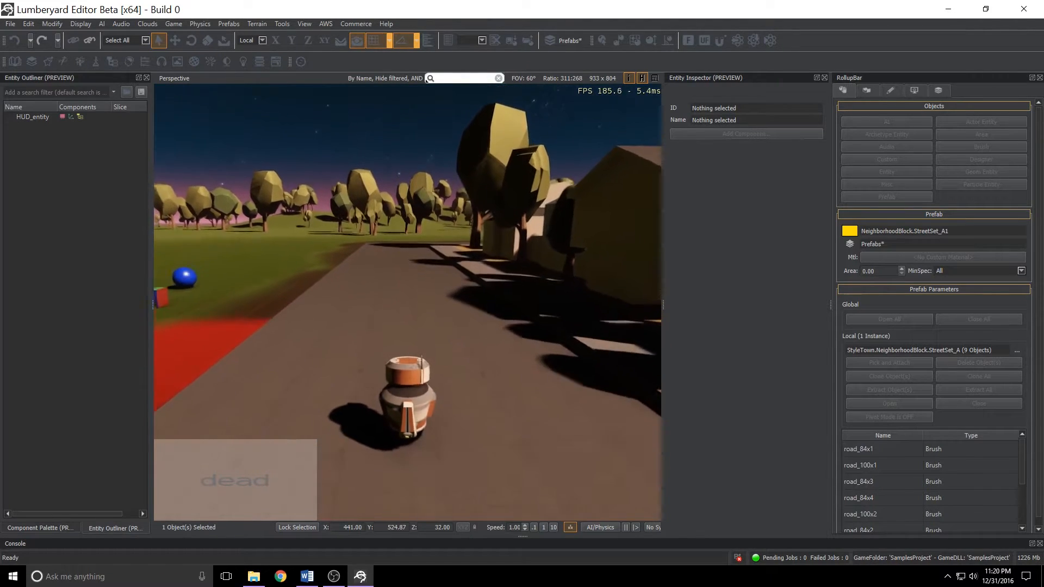
key(w)
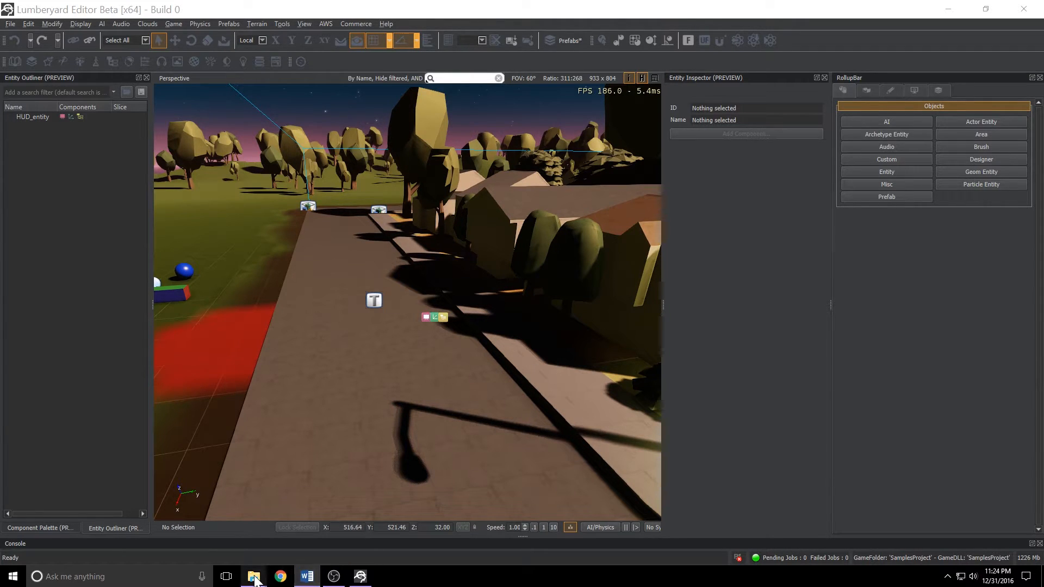
Step: Switch to File Explorer and copy plane_001.cgf from the dev/FeatureTests/Objects/primitives folder of Lumberyard 1.6.0.0
mouse_move(254, 581)
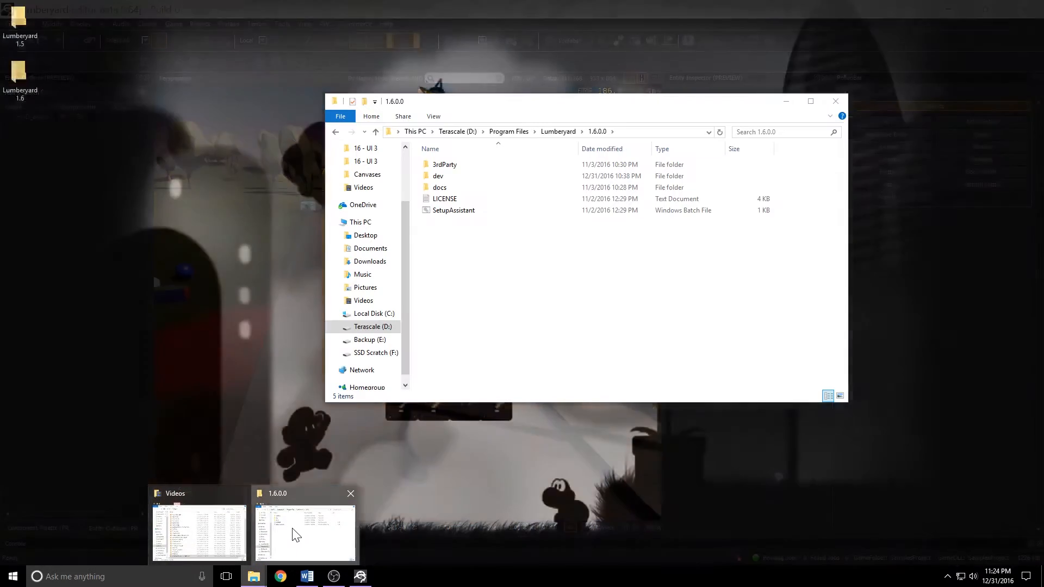
click(292, 532)
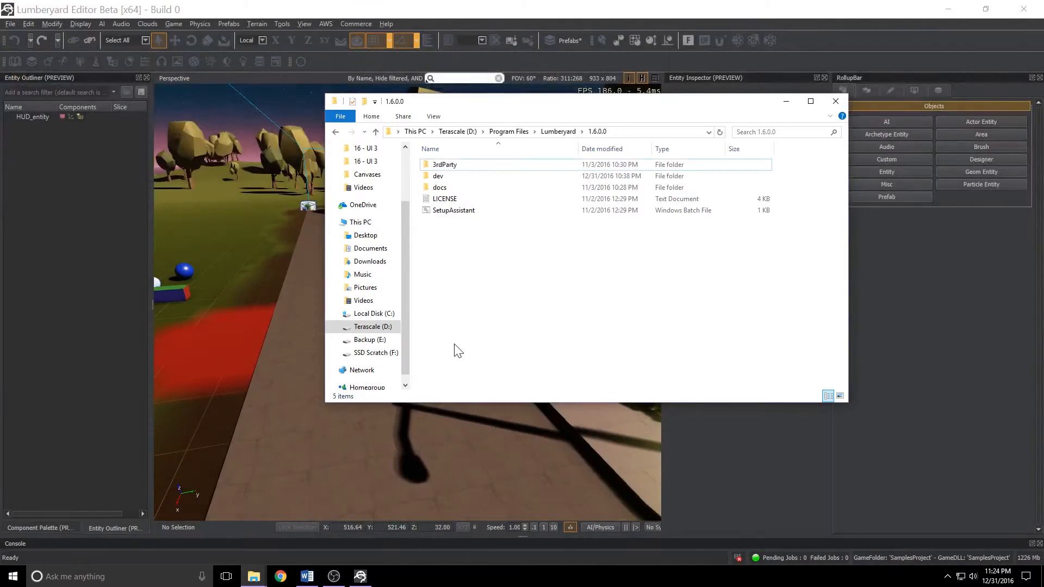
double_click(440, 176)
click(455, 260)
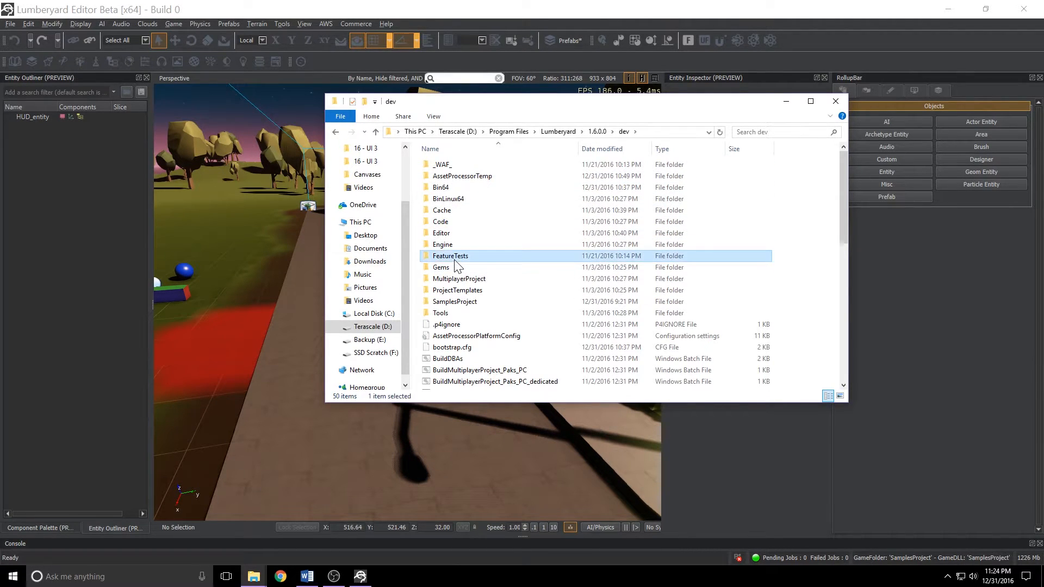
double_click(455, 263)
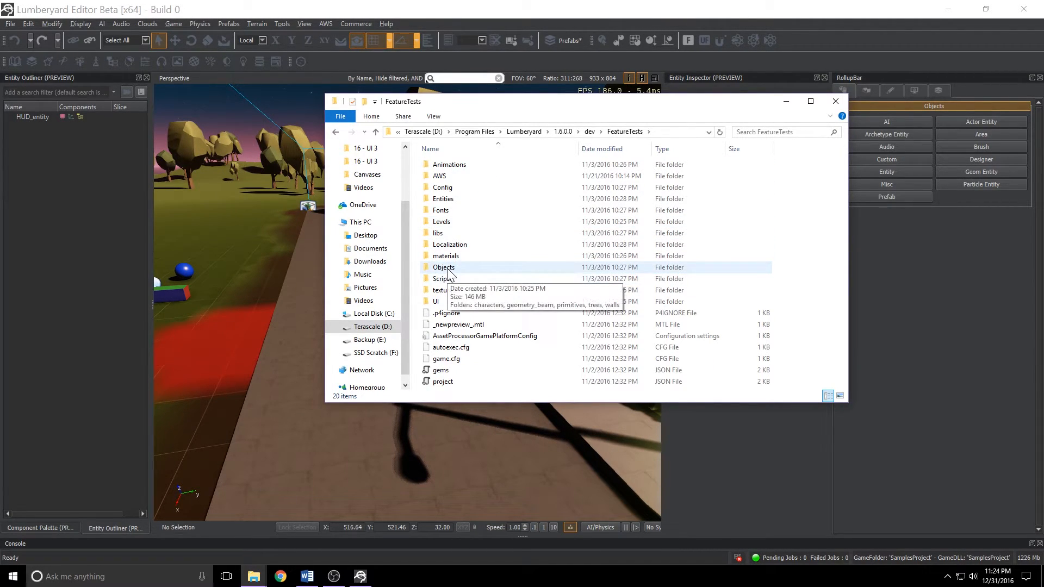
double_click(447, 272)
double_click(464, 190)
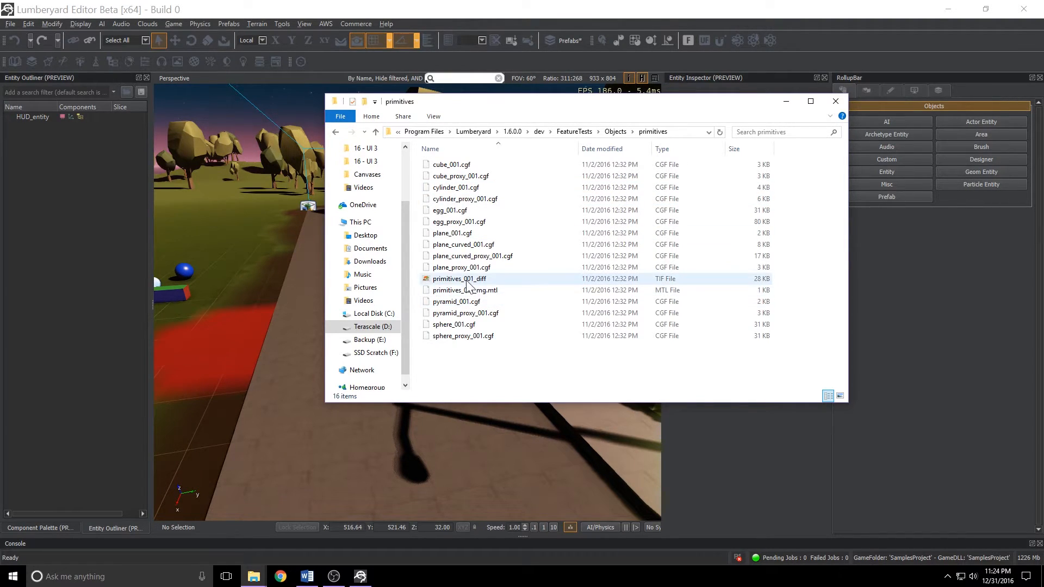
right_click(448, 235)
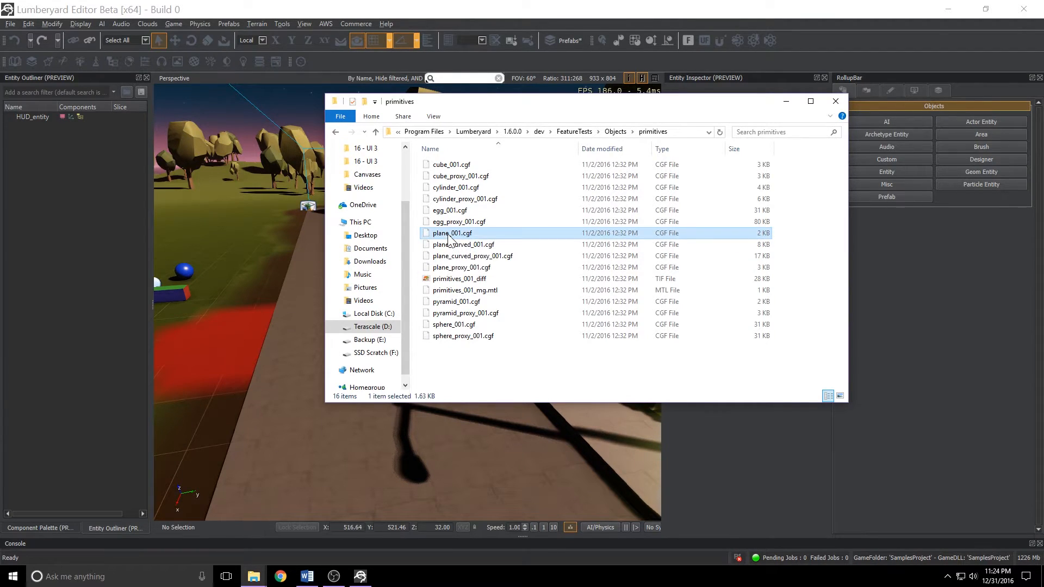
click(501, 370)
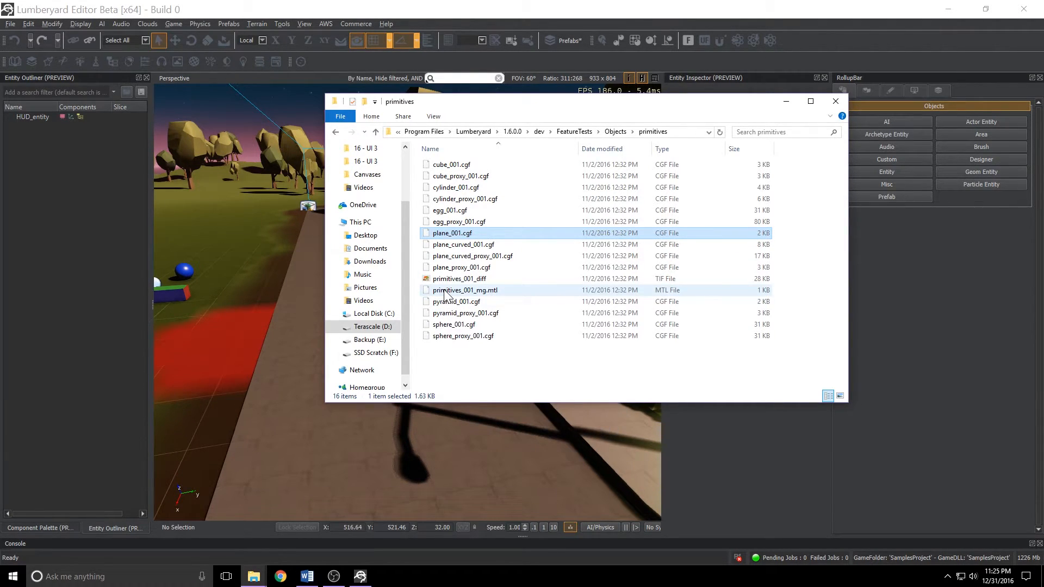
Step: Paste plane_001.cgf into SamplesProject/Objects/Primitives and close the file window
key(alt+Up)
key(alt+Up)
key(alt+Up)
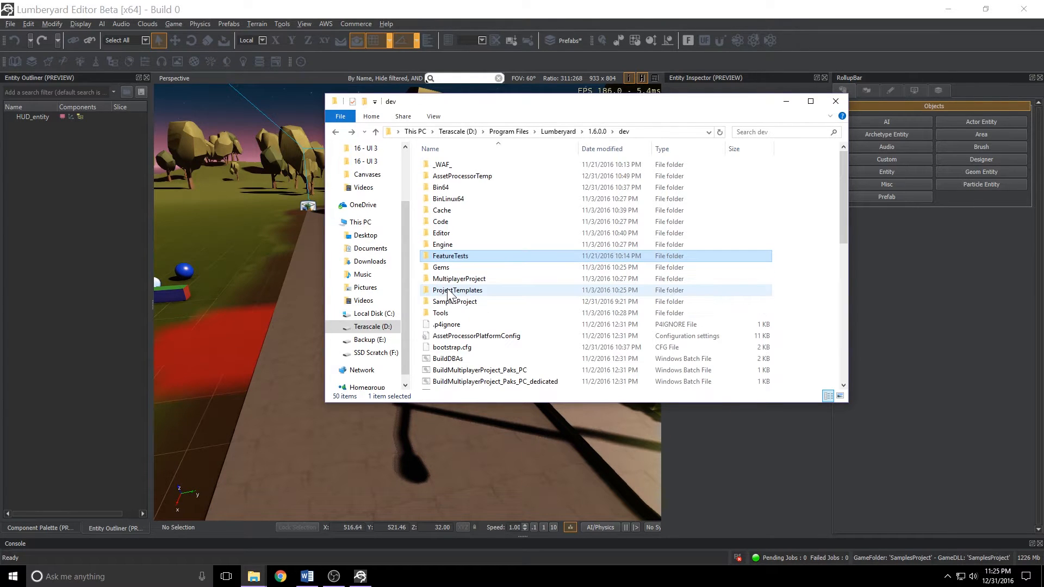
double_click(455, 302)
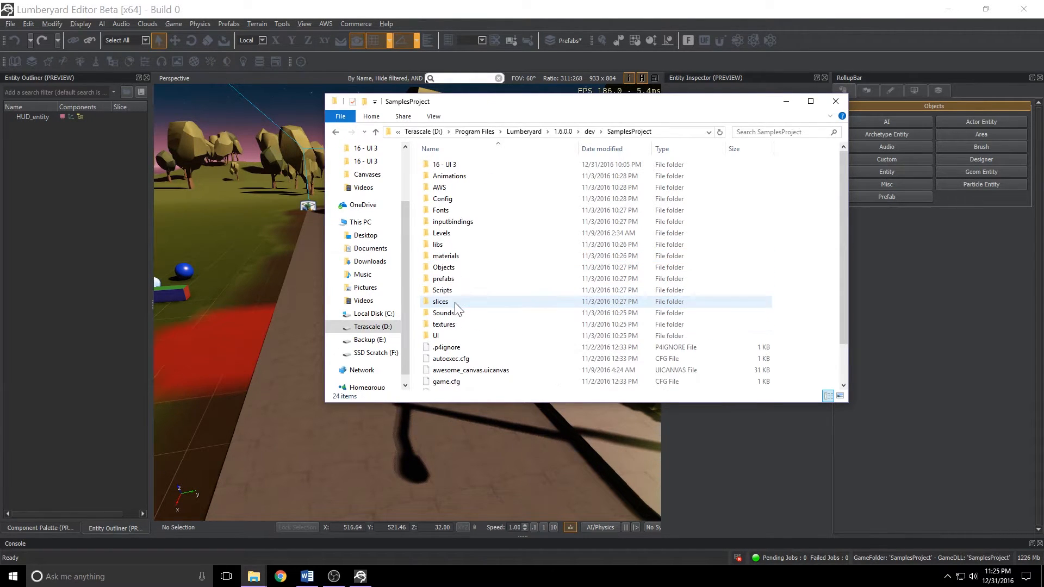
double_click(445, 269)
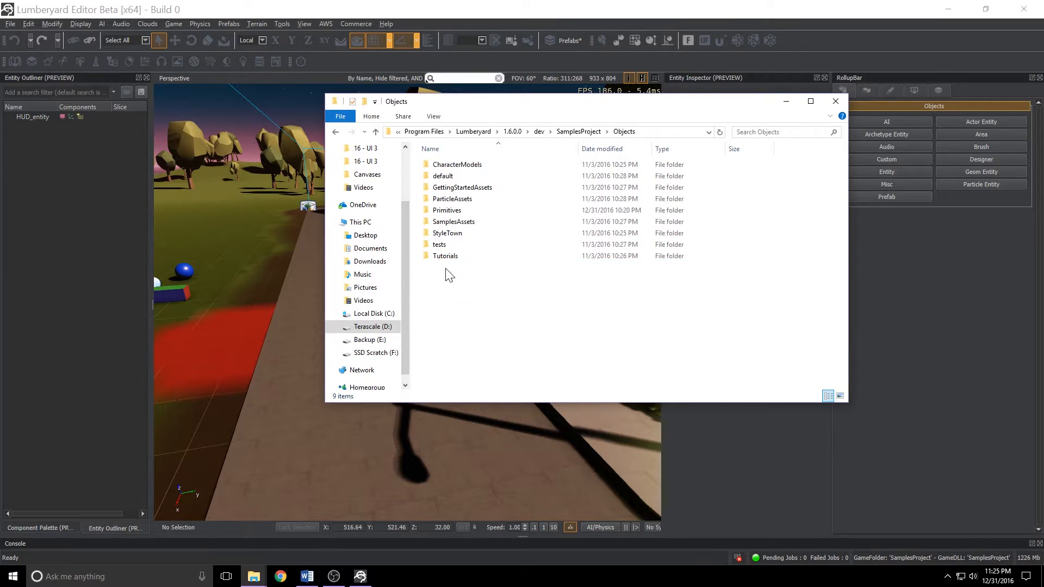
click(454, 212)
double_click(454, 212)
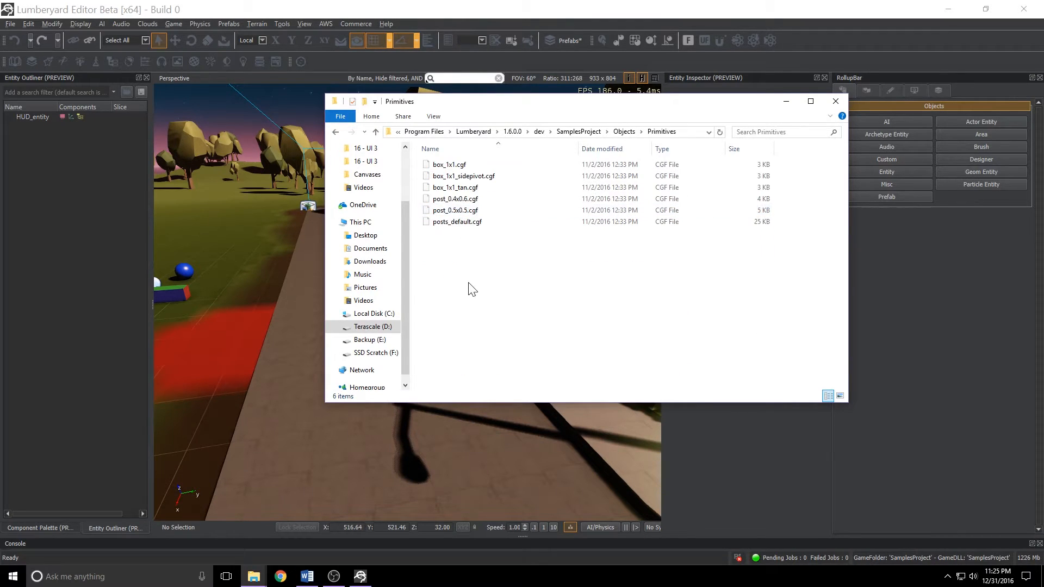
right_click(450, 257)
click(498, 332)
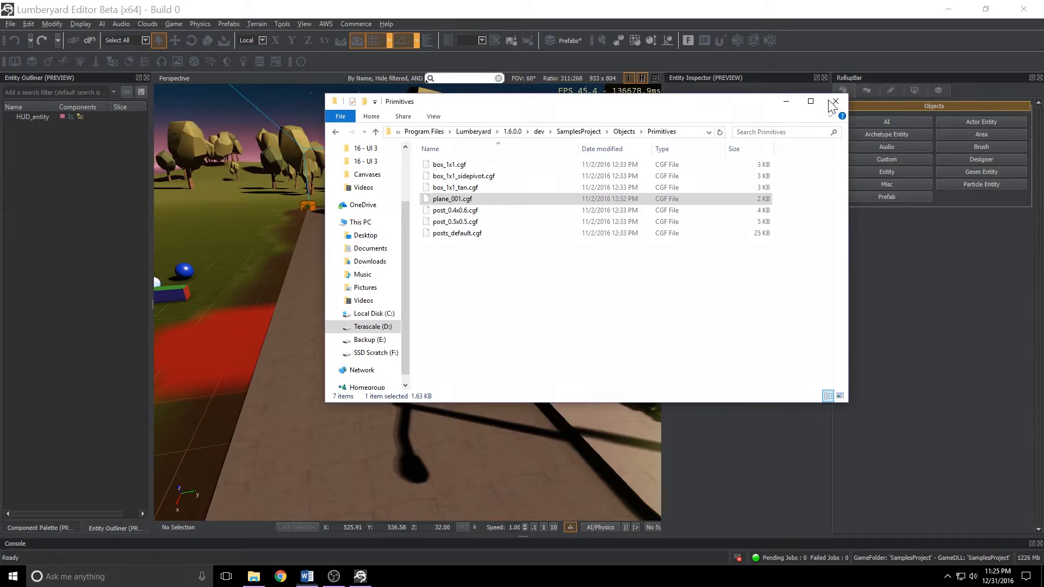
click(834, 102)
Step: Switch back to Lumberyard, open the UI Editor and start a new blank canvas
click(304, 23)
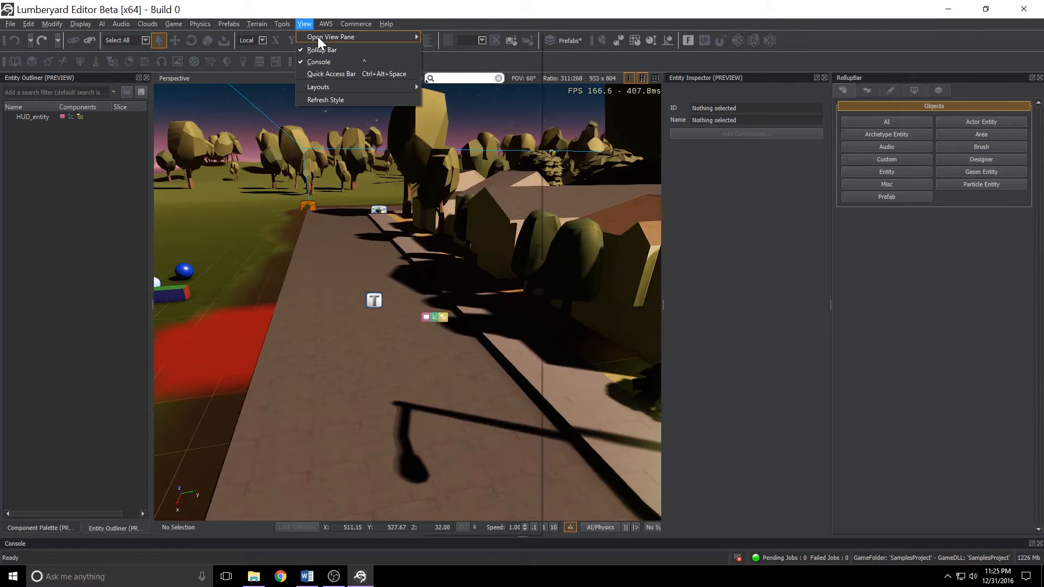
mouse_move(317, 37)
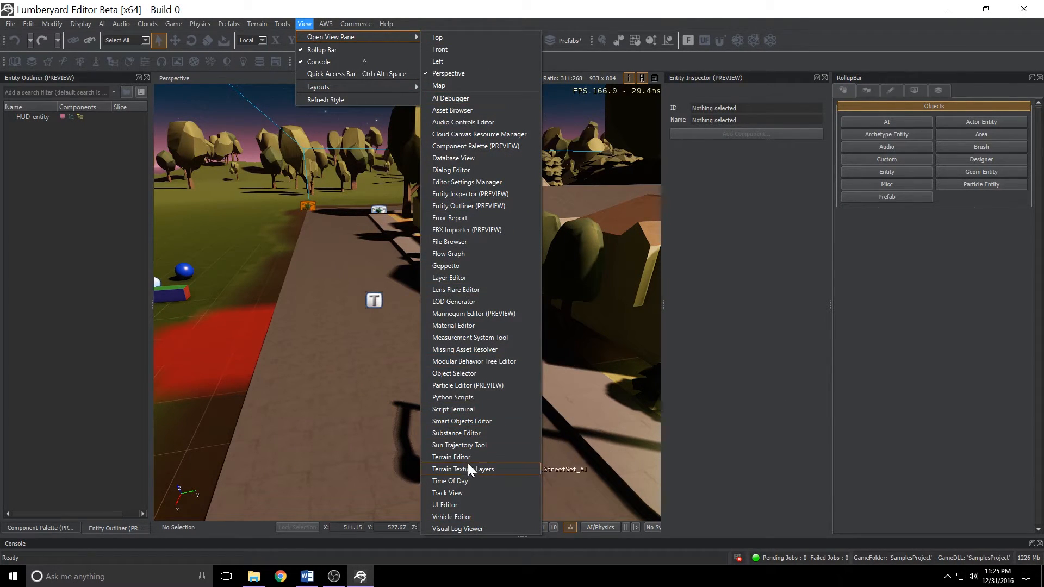
click(458, 504)
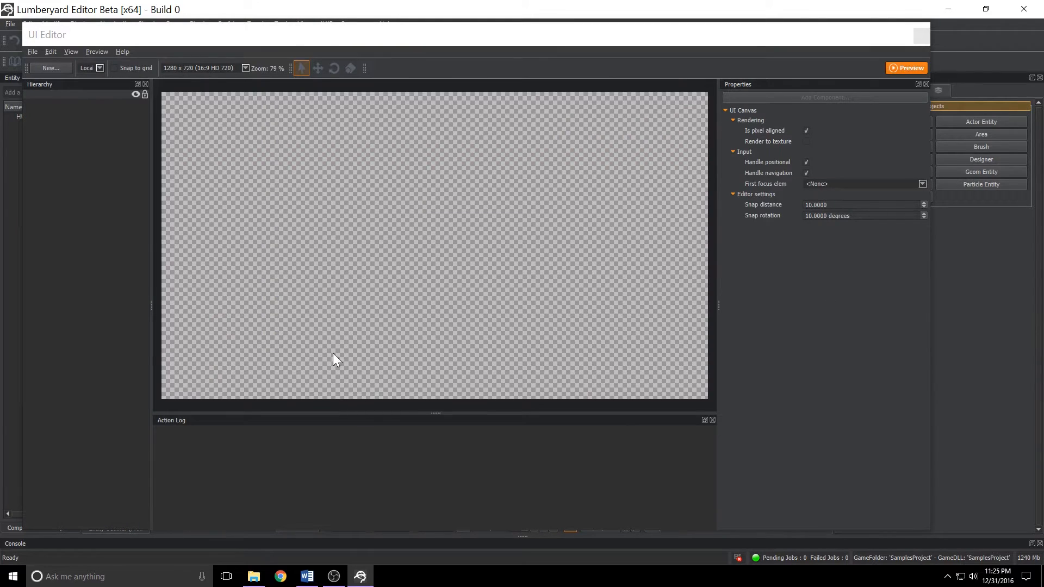
click(47, 69)
click(33, 52)
click(38, 64)
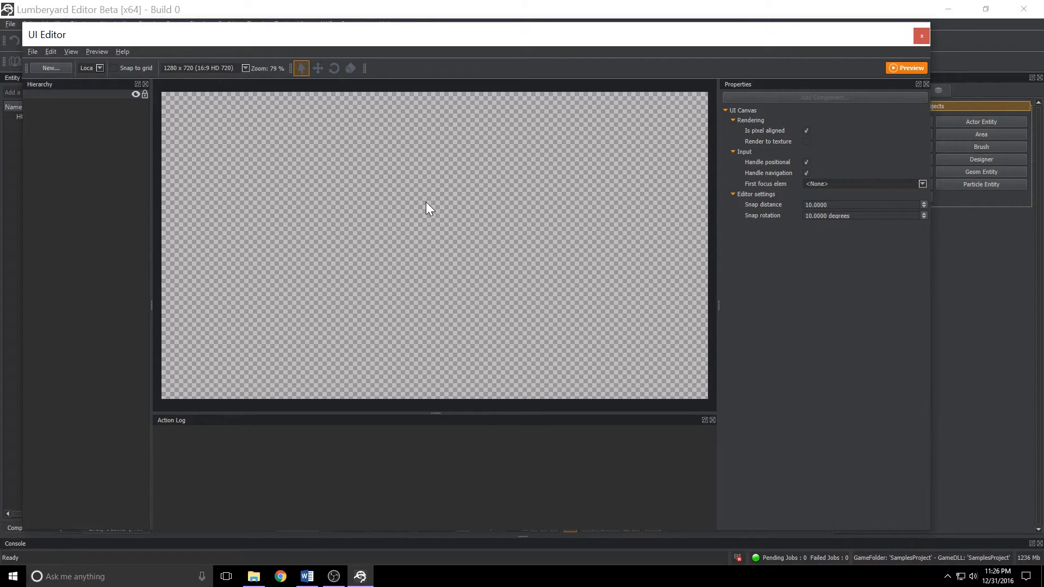
Step: Add an Image element from prefab and centre it on the canvas
right_click(293, 199)
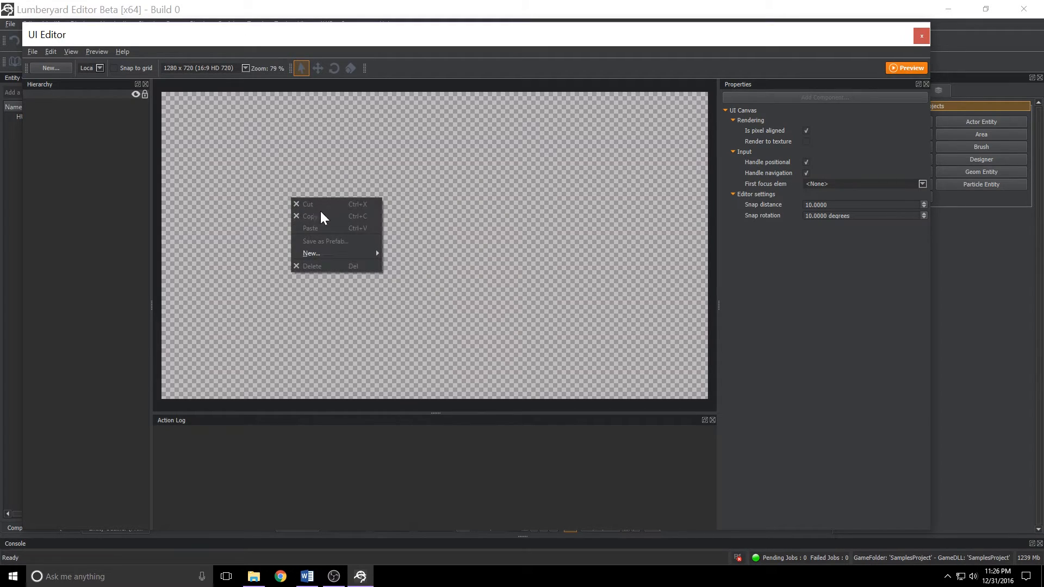
mouse_move(337, 251)
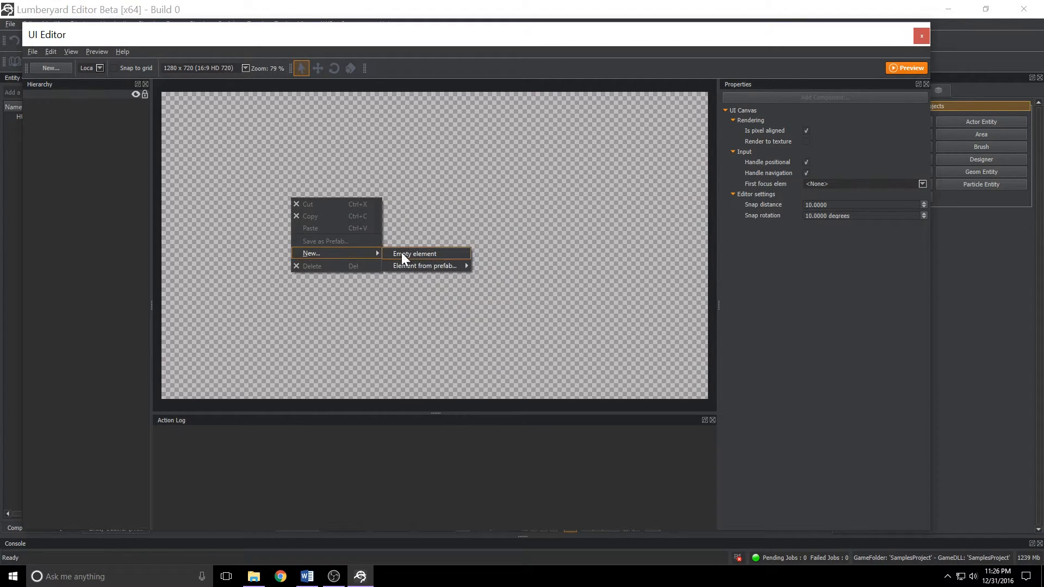
mouse_move(429, 264)
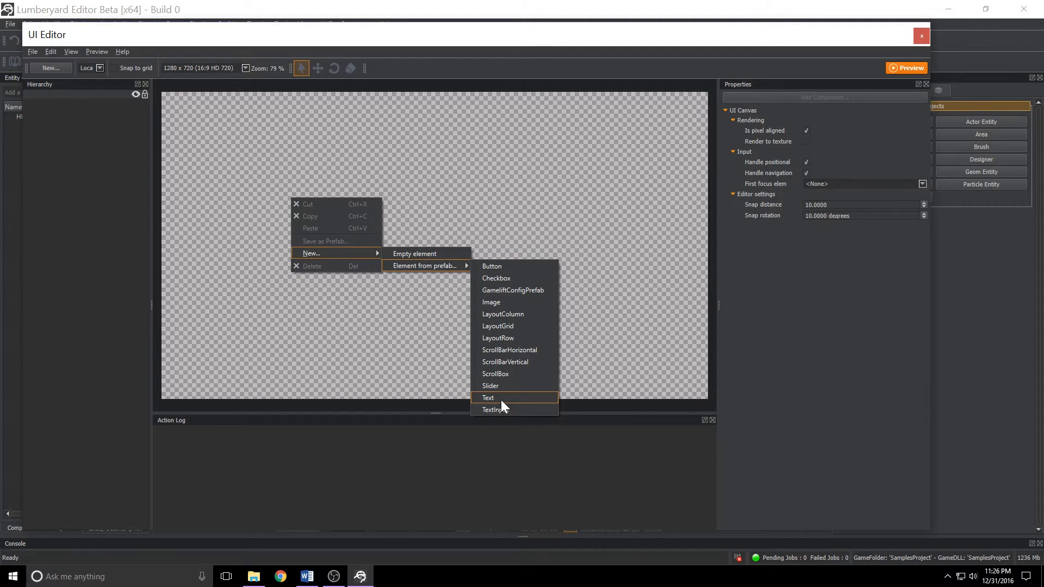
click(515, 301)
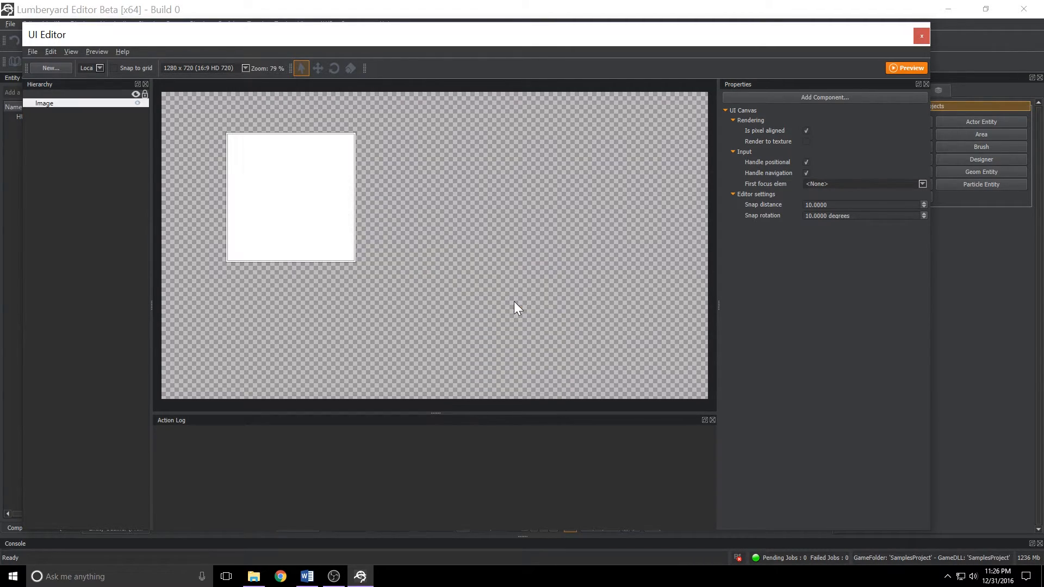
scroll(328, 201, down, 2)
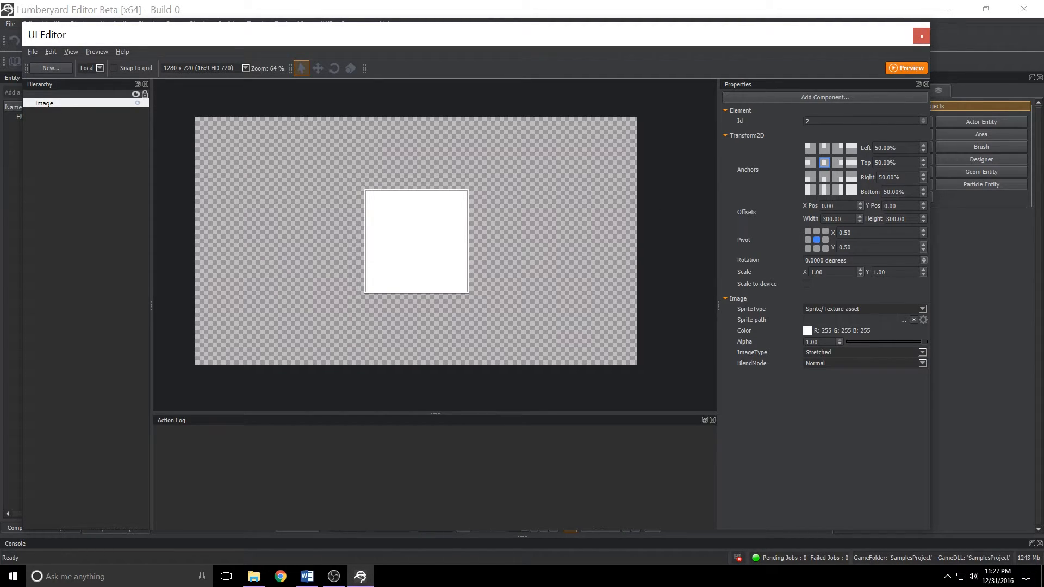
Step: Set the image's left, top, right and bottom anchors all to 33%
drag(873, 148, 896, 148)
text(33)
drag(874, 162, 896, 163)
text(33)
key(Tab)
text(33)
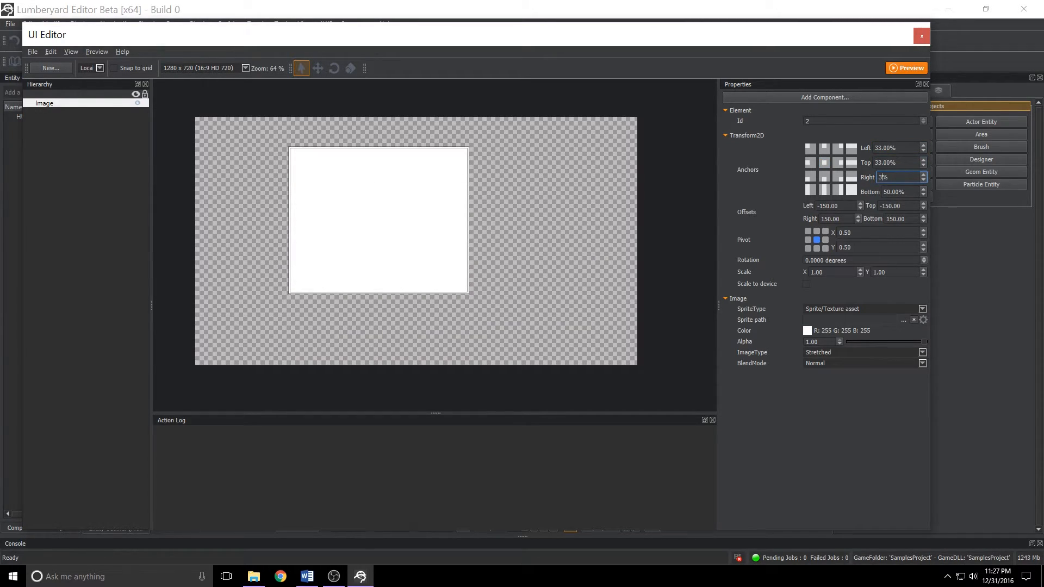
key(Tab)
text(33)
key(Tab)
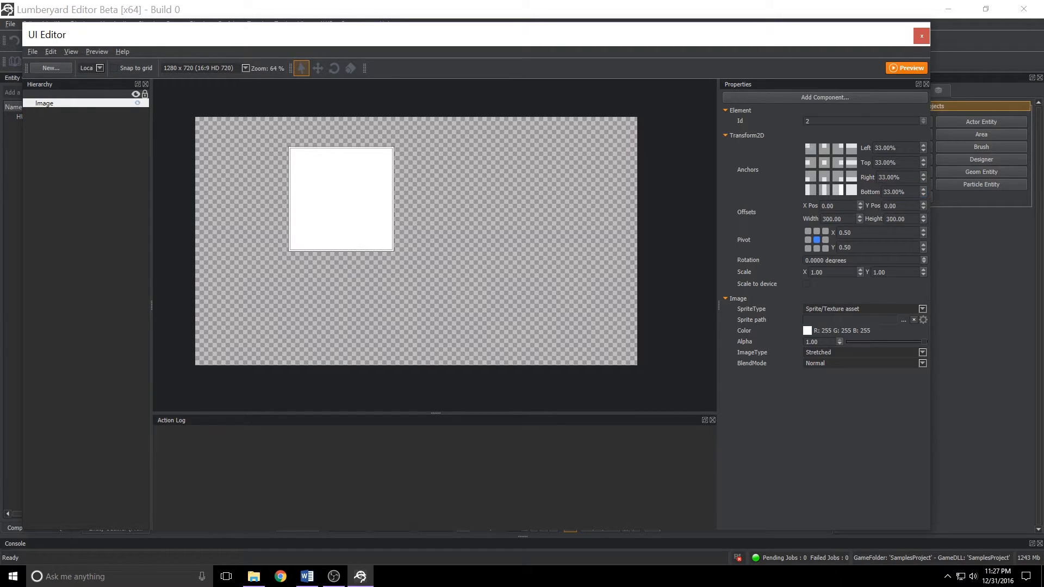
Step: Set the image's right and bottom anchors to 67%
key(shift+Tab)
key(shift+Tab)
text(67)
key(Tab)
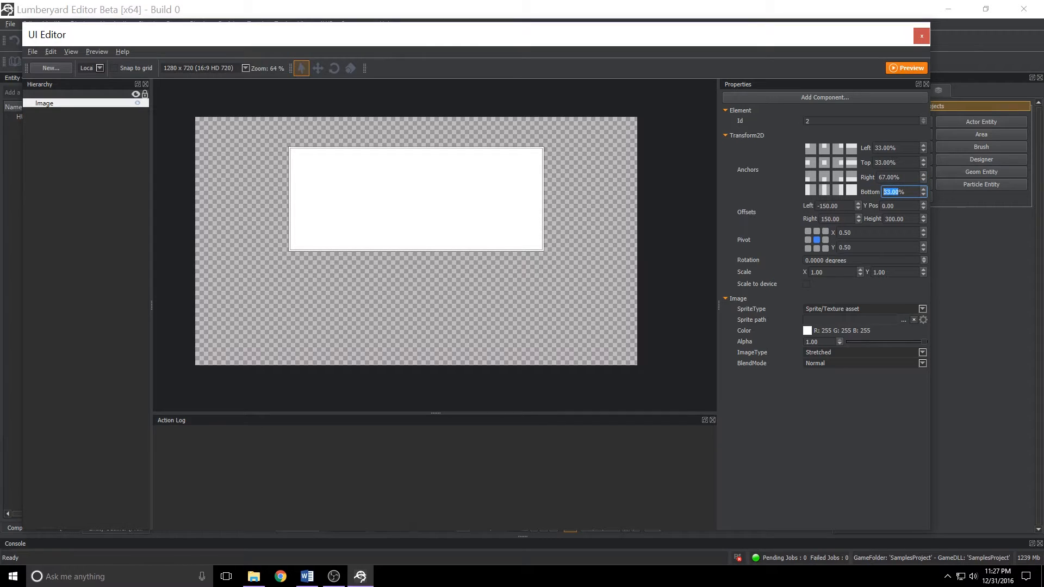
text(67)
key(Return)
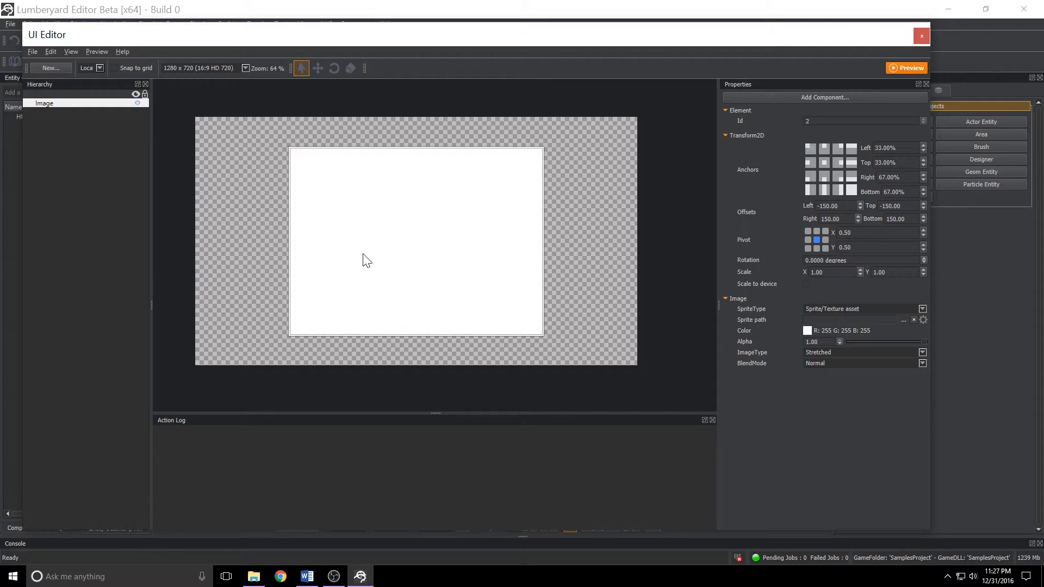
Step: Change the image's colour to dark red (#aa0000)
key(alt+Tab)
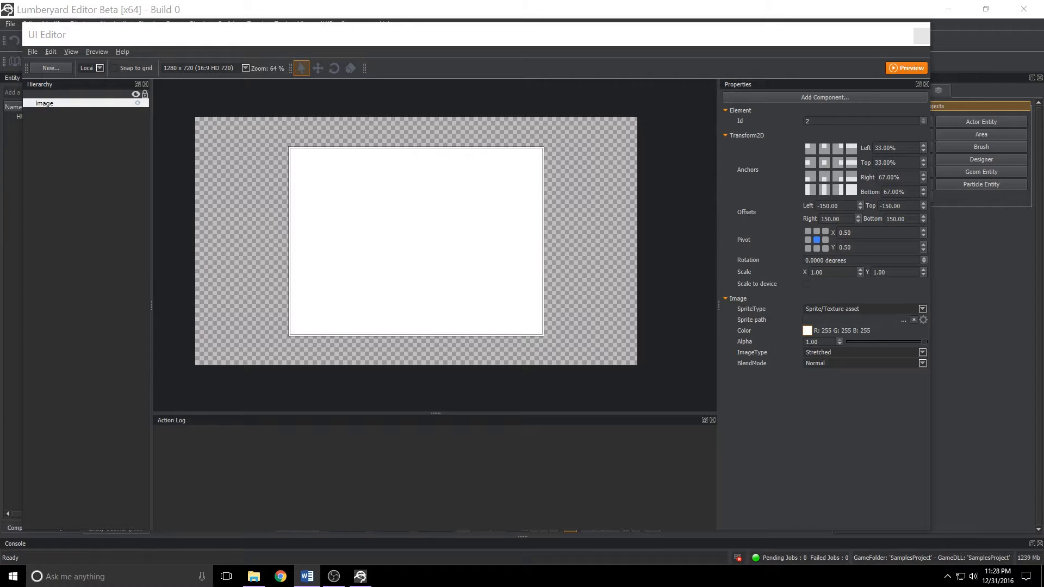
click(807, 330)
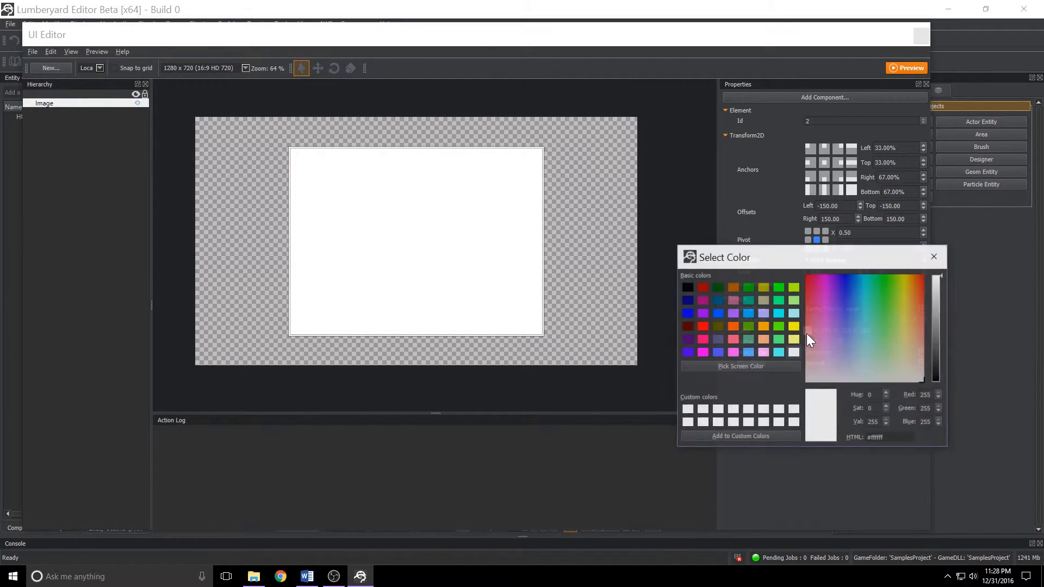
click(698, 288)
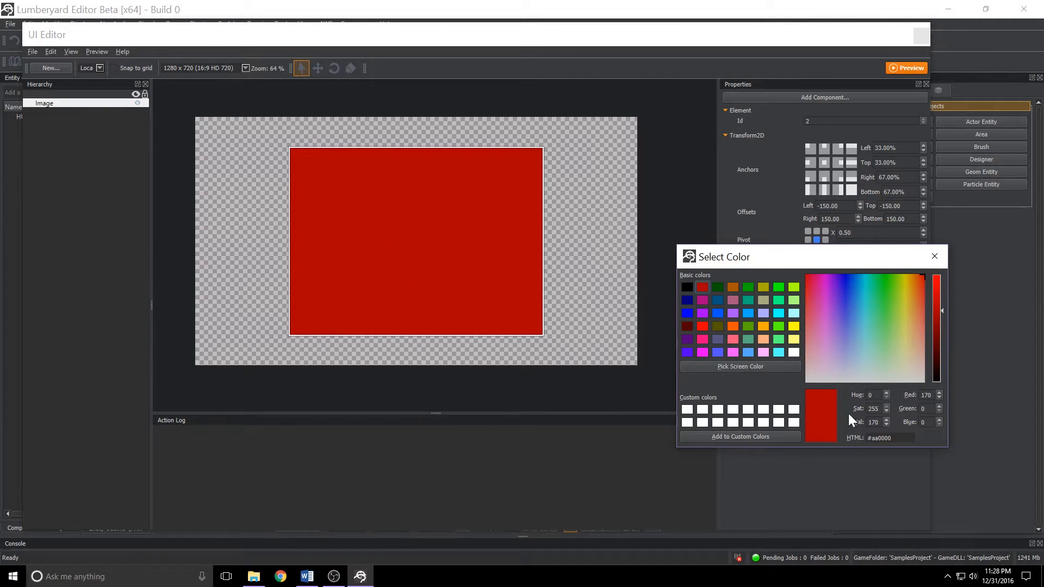
click(934, 256)
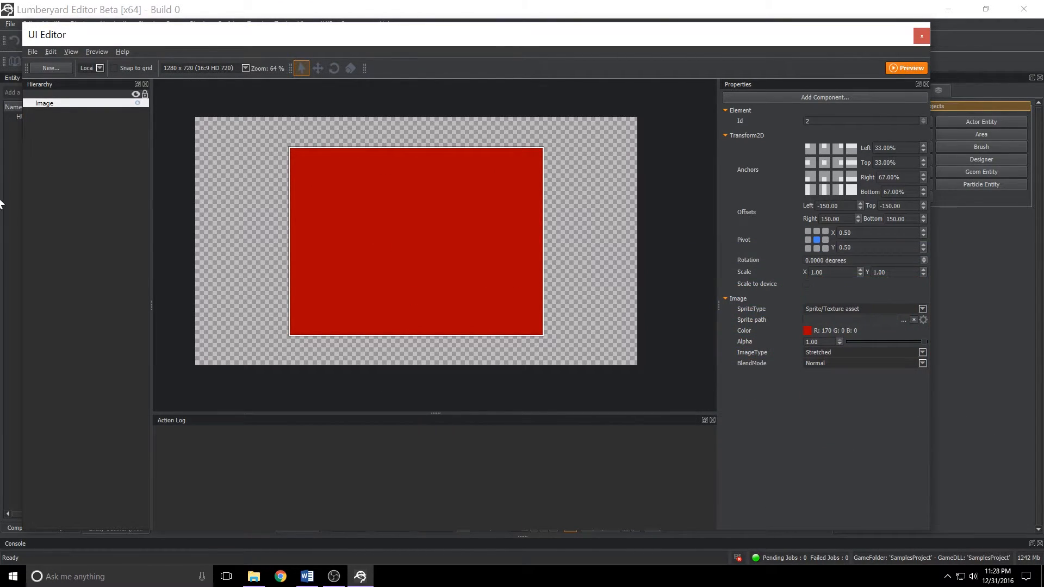
Step: Add a Text element from prefab as a child of the Image and set its font size to 72
right_click(47, 102)
mouse_move(99, 166)
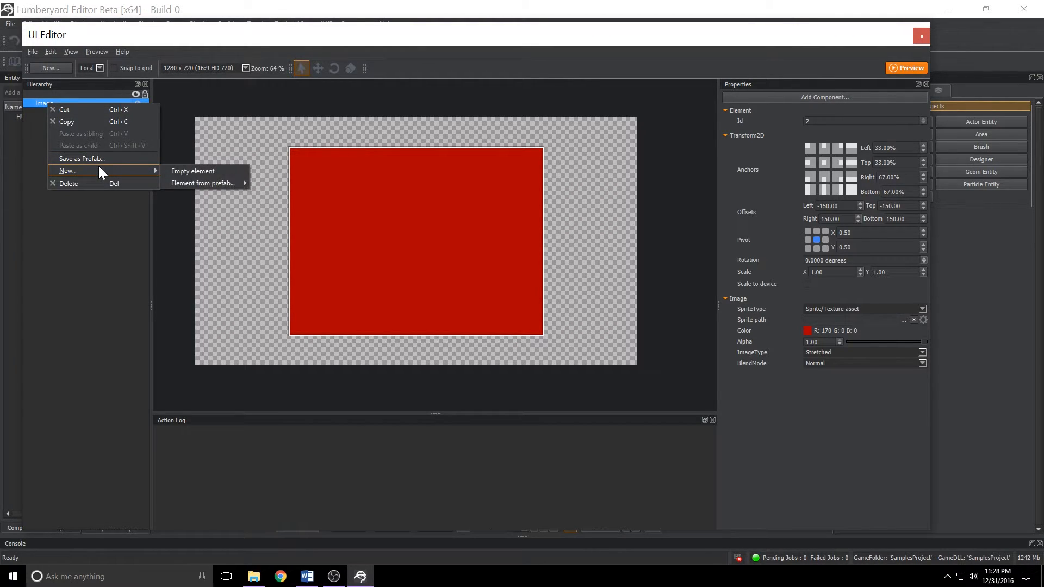
mouse_move(196, 185)
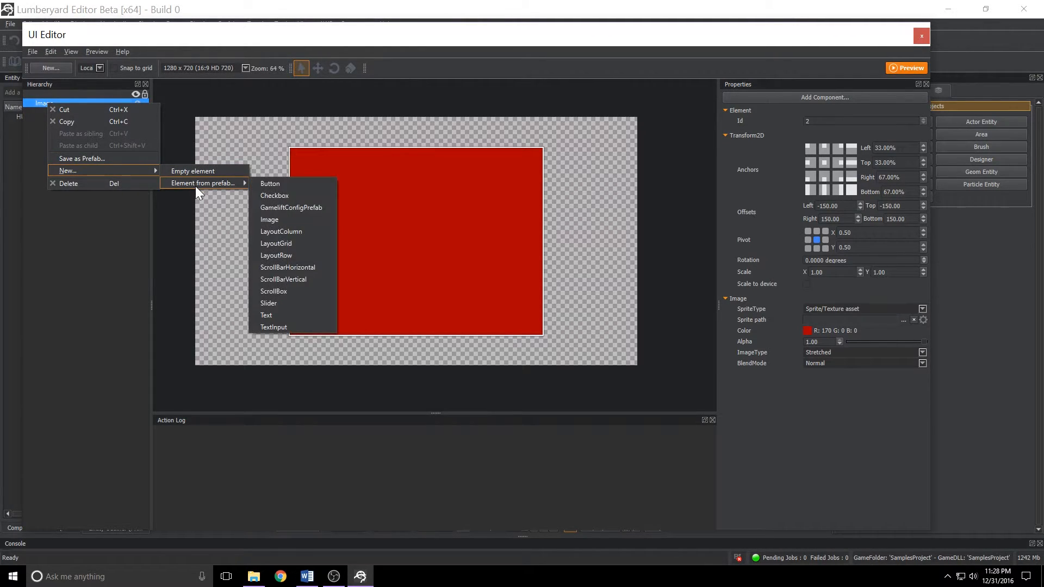
click(283, 314)
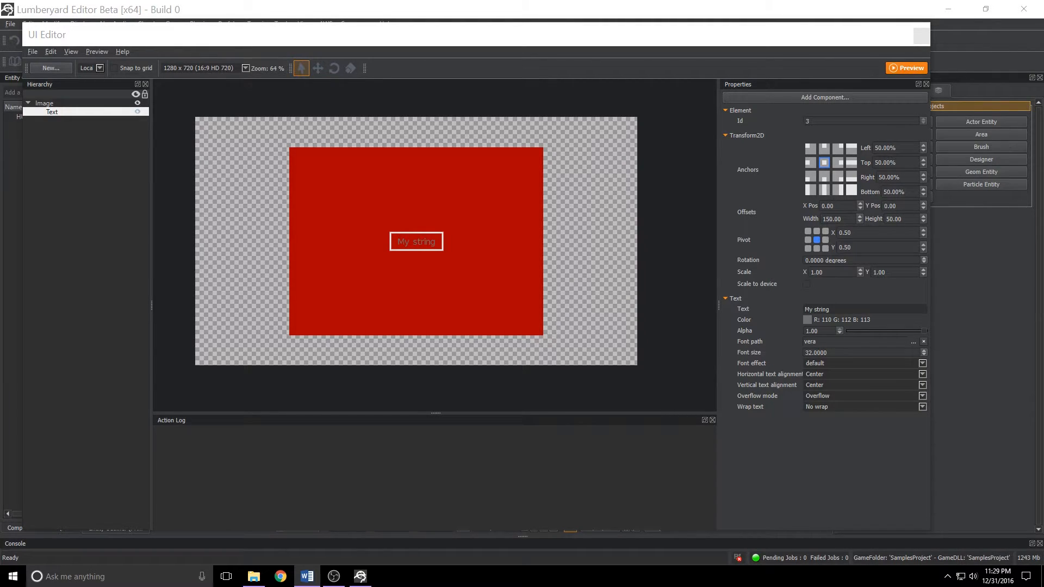
double_click(816, 353)
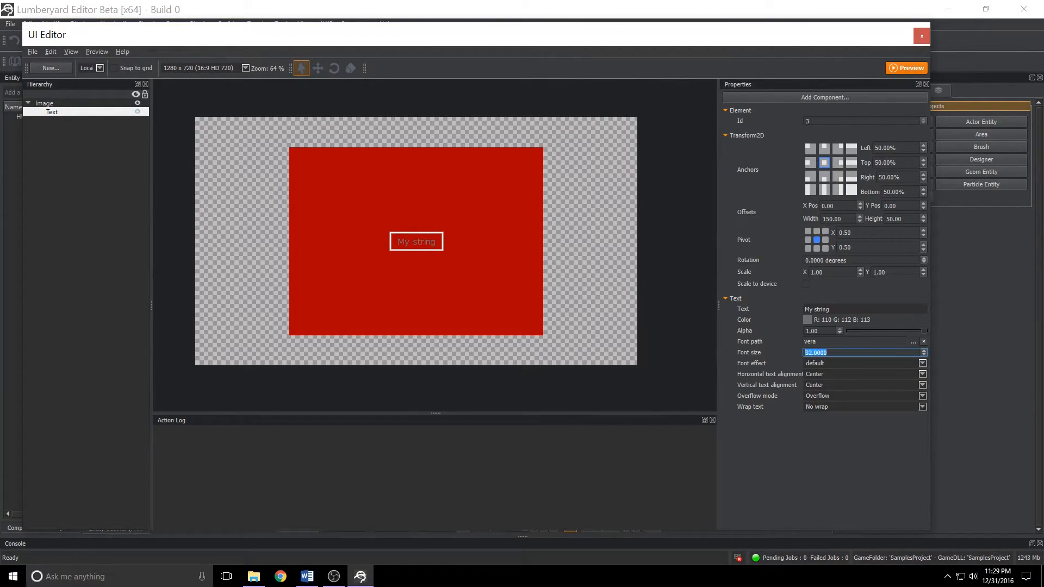
text(72)
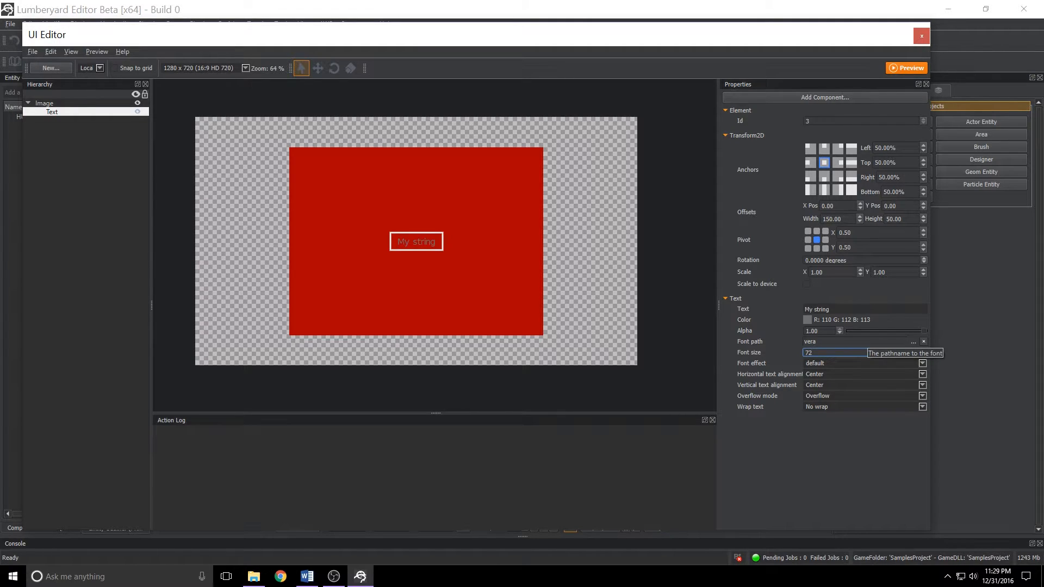
key(Return)
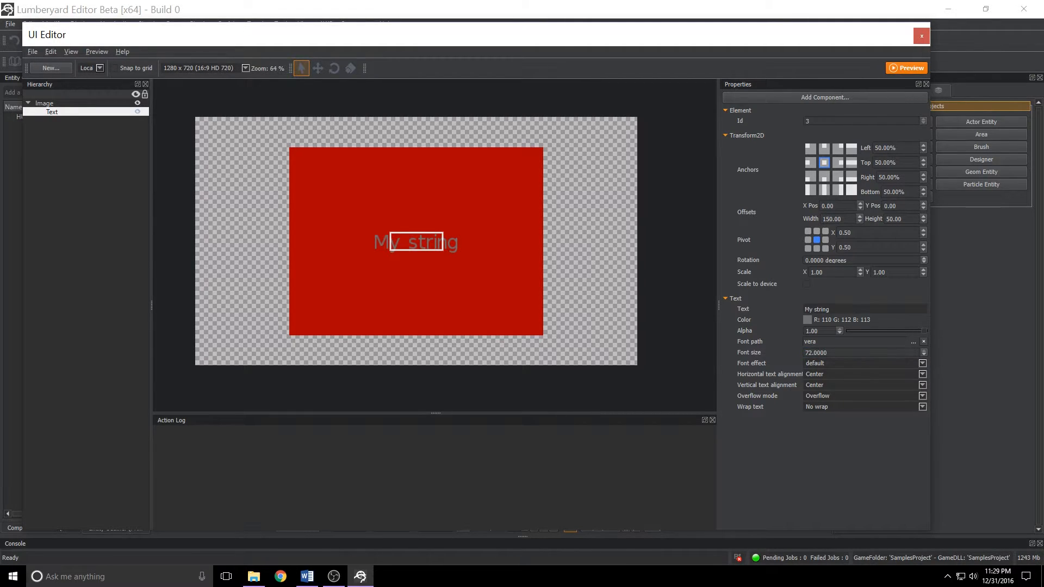
Step: Change the Text element's colour to white (#ffffff) and its string to 10
click(807, 320)
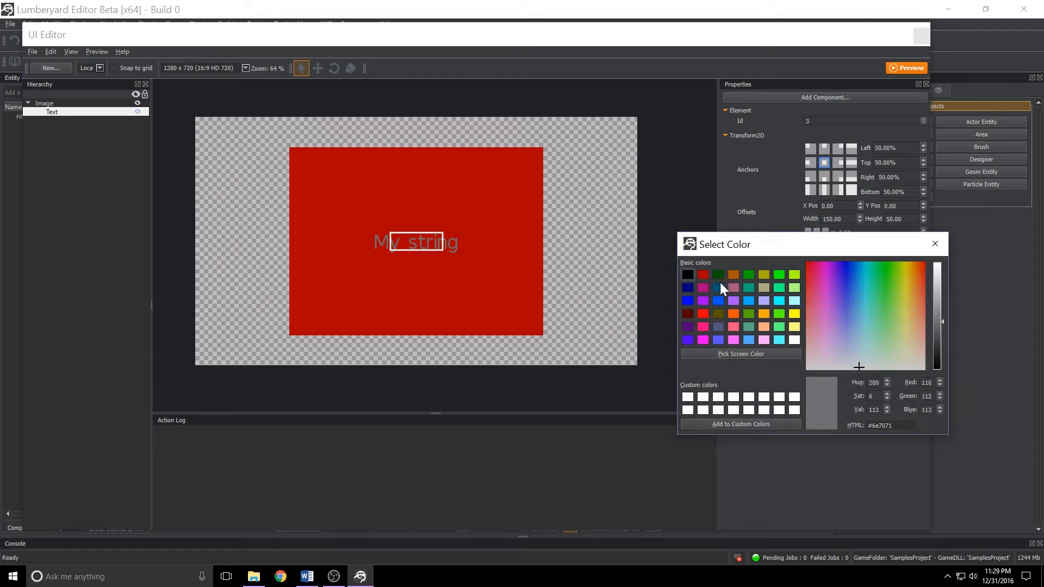
click(794, 340)
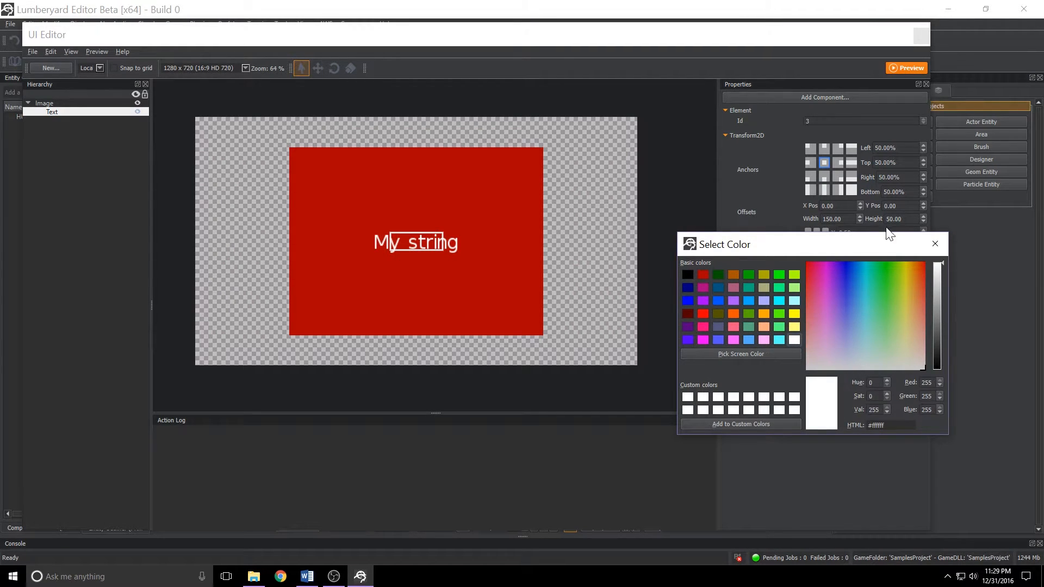
click(935, 244)
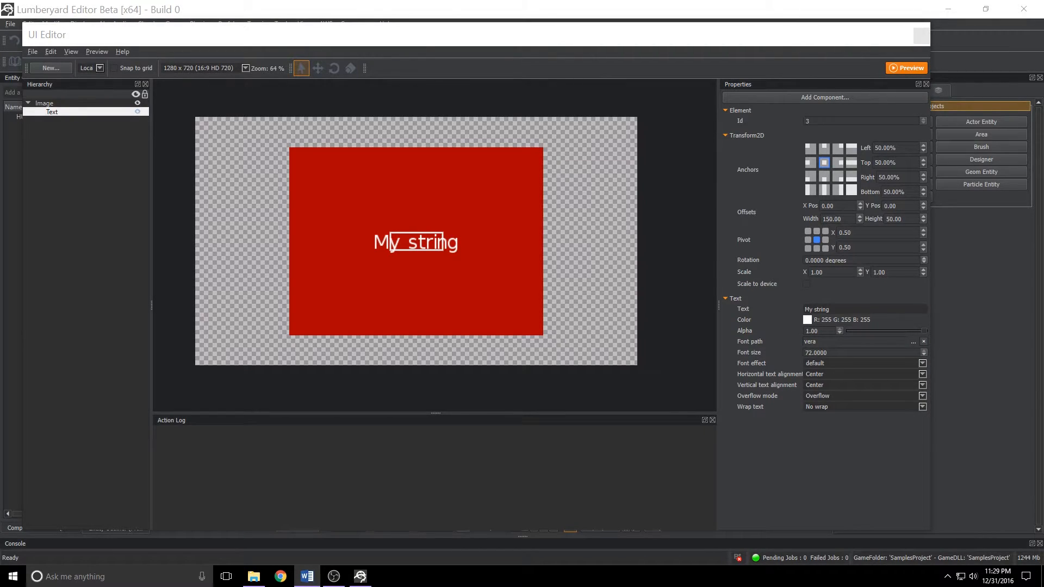
drag(834, 309, 802, 309)
text(10)
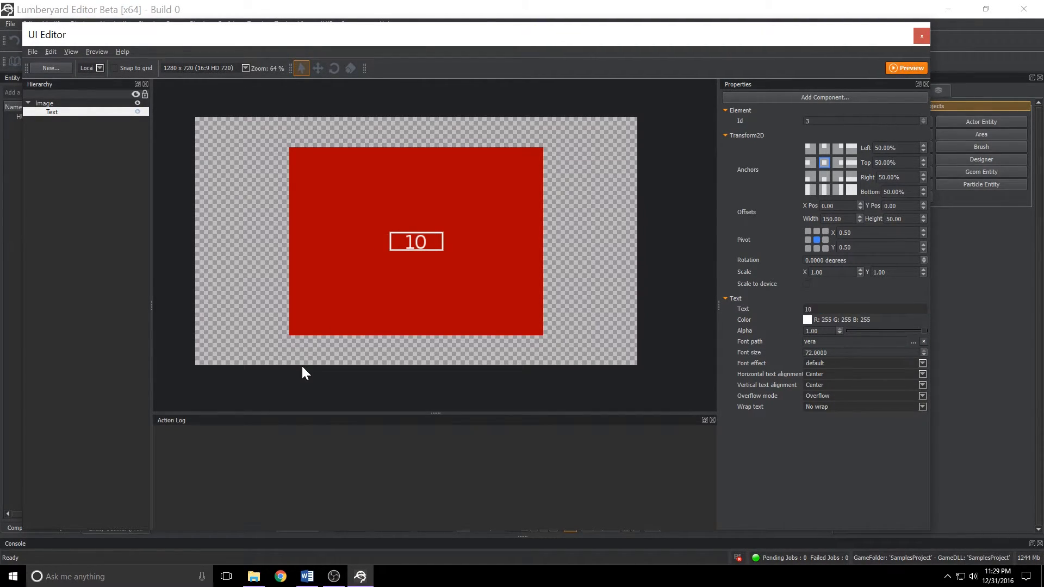
Step: Enable render to texture for the UI canvas and set its render target to $health_billboard
click(237, 156)
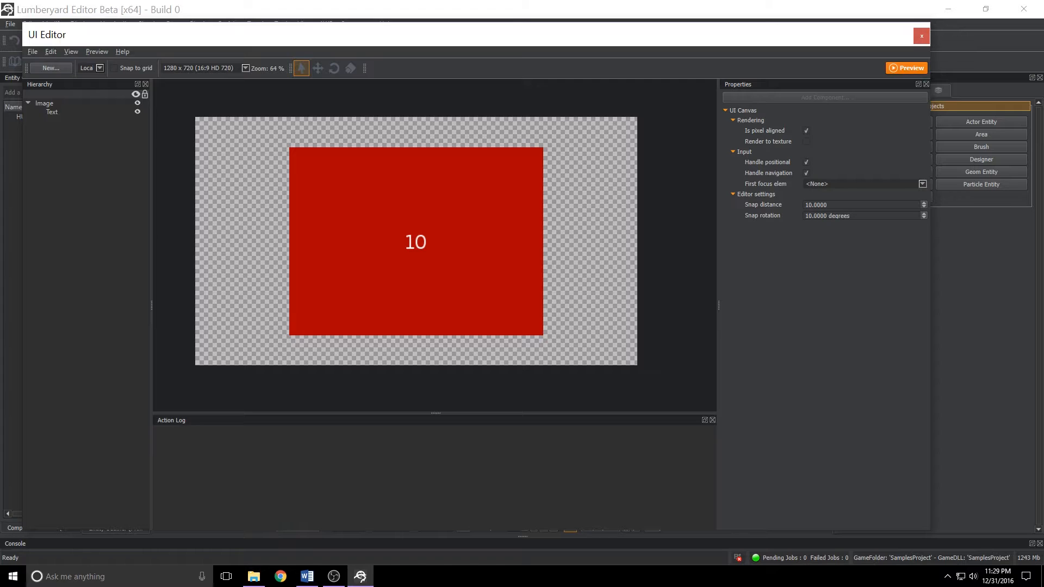
click(806, 141)
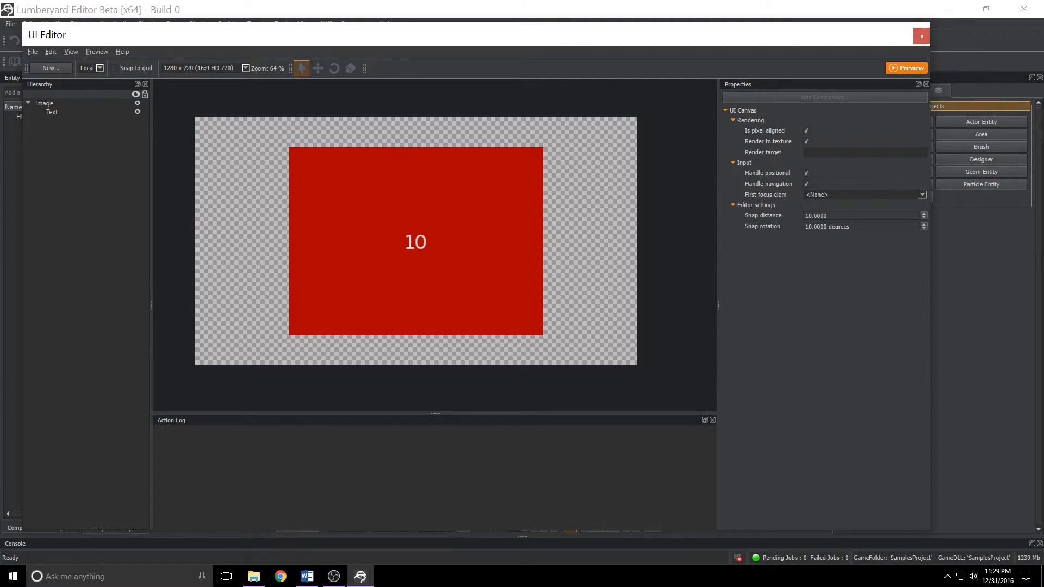
click(822, 152)
key(ctrl+a)
key(shift+Tab)
Step: Save the canvas as health_billboard in the samplesproject UI/Canvases folder and close the UI Editor
click(33, 53)
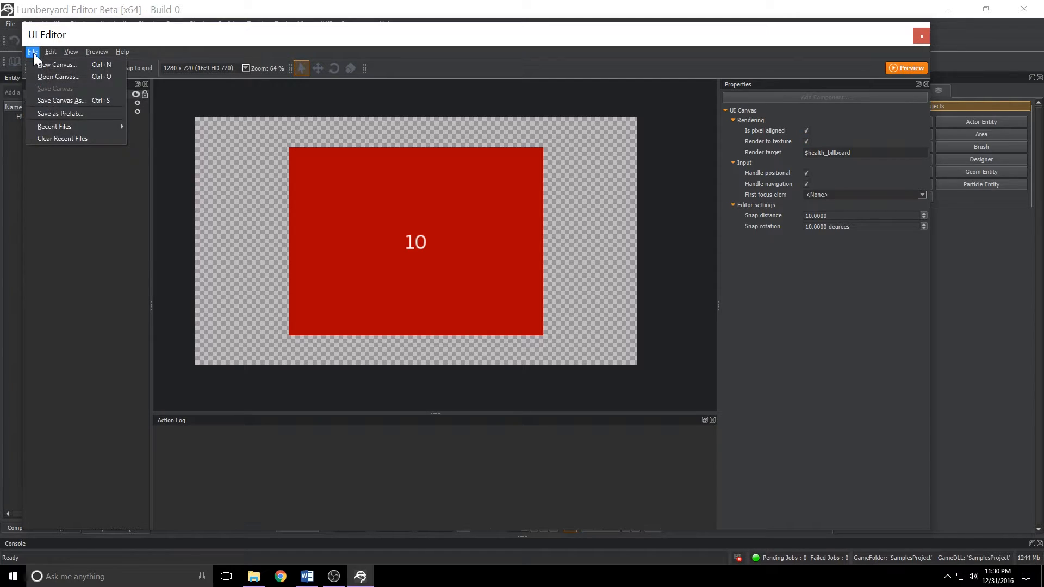
click(53, 99)
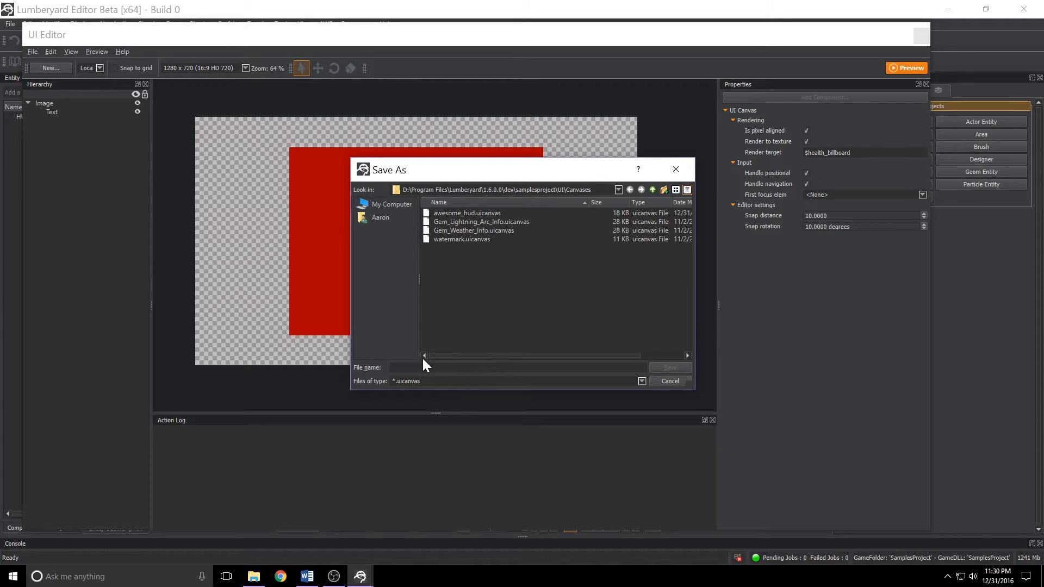
text(health_billboard)
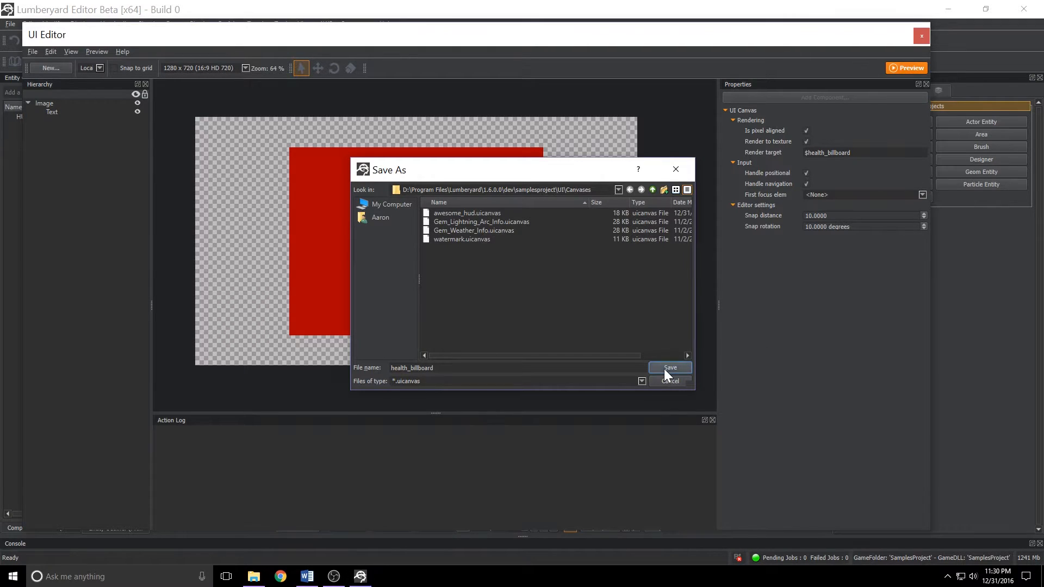
click(664, 368)
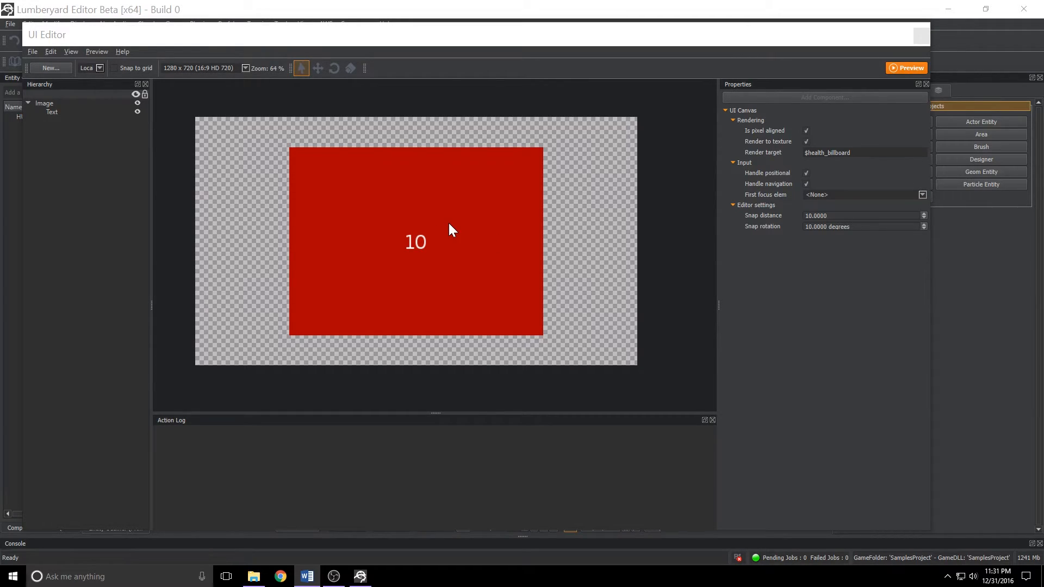
click(919, 35)
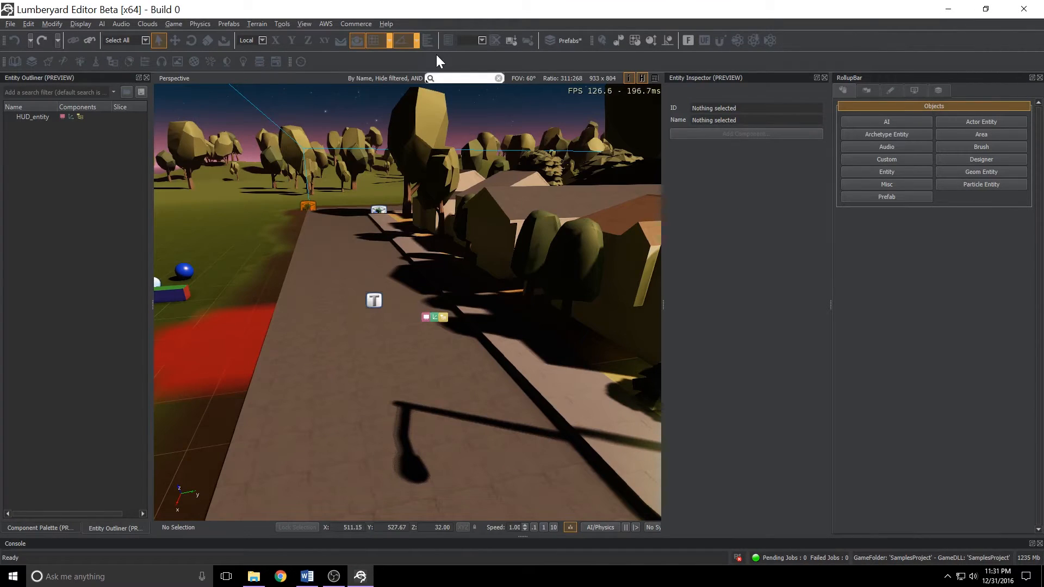
Step: Create a new material named health_billboard in the SamplesProject materials folder with the Material Editor
click(305, 23)
mouse_move(309, 35)
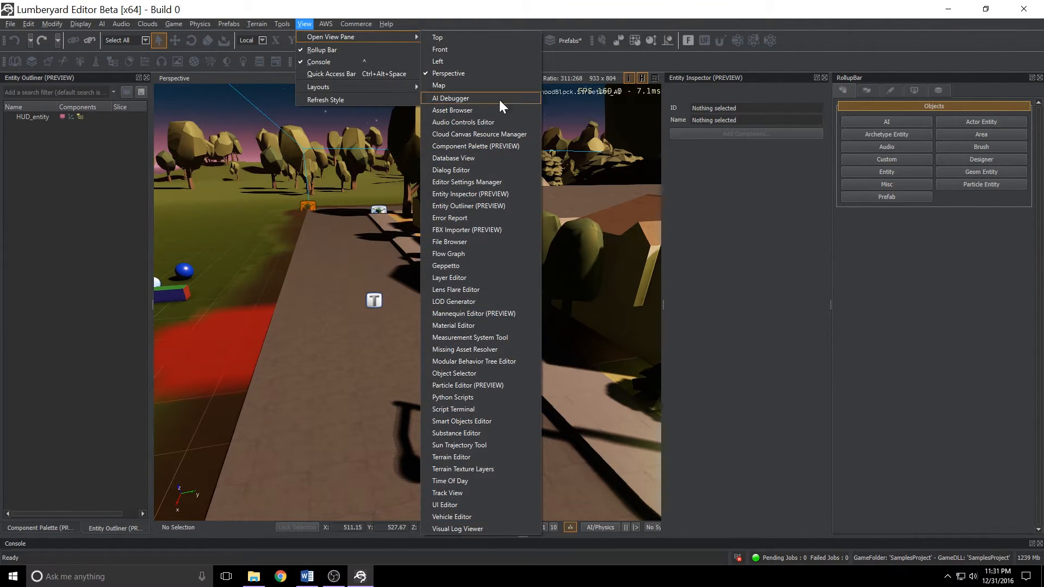
click(462, 320)
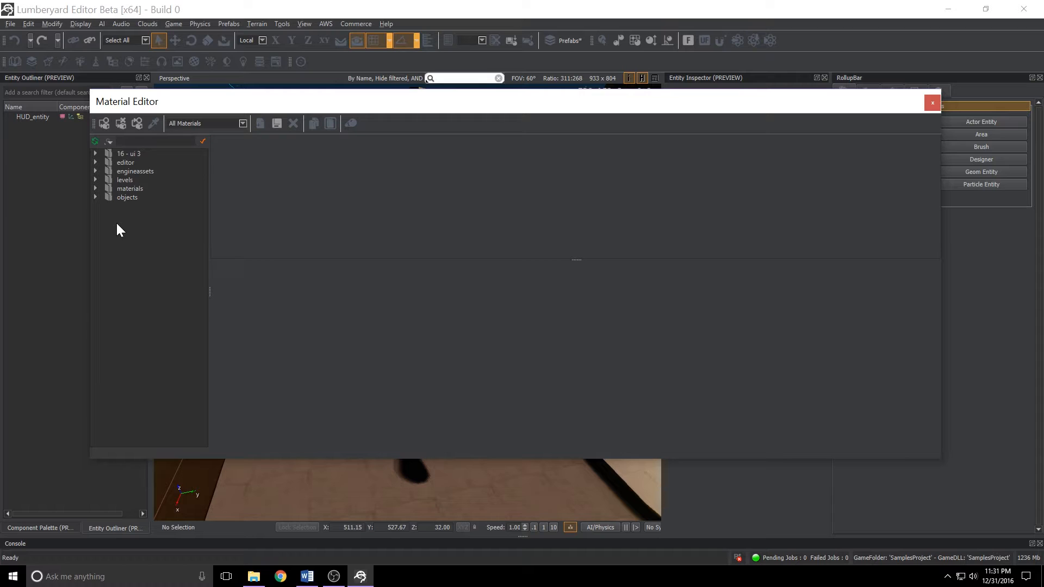
right_click(117, 223)
click(145, 242)
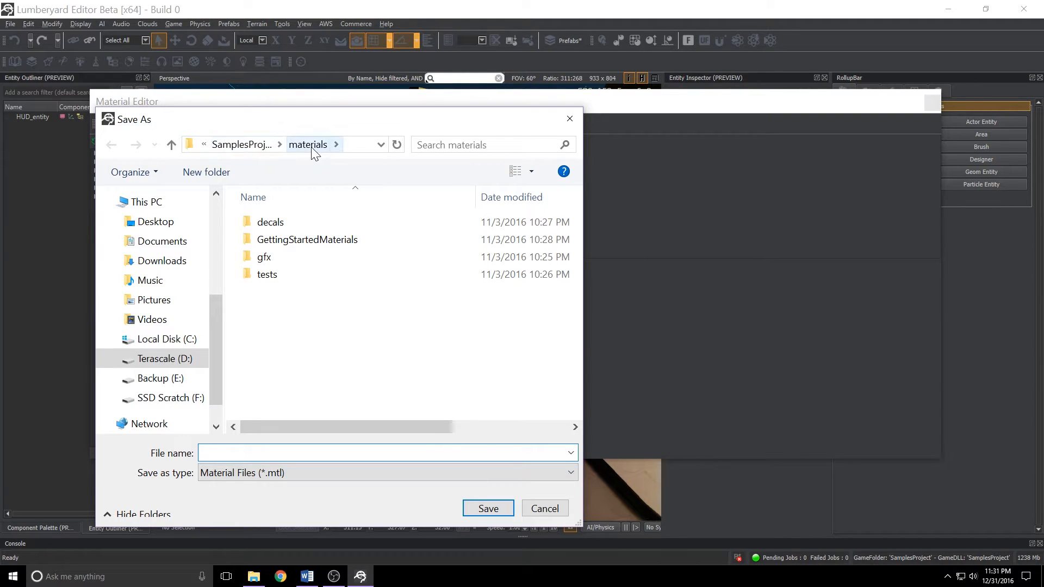
text(health_billboard)
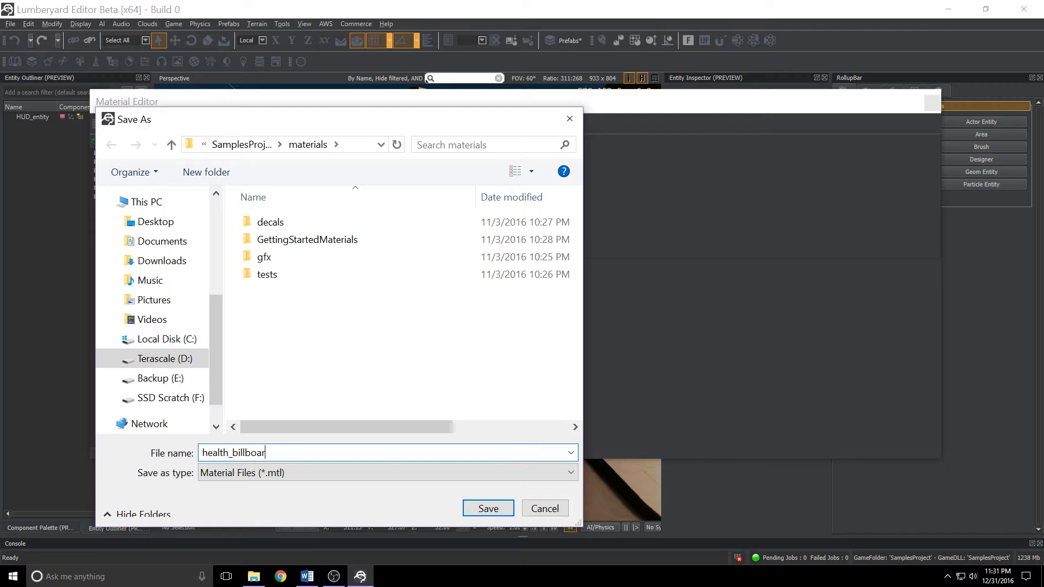
click(481, 507)
key(alt+Tab)
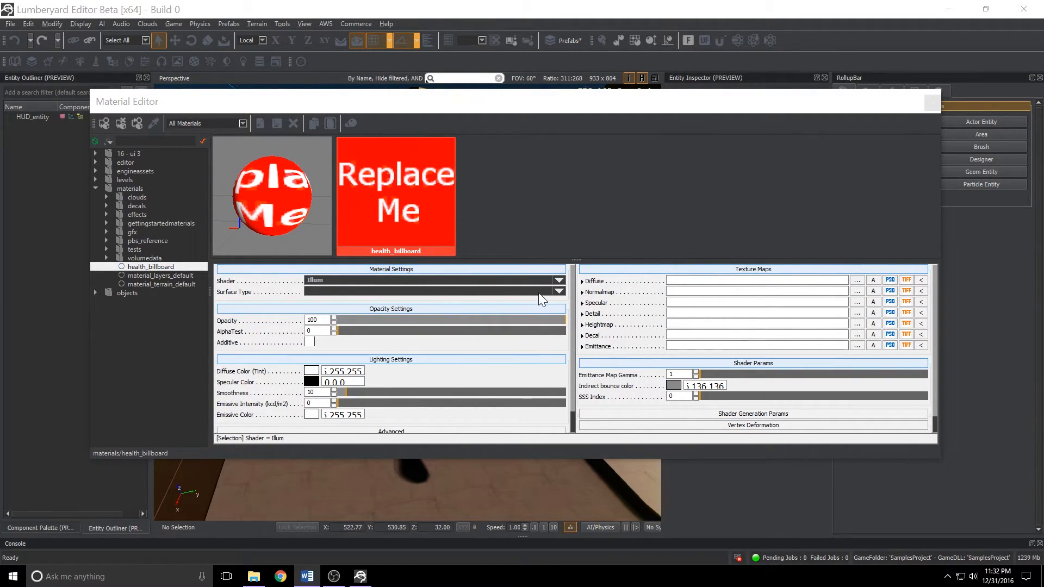
Step: Set the health_billboard material's surface type to invulnerable and its AlphaTest to 2
click(558, 290)
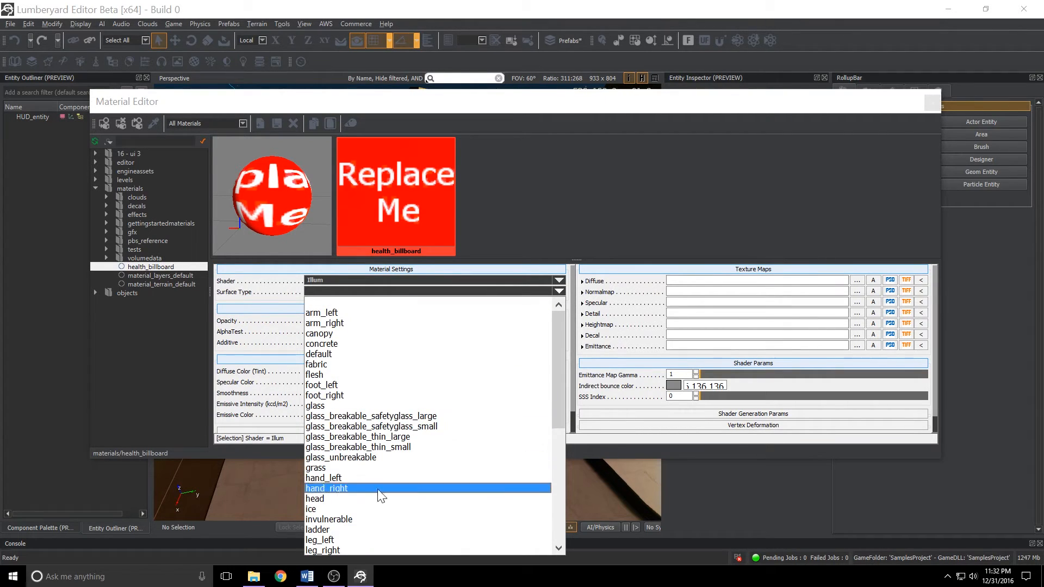
click(357, 519)
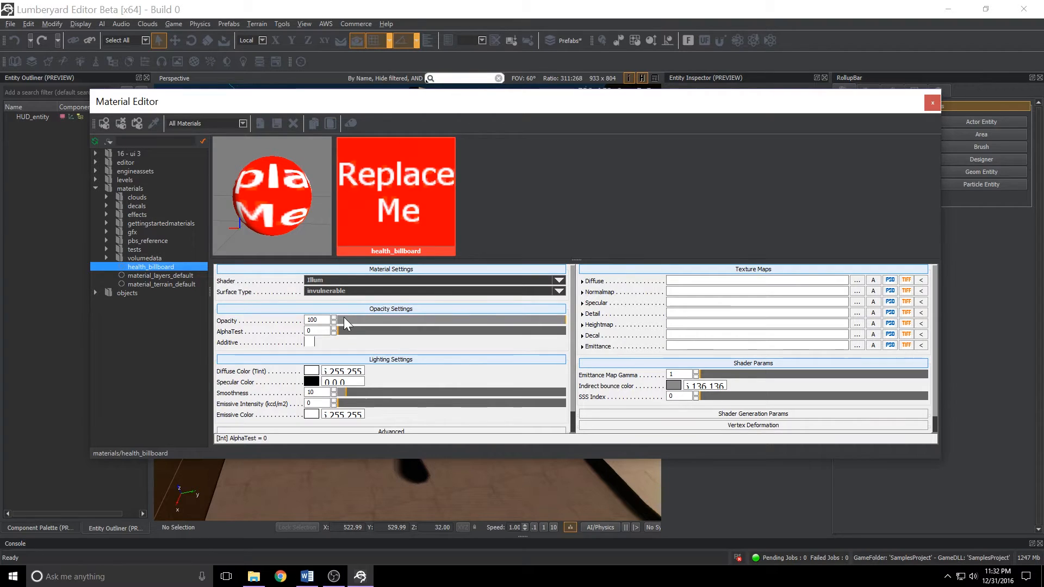
click(333, 328)
click(333, 328)
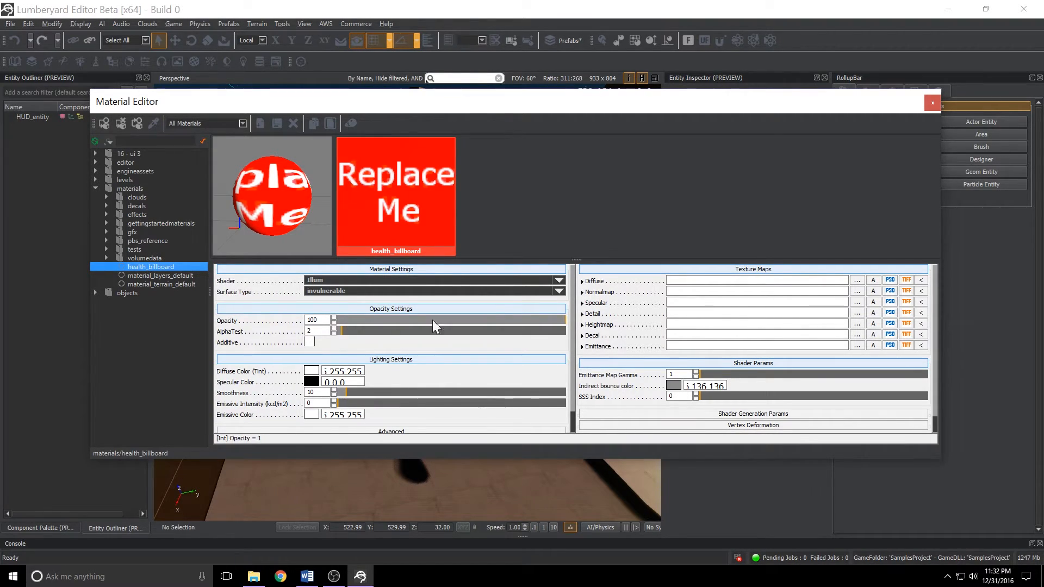
Step: Set the material's Diffuse texture map to $health_billboard and close the Material Editor
click(582, 282)
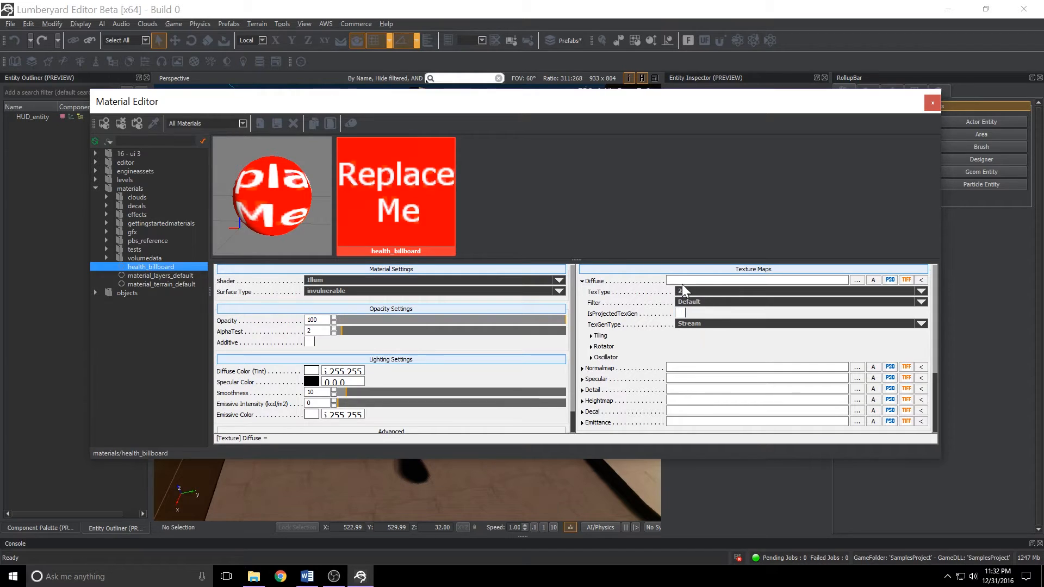
click(670, 281)
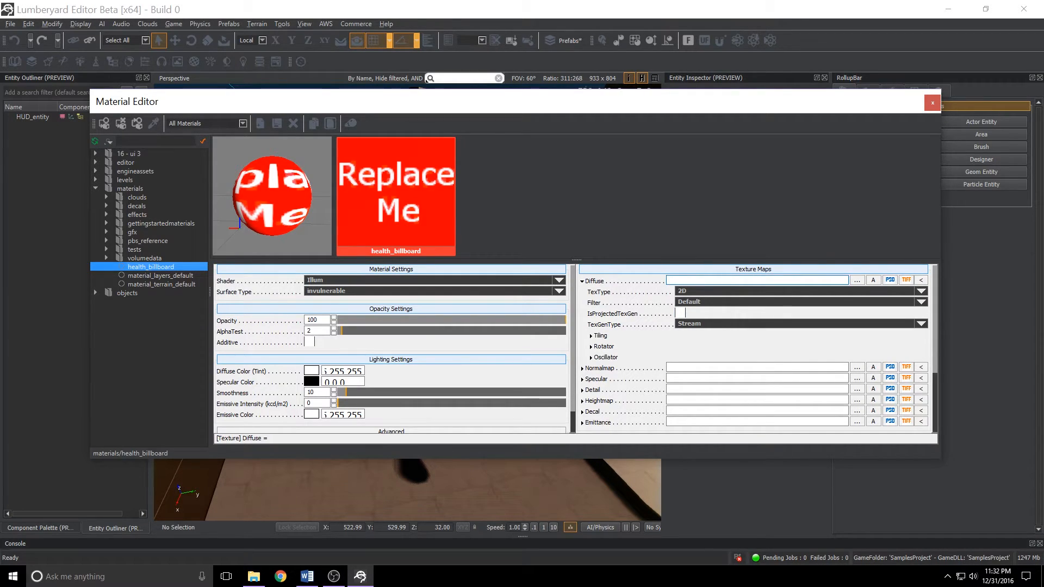
text($health_billboard)
click(504, 194)
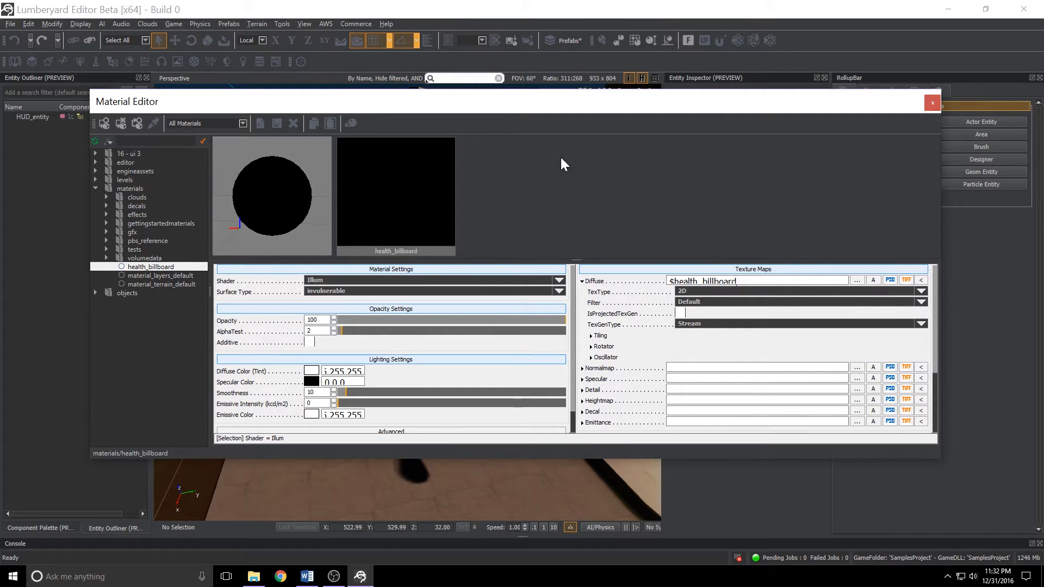
click(929, 104)
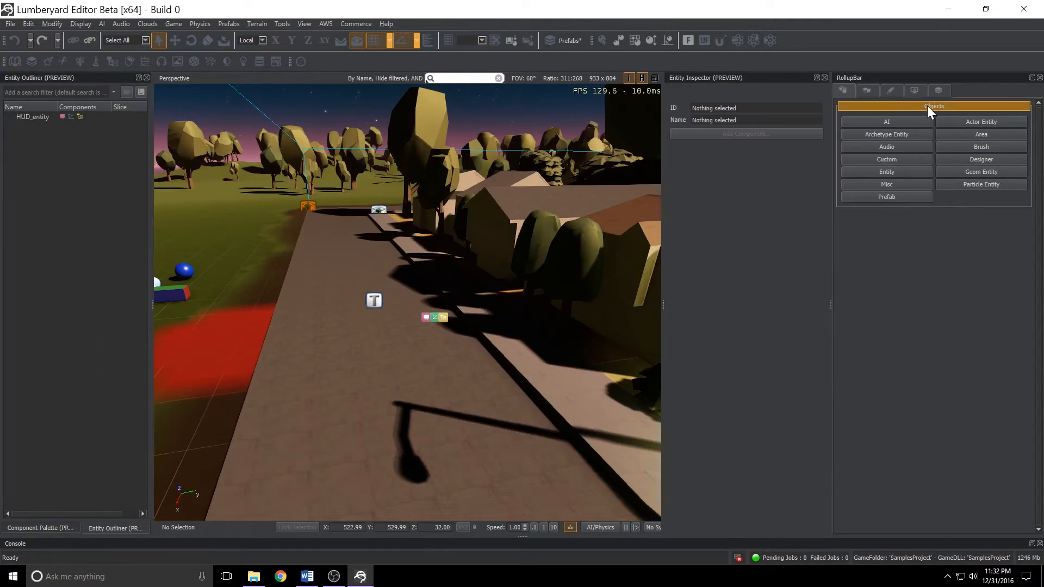
Step: Create a new component entity on the open grass near the trees and name it billboard
click(351, 368)
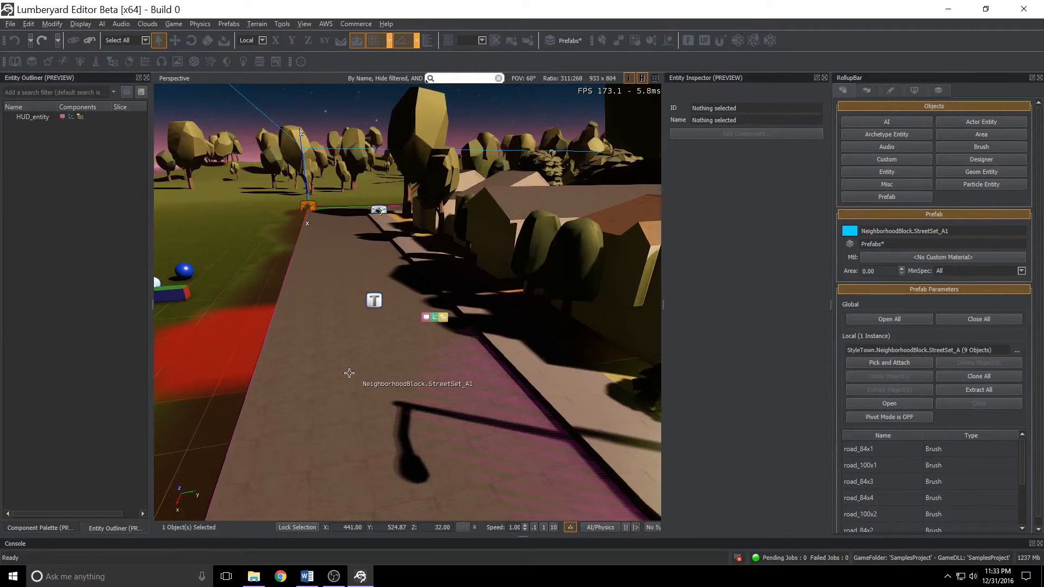
right_drag(376, 364, 427, 315)
key(w)
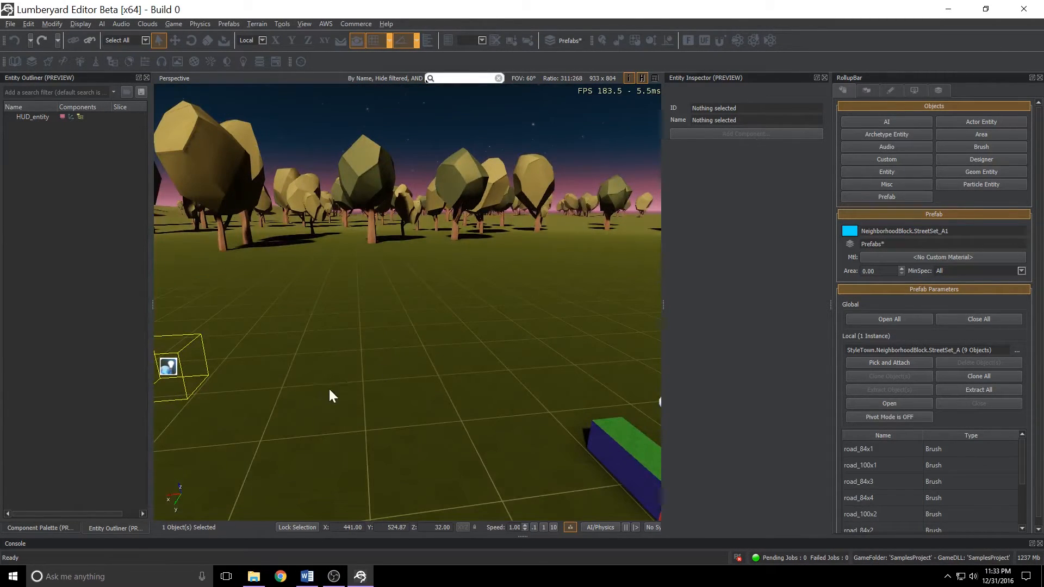
right_click(356, 373)
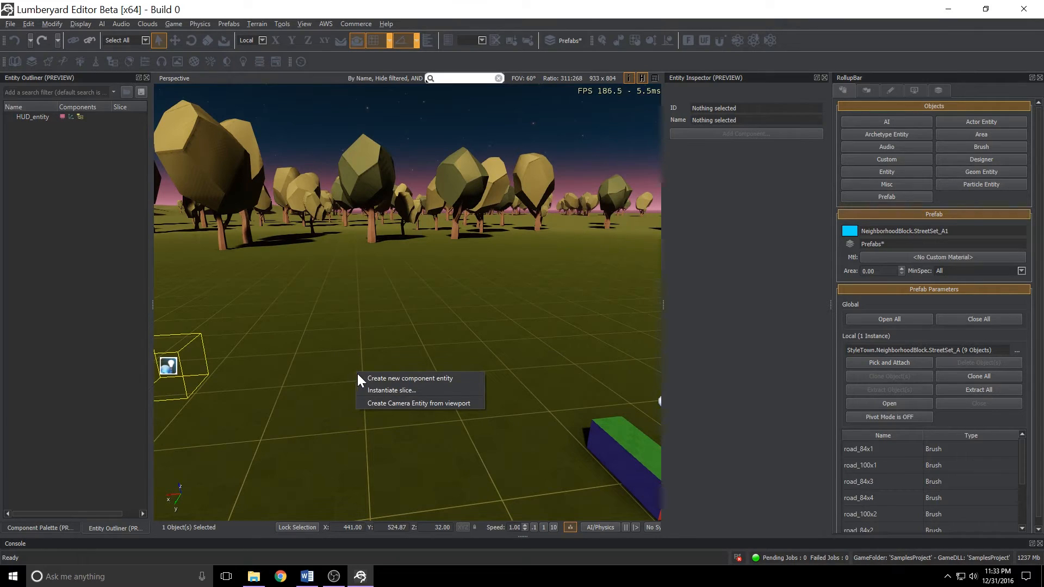
click(400, 378)
click(20, 127)
double_click(739, 120)
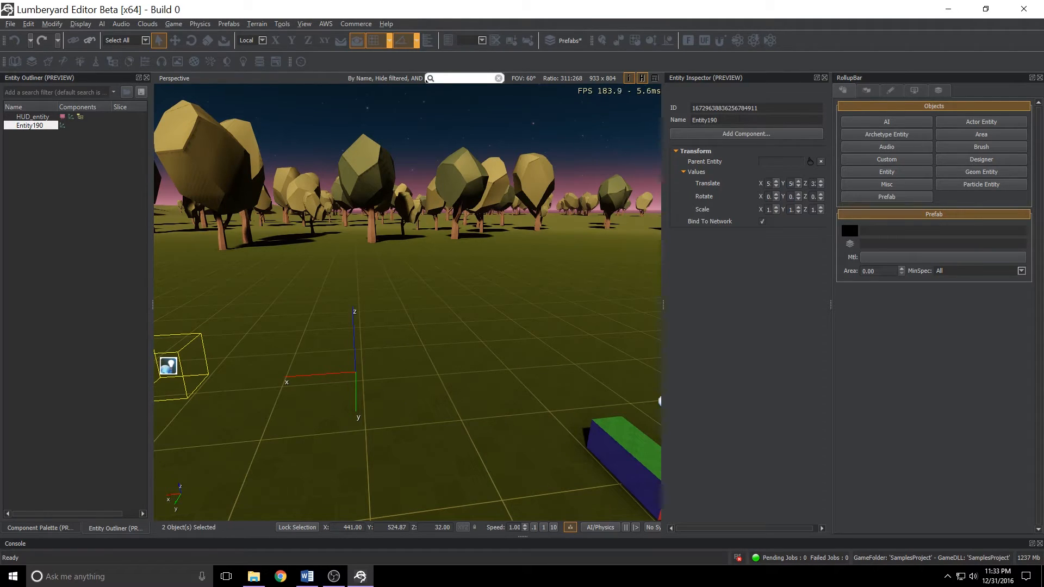
text(billboard)
key(Return)
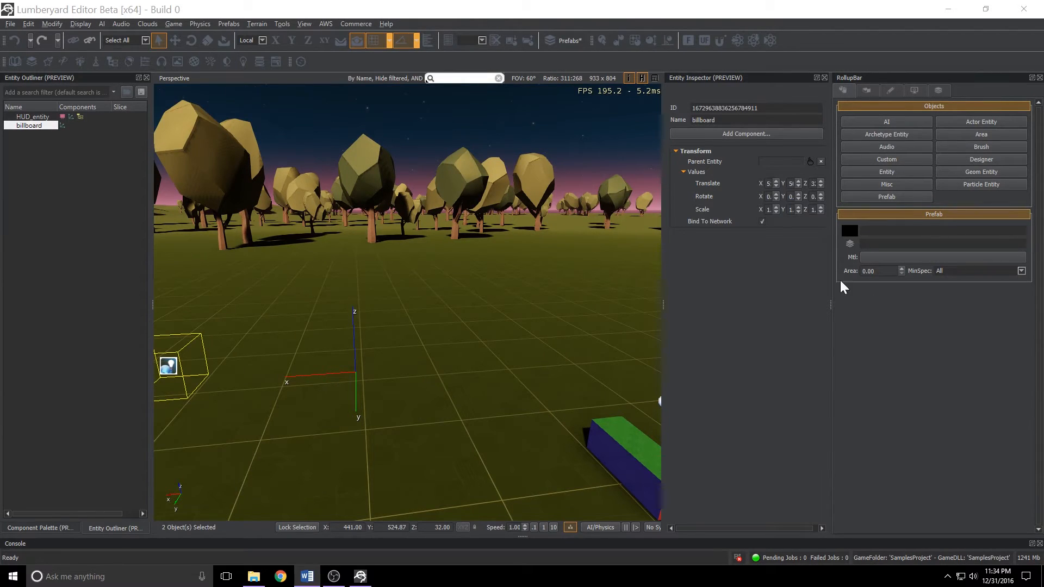
Step: Add a UI Canvas Asset Ref component to the billboard entity, referencing health_billboard.uicanvas with automatic loading enabled
click(735, 133)
mouse_move(725, 188)
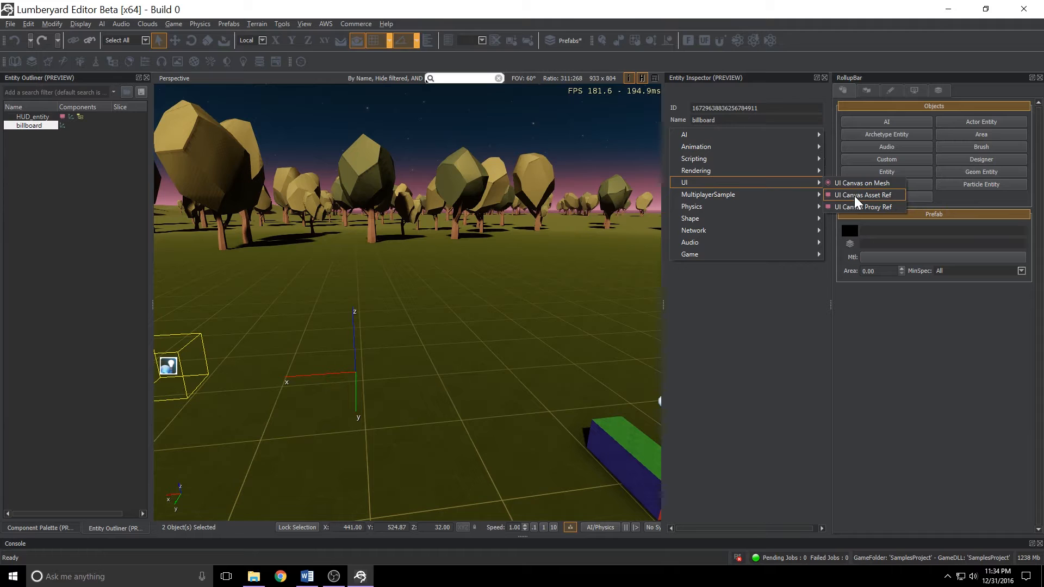
click(855, 195)
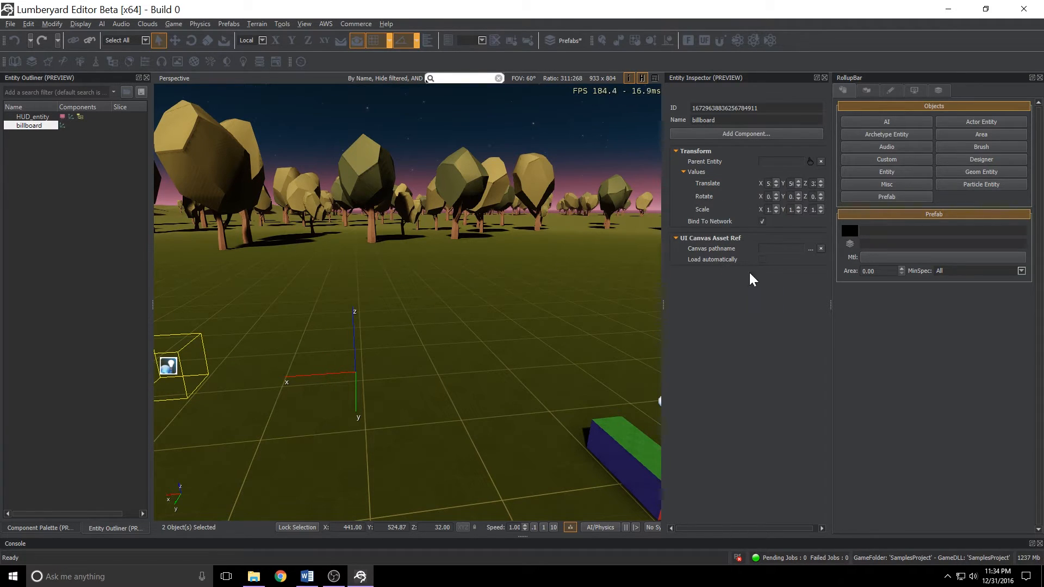
click(810, 248)
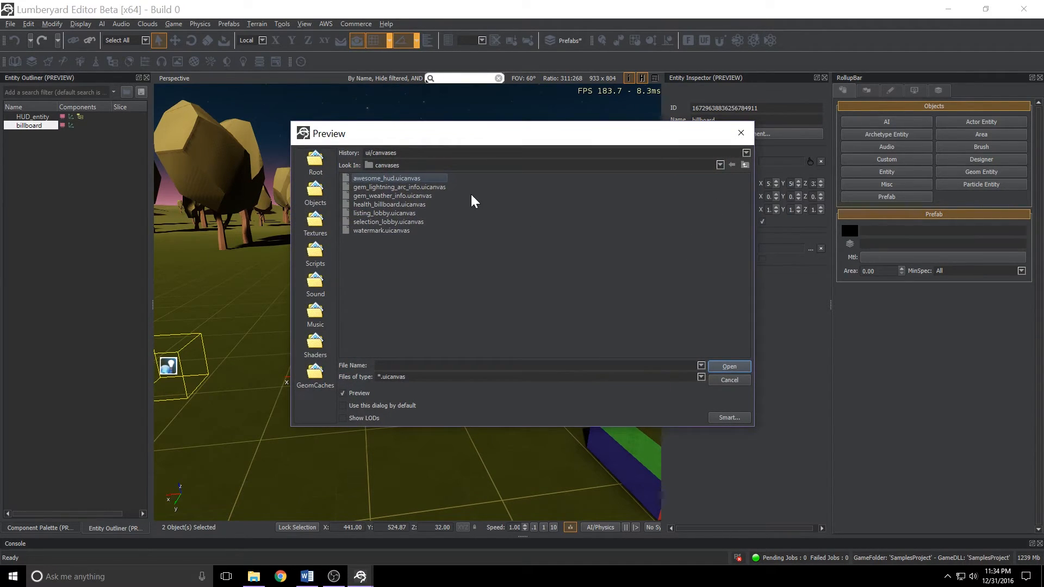
click(377, 204)
click(723, 367)
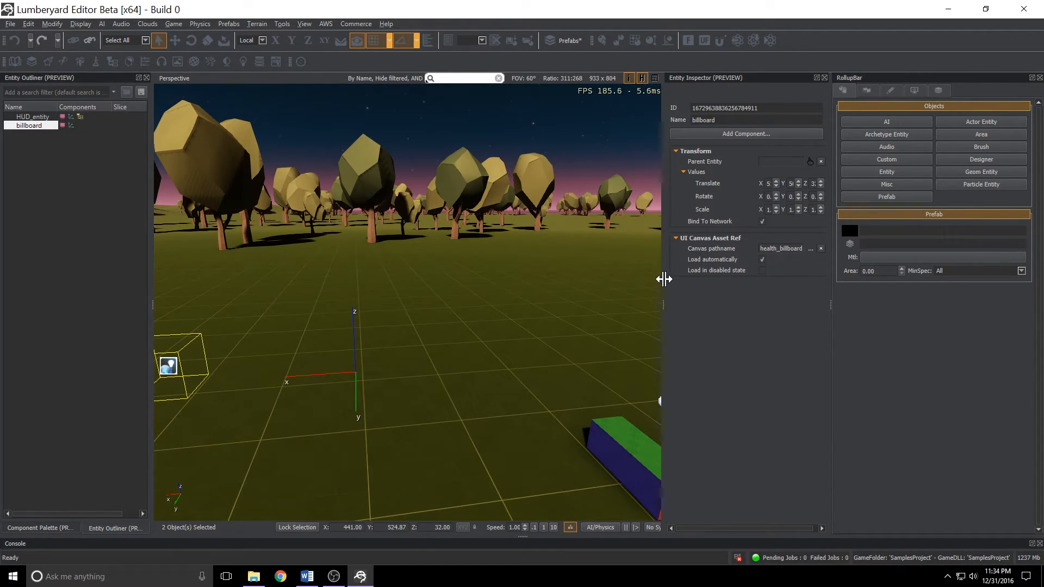
Step: Add a Physics component to the billboard entity and widen the Entity Inspector to reveal its property controls
click(723, 134)
mouse_move(711, 208)
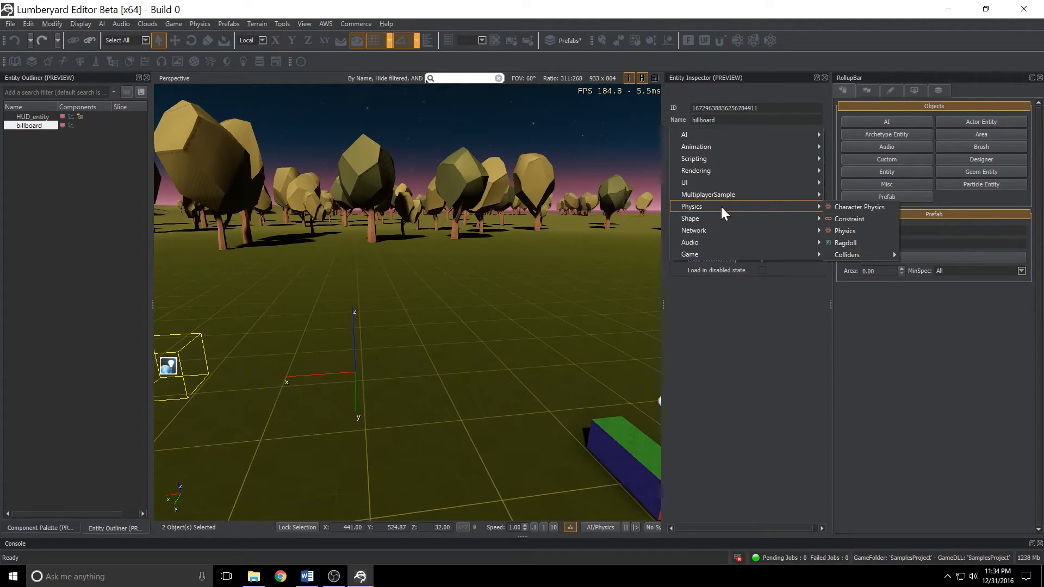
click(847, 230)
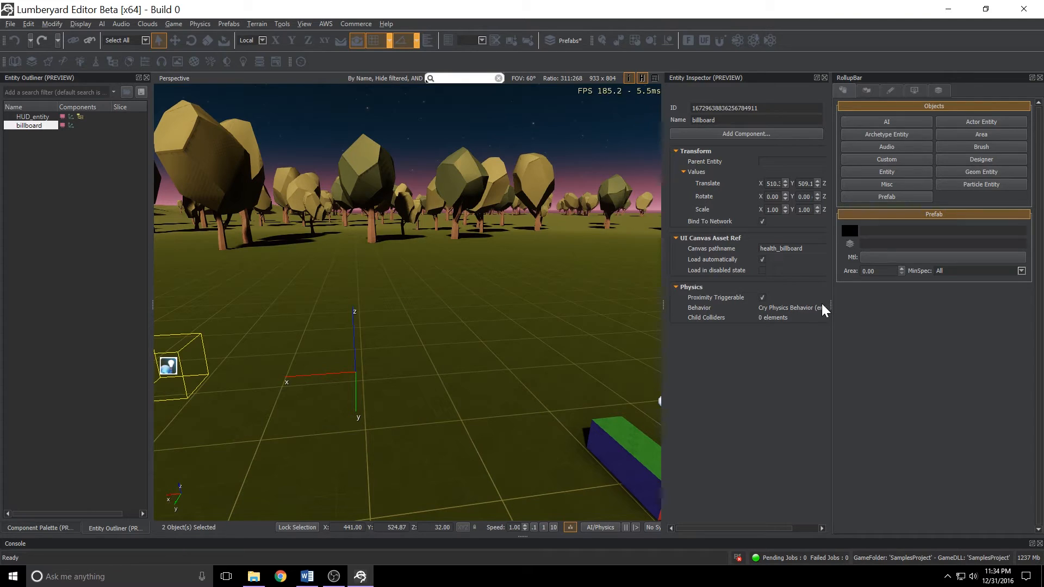
drag(830, 303, 867, 300)
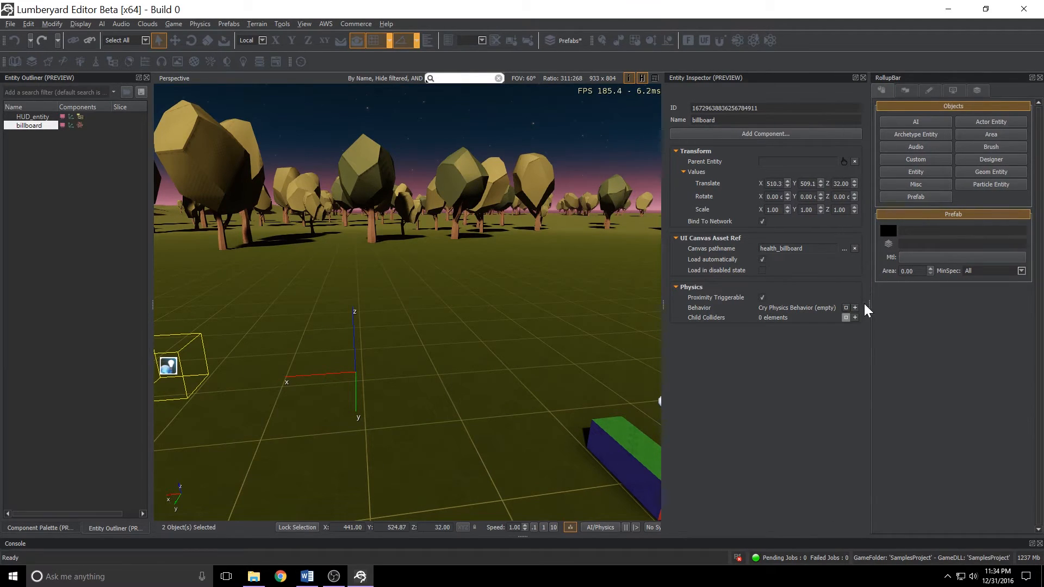
Step: Set the behavior of the billboard's Physics component to Static Body
click(854, 308)
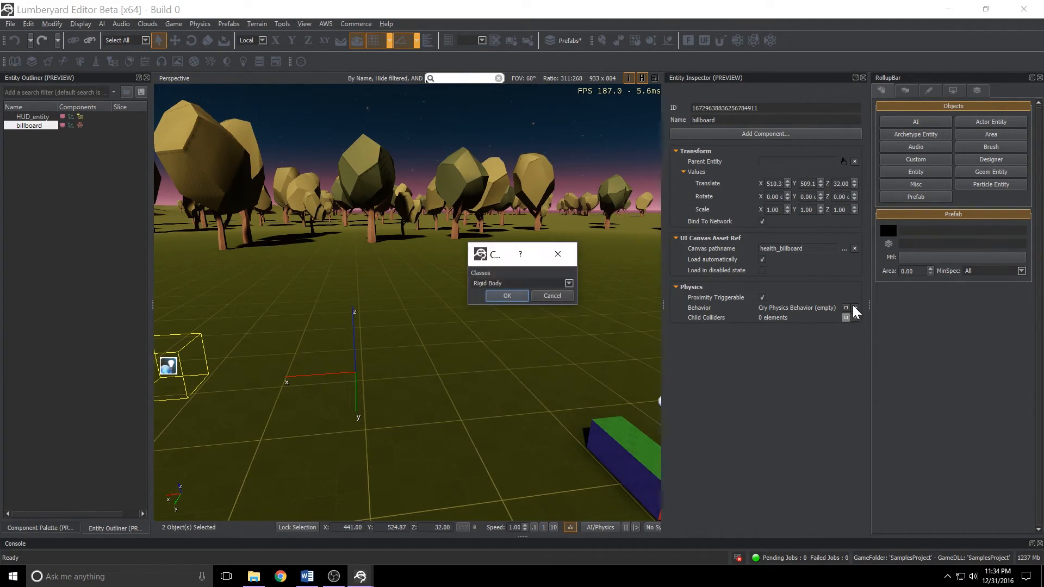
click(569, 284)
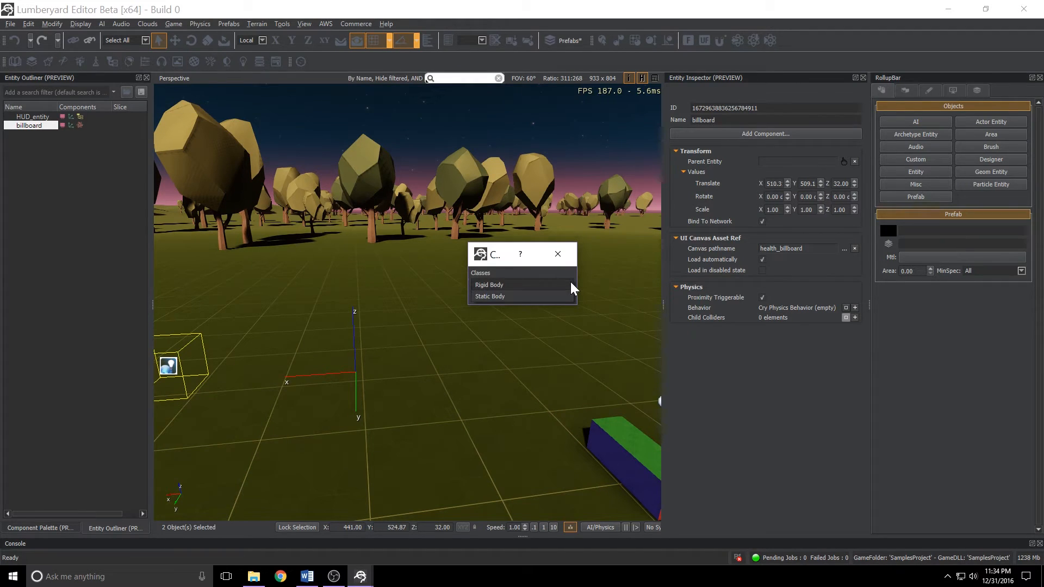
click(510, 296)
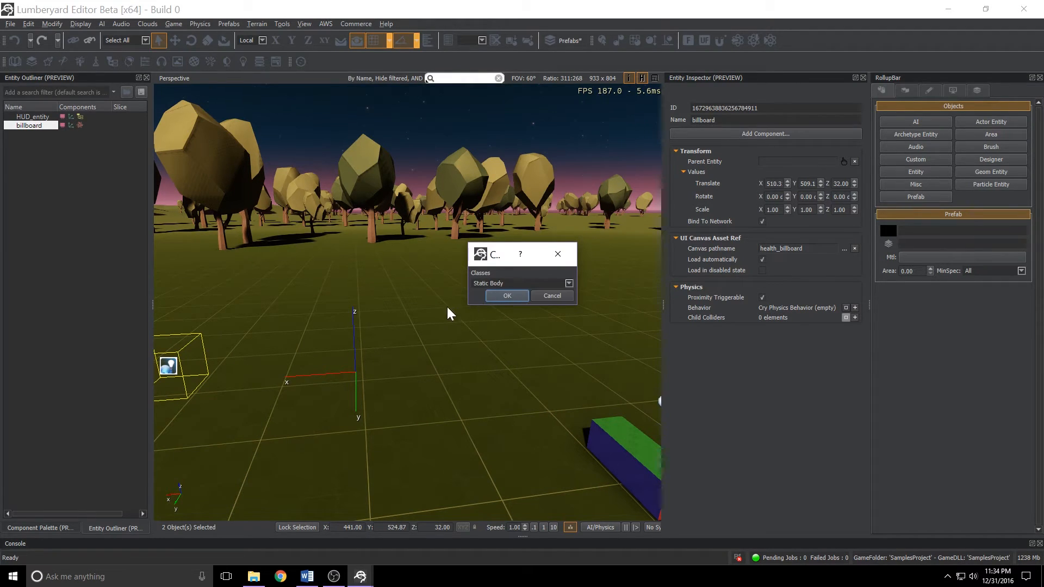
click(500, 297)
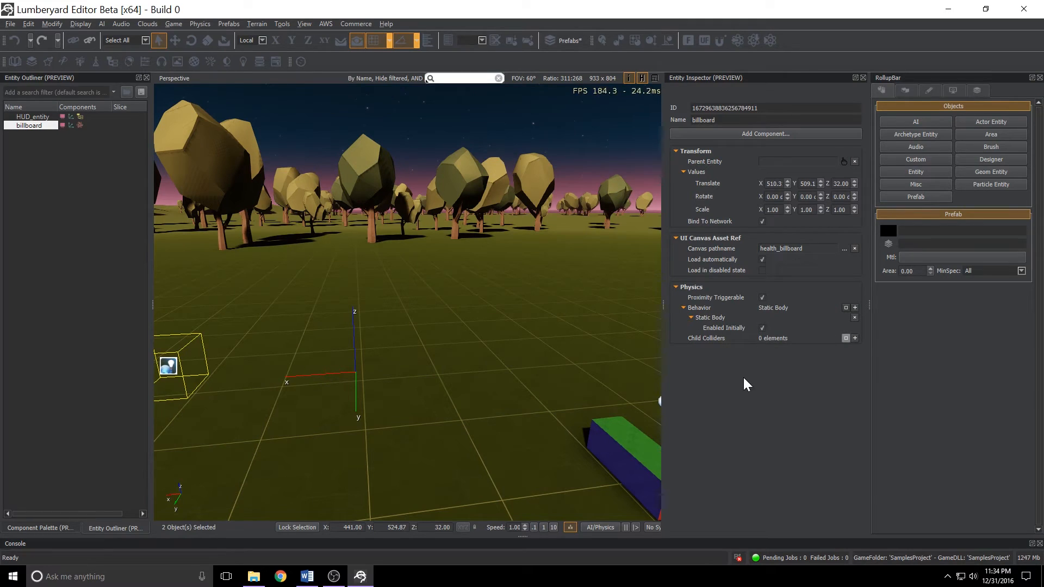
Step: Add Mesh Collider and Static Mesh components to the billboard entity
click(762, 136)
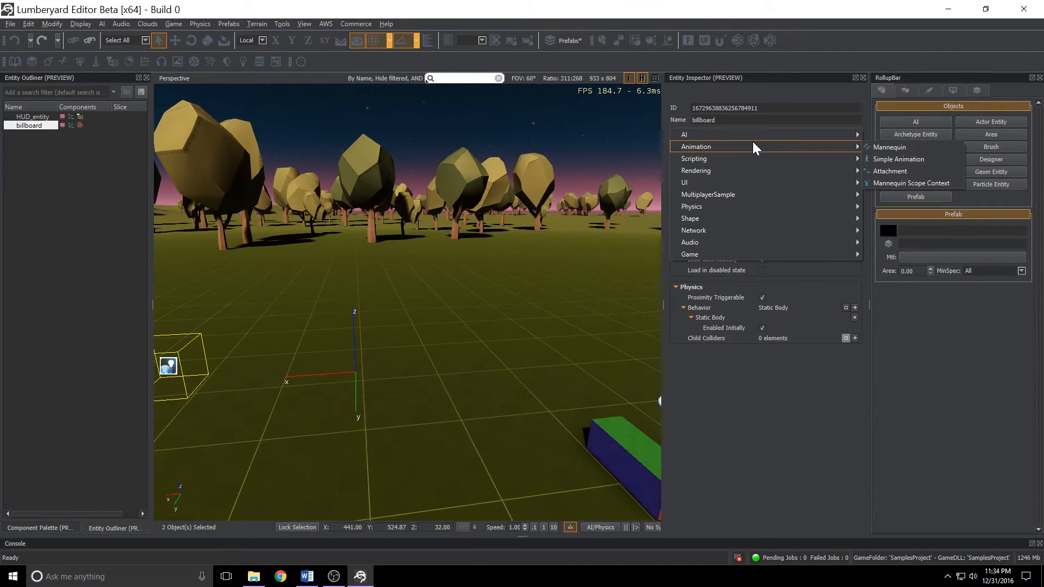
mouse_move(702, 207)
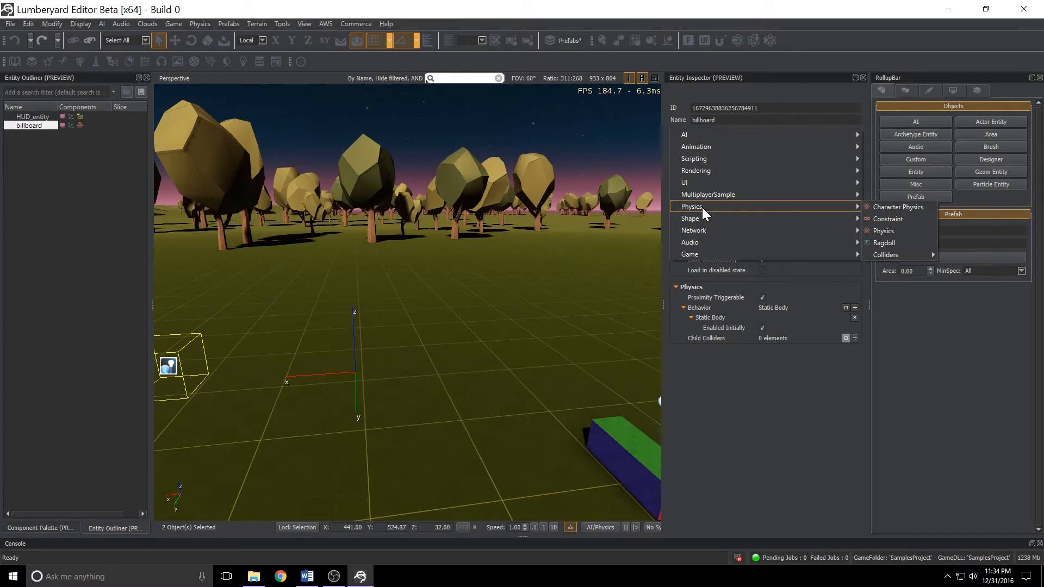
mouse_move(883, 255)
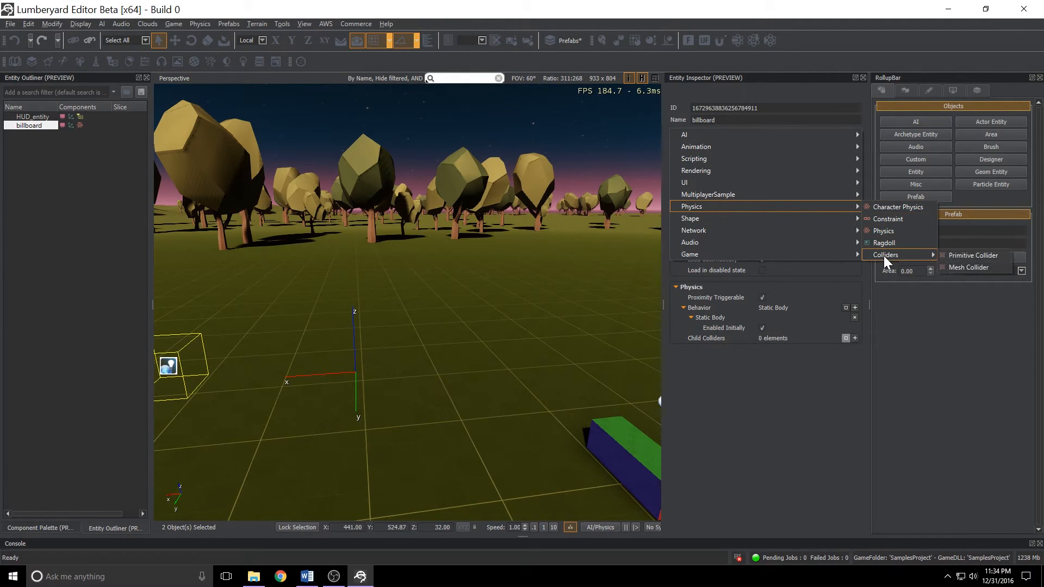
click(953, 266)
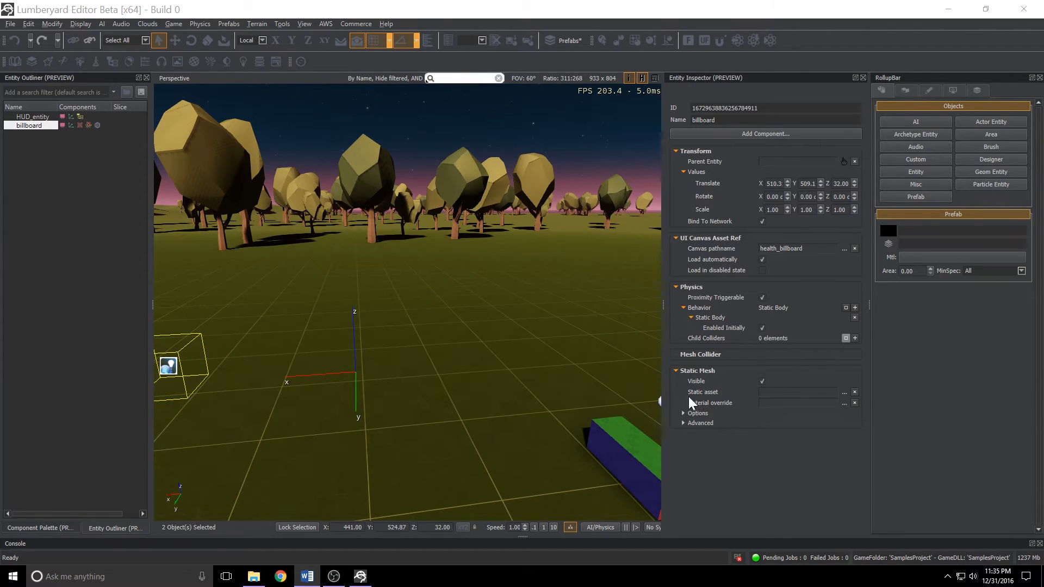
Step: Assign plane_001.cgf from objects/primitives as the Static Mesh component's static asset
click(844, 392)
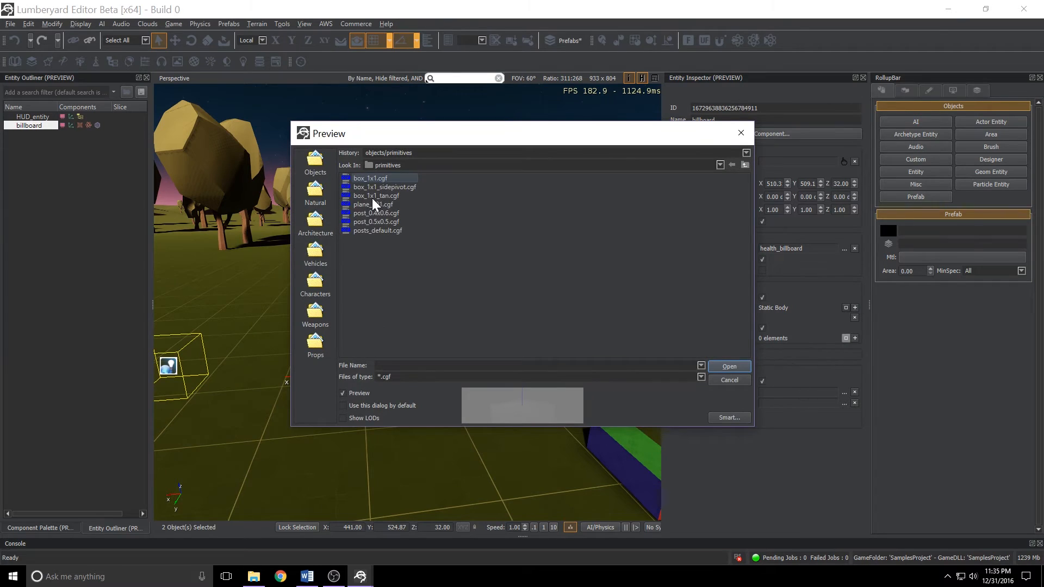
click(355, 205)
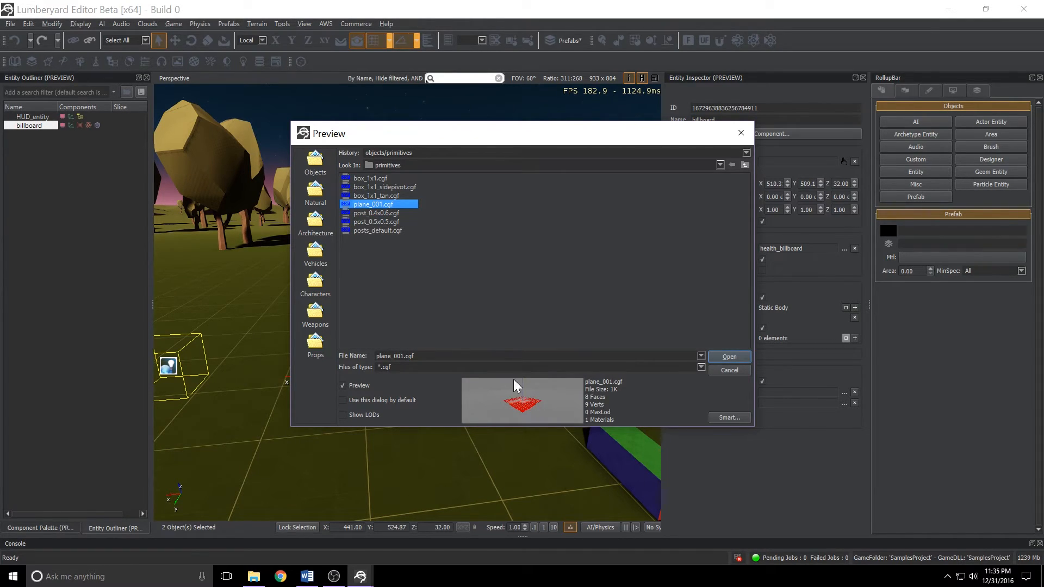
click(724, 360)
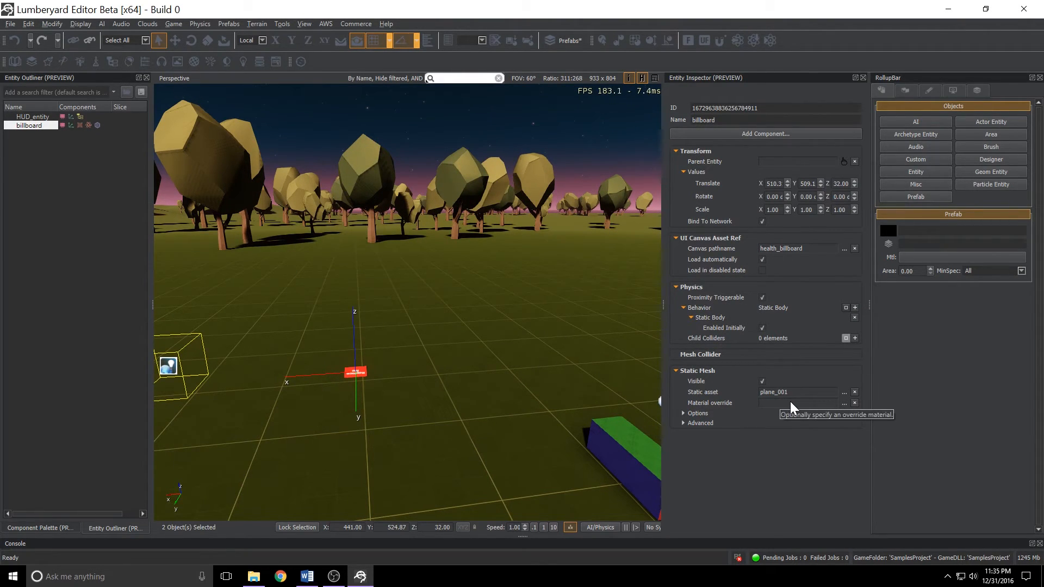
Step: Set the Static Mesh material override to health_billboard.mtl from the materials folder
click(844, 405)
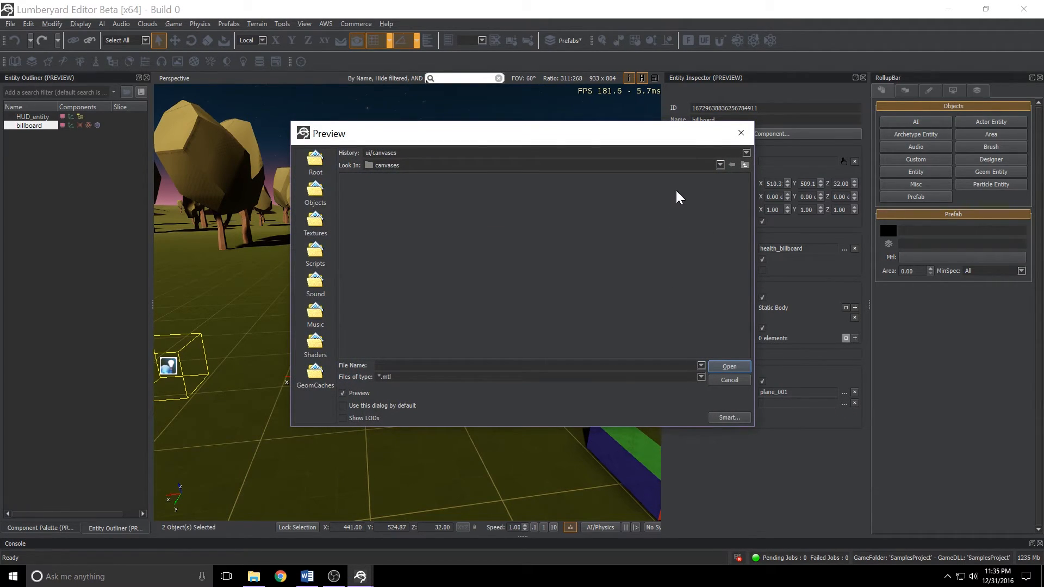
click(745, 165)
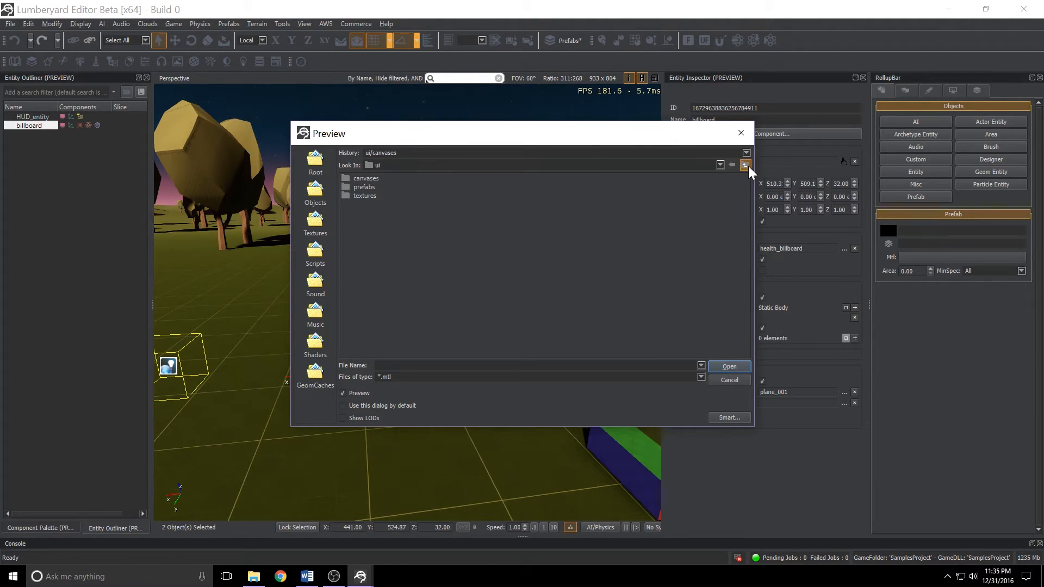
click(746, 166)
double_click(363, 274)
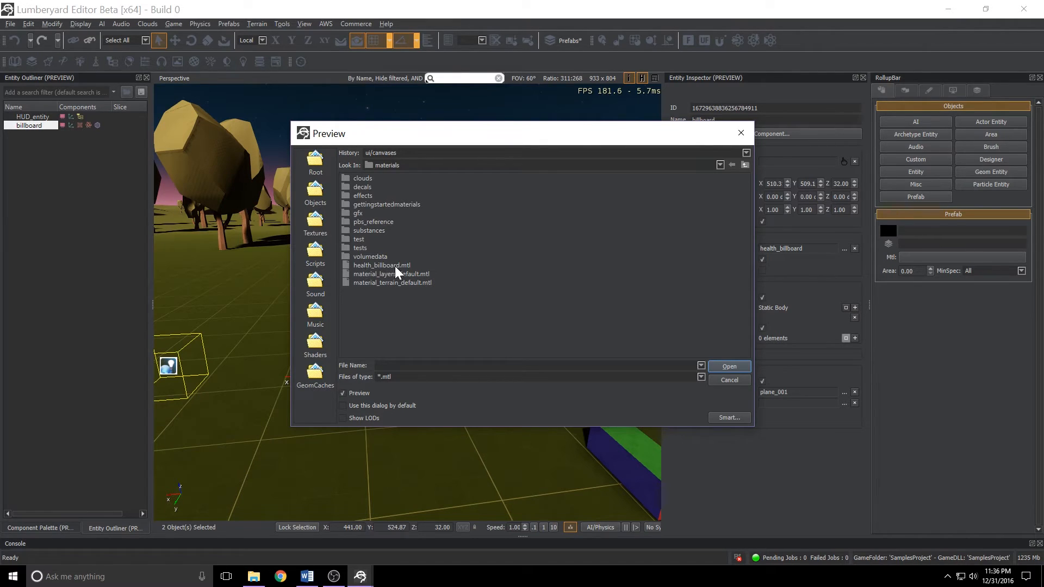
click(378, 266)
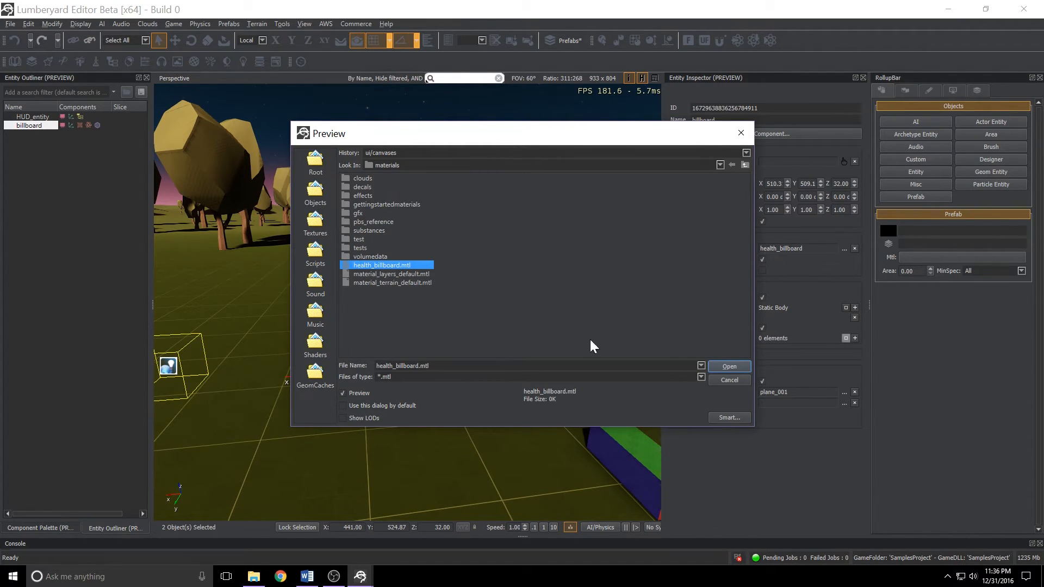
click(723, 368)
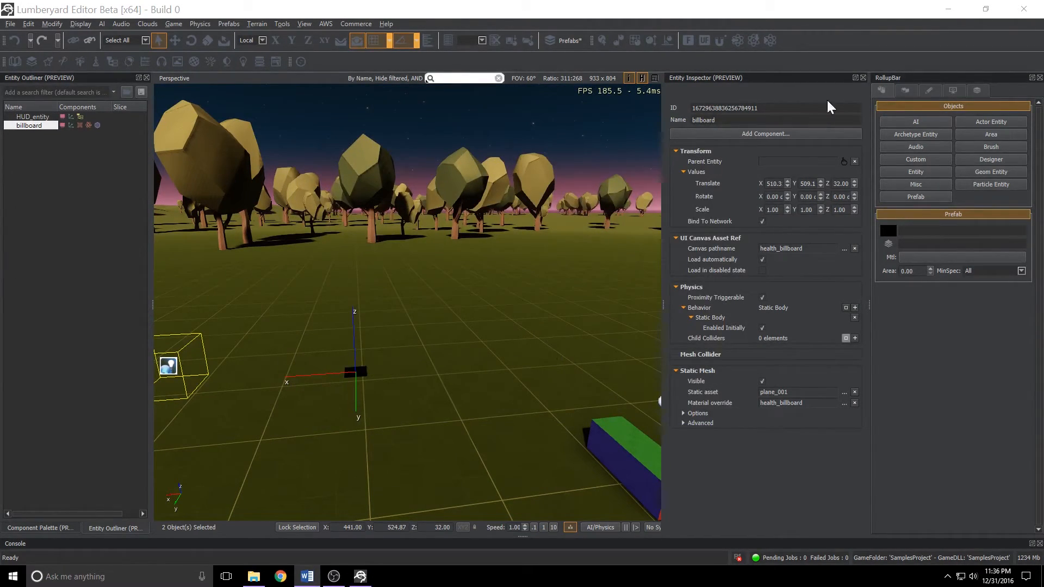
Step: Add a UI Canvas on Mesh component to the billboard entity
click(783, 135)
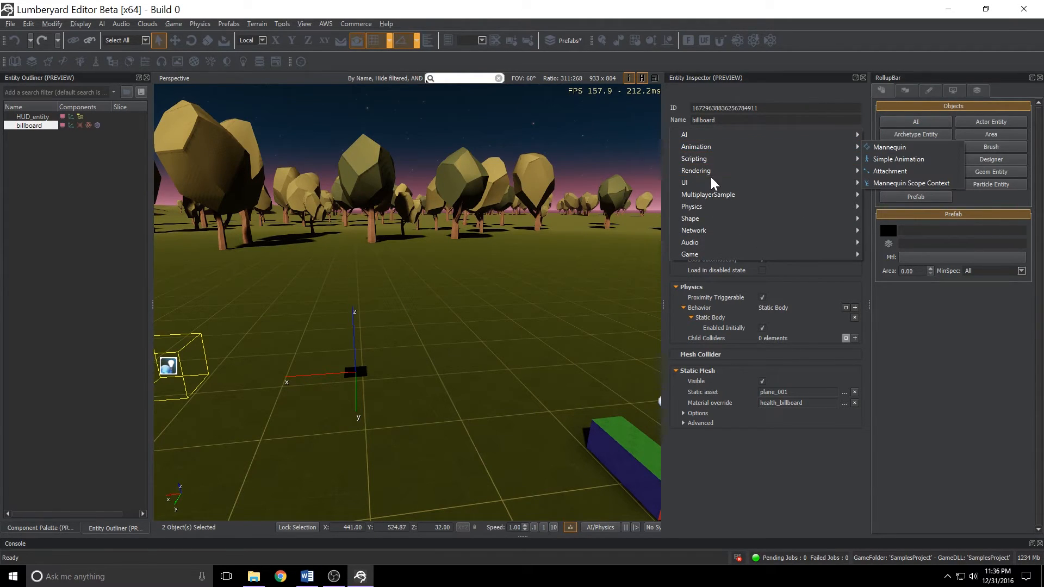
mouse_move(712, 182)
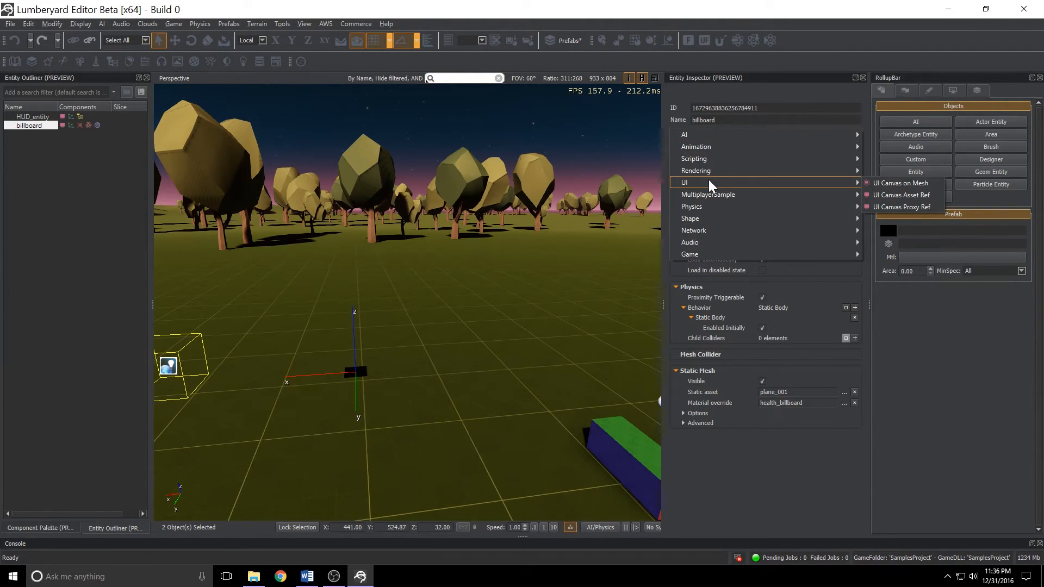
click(902, 183)
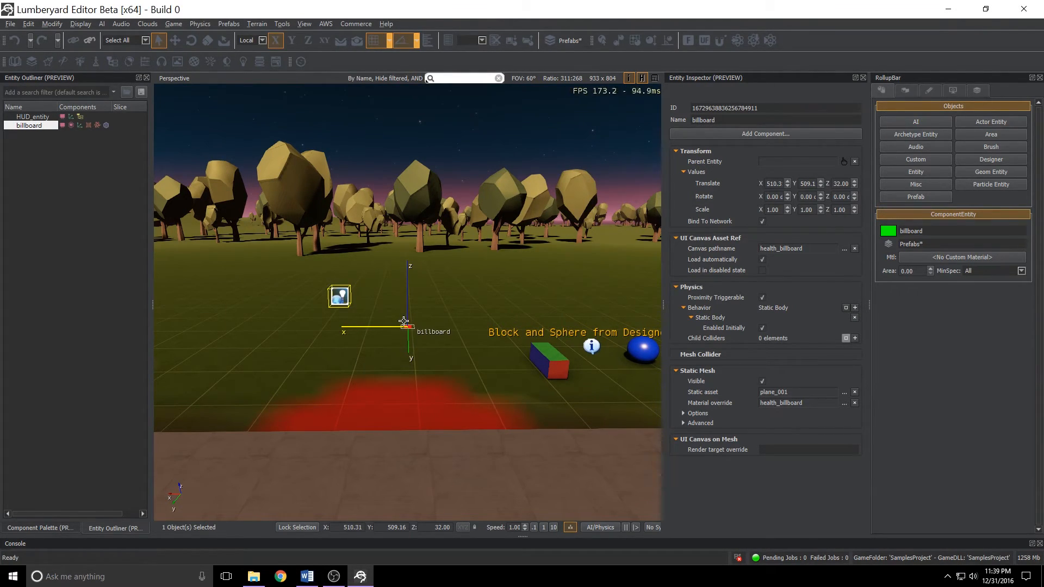
Step: Raise the billboard to a Z position of 39.50 and stand it upright with an X rotation of 270 degrees
key(1)
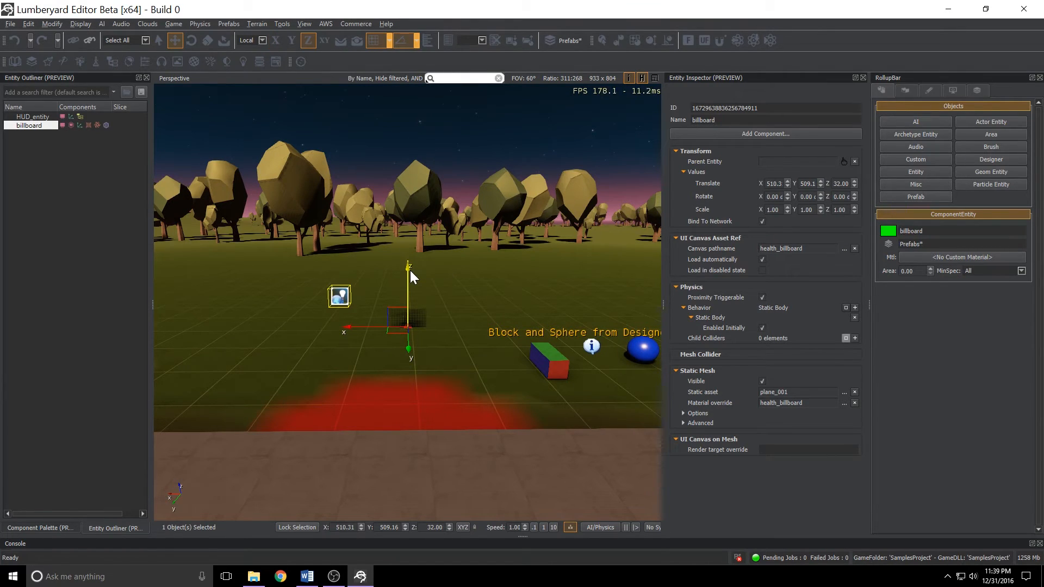
drag(406, 266, 411, 181)
key(2)
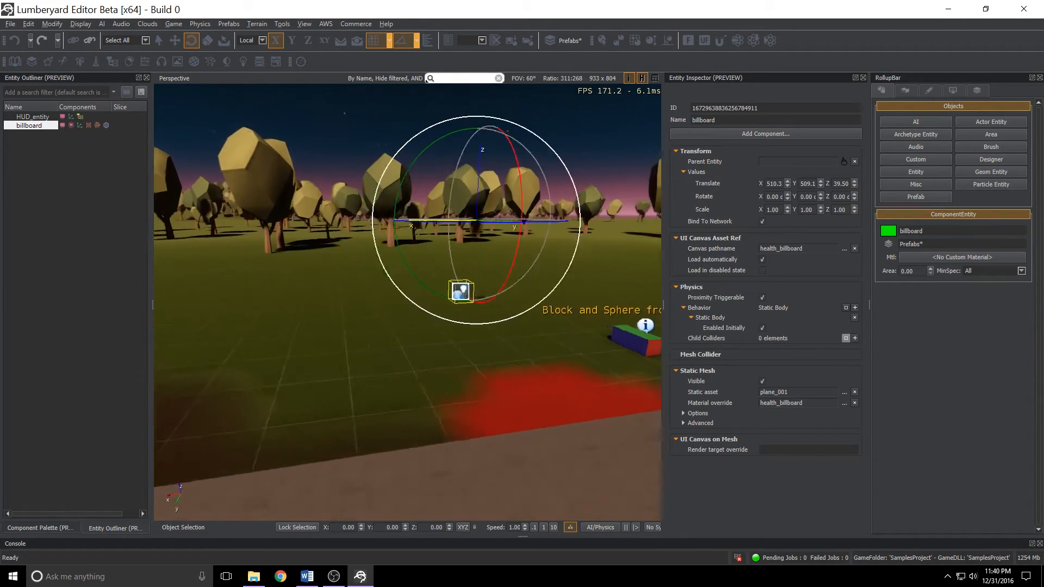
right_drag(378, 187, 419, 180)
drag(377, 187, 372, 237)
Step: Rotate the billboard 180 degrees about its local Z axis so the canvas reads the right way up
key(w)
right_drag(375, 244, 341, 233)
key(w)
key(a)
key(w)
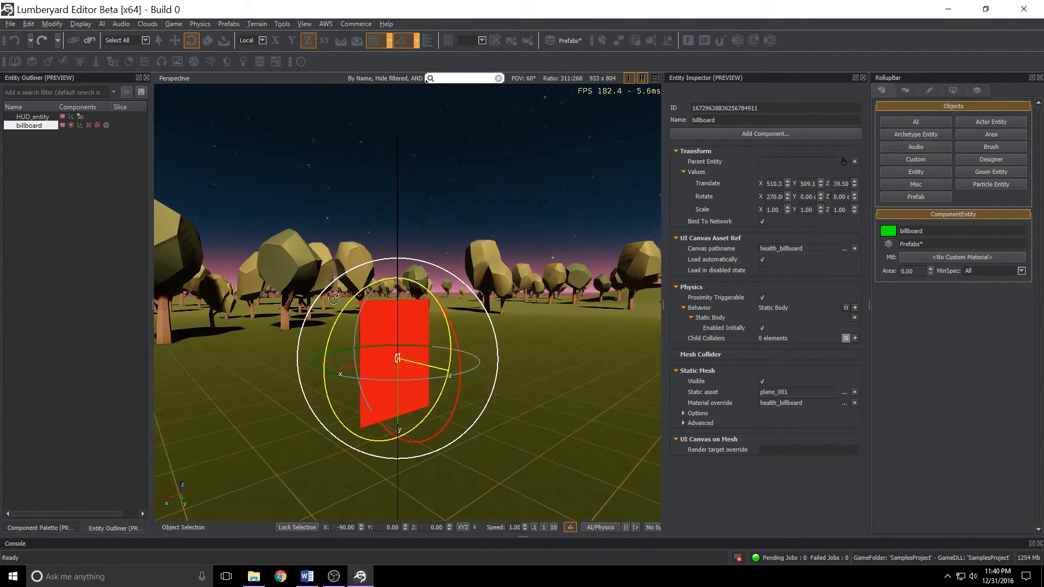
drag(346, 303, 281, 428)
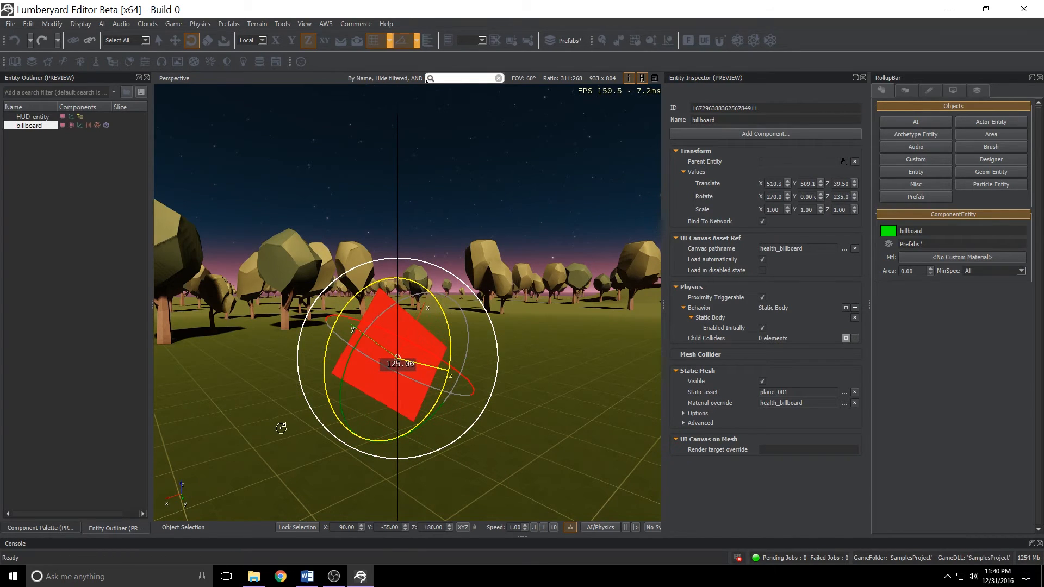
drag(281, 487, 253, 437)
key(s)
mouse_move(256, 444)
right_down()
mouse_move(272, 435)
mouse_move(256, 432)
mouse_move(255, 446)
right_up()
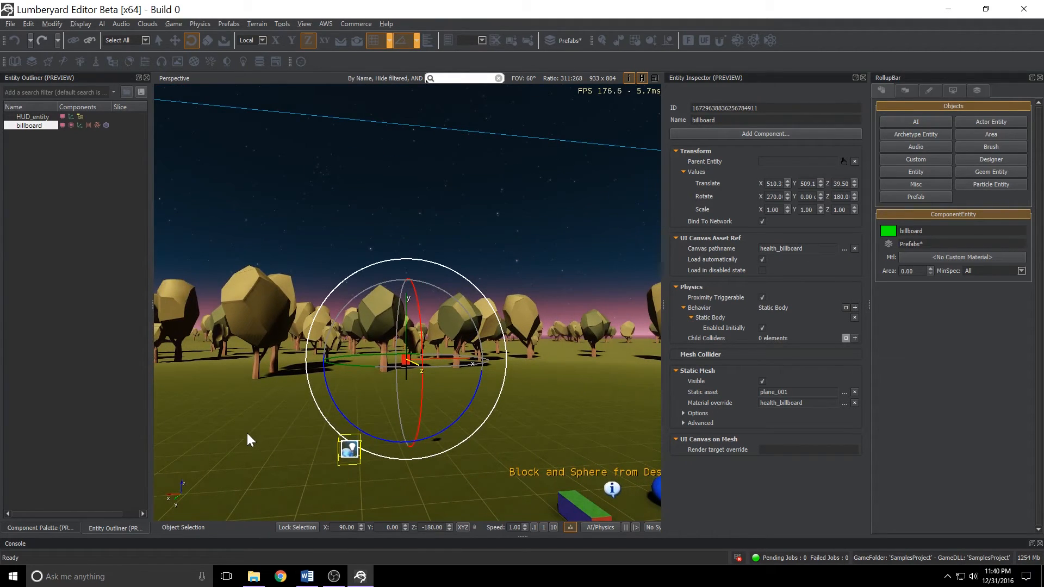
Step: Scale the billboard uniformly to about 18 on all three axes
key(r)
drag(393, 370, 778, 85)
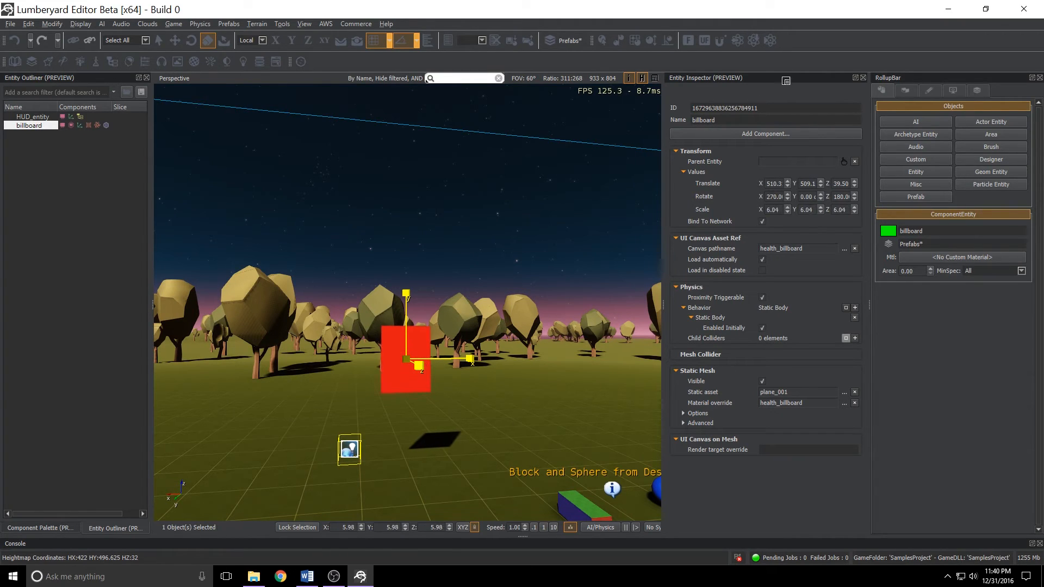
drag(406, 362, 547, 253)
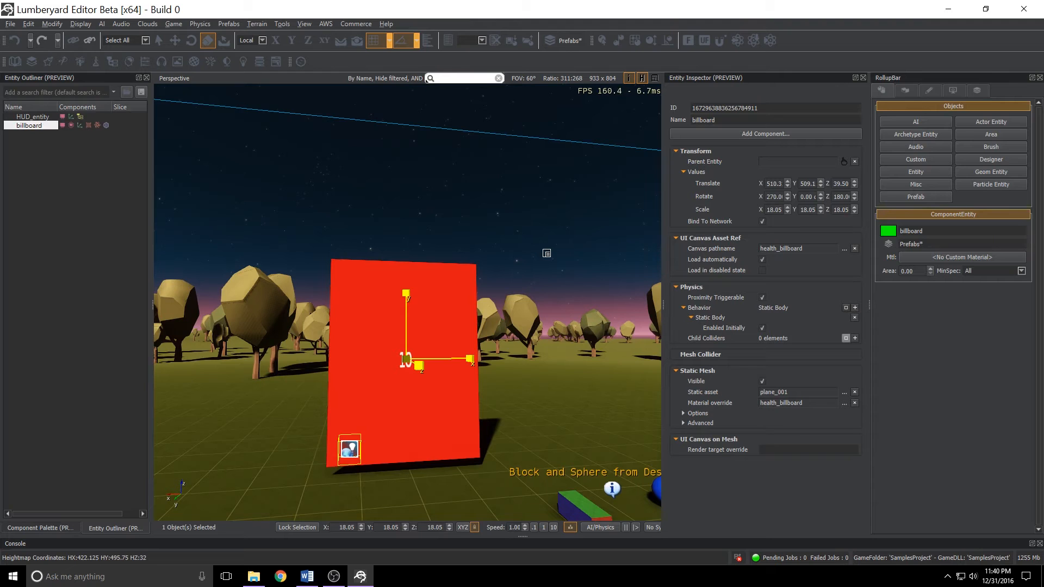
key(s)
mouse_move(586, 387)
right_down()
mouse_move(614, 396)
mouse_move(595, 413)
mouse_move(587, 389)
right_up()
Step: Test the level in game mode, moving the robot around the billboard to check its health display, and exit back to editing
click(265, 410)
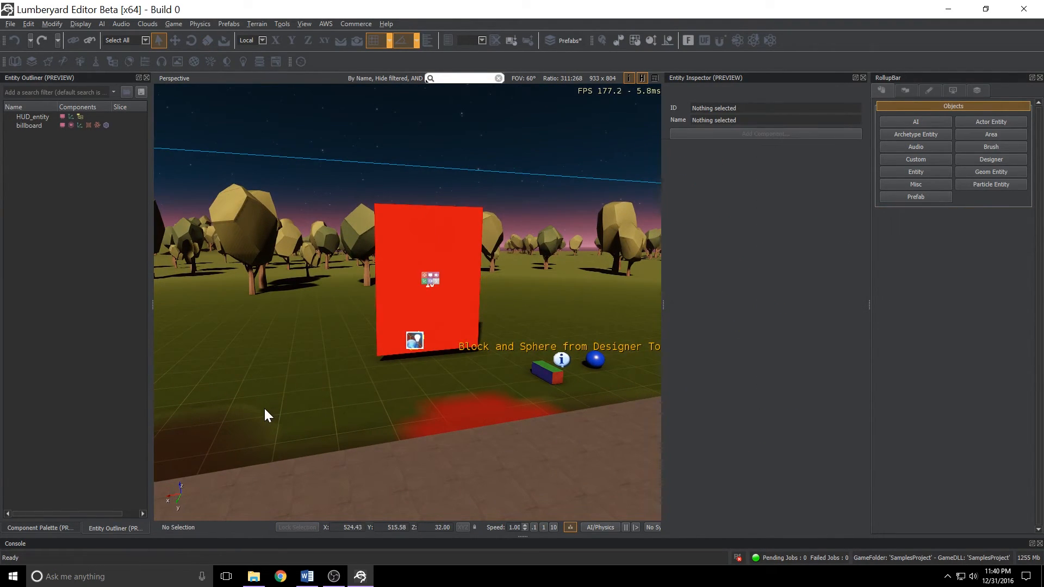
right_drag(264, 410, 289, 412)
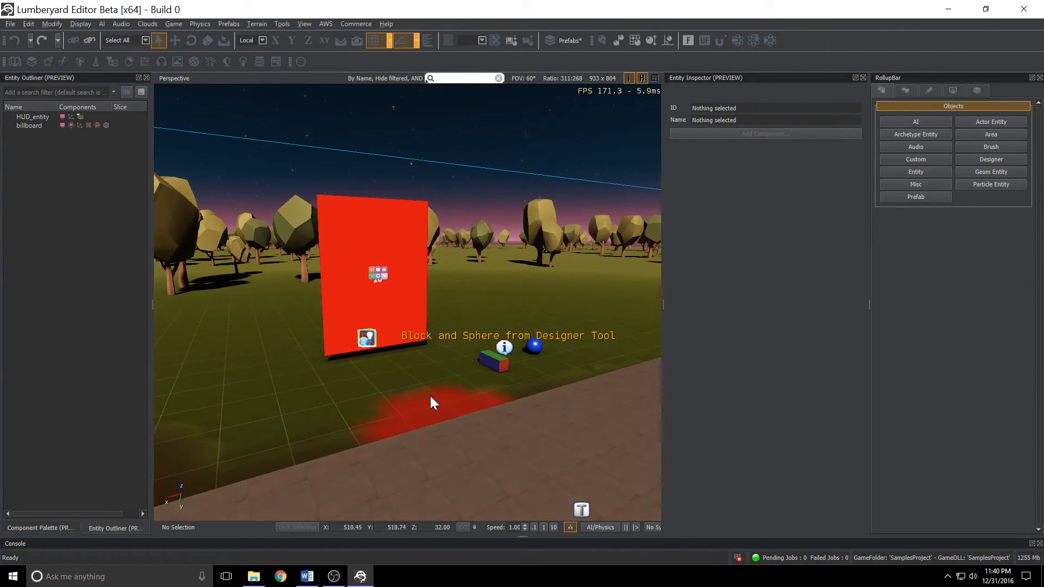
key(ctrl+g)
key(w)
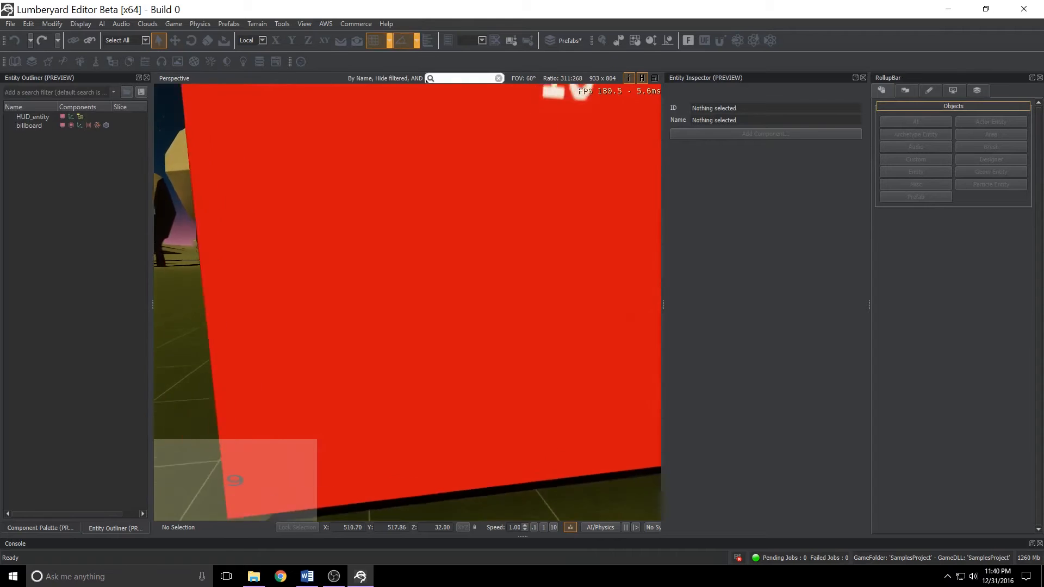
key(w)
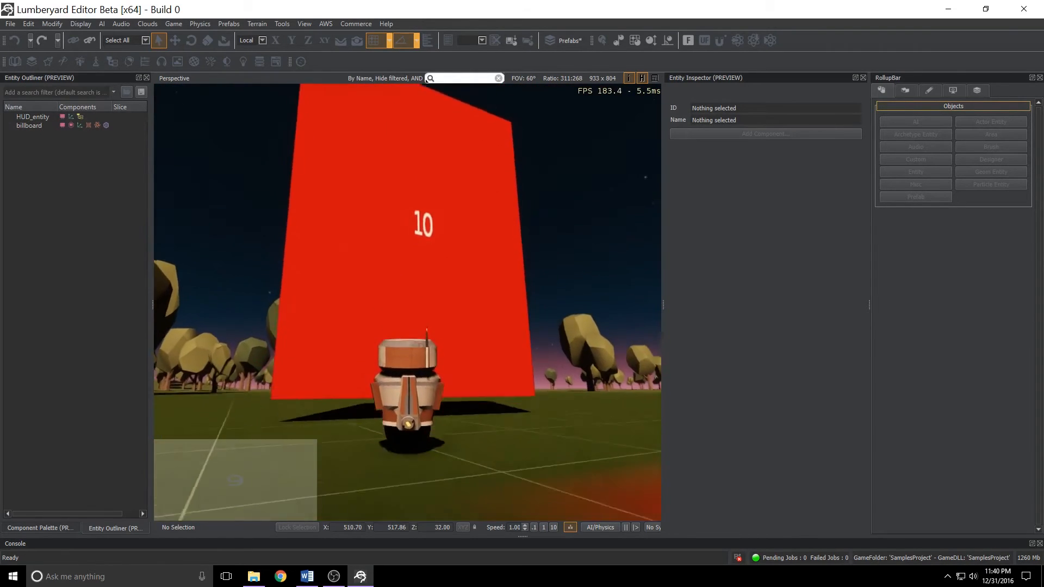
key(s)
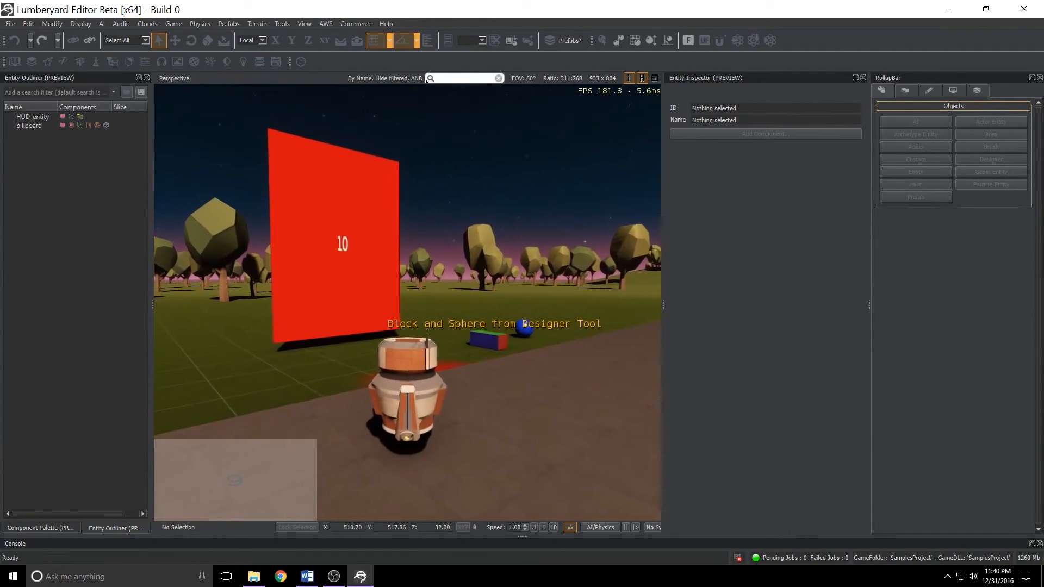
key(Escape)
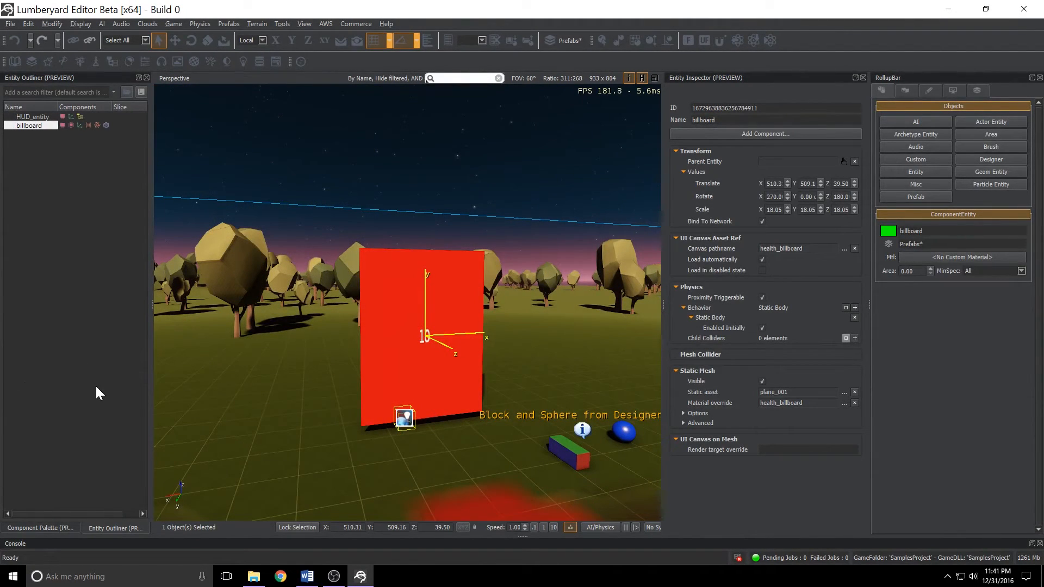
Step: Add a flow graph named billboard_fg to the billboard entity
right_click(34, 124)
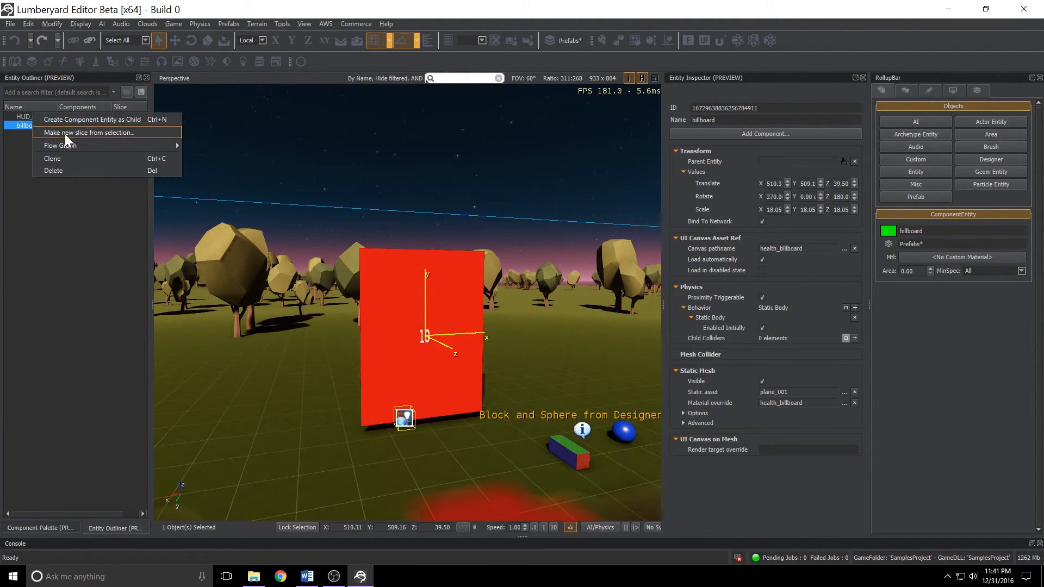
mouse_move(94, 139)
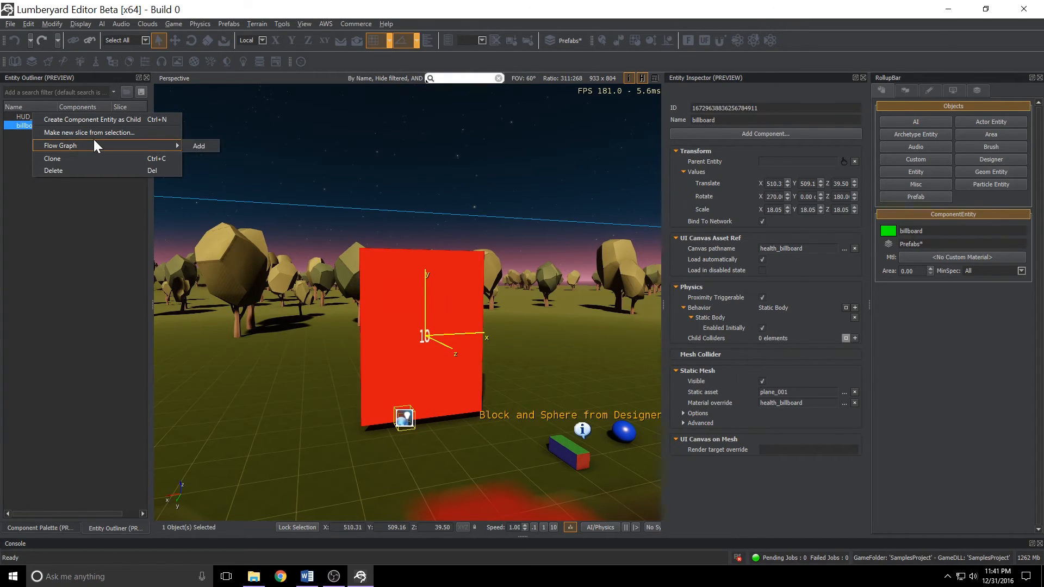
click(199, 145)
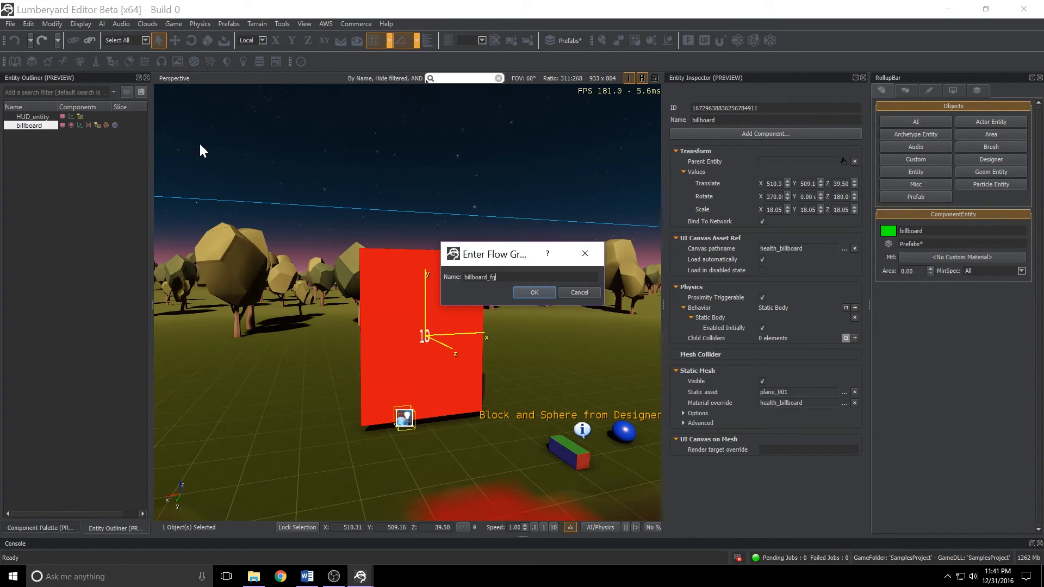
key(Return)
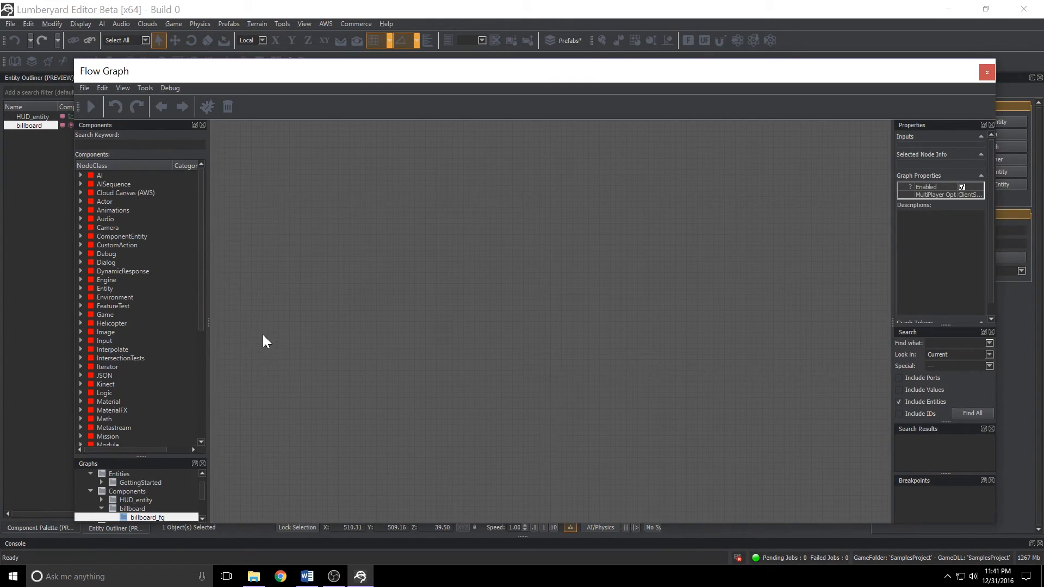
Step: Add the ProximityTrigger2 entity on the street as a node in billboard_fg for the txt-health countdown, and close the Flow Graph editor
drag(509, 72, 0, 90)
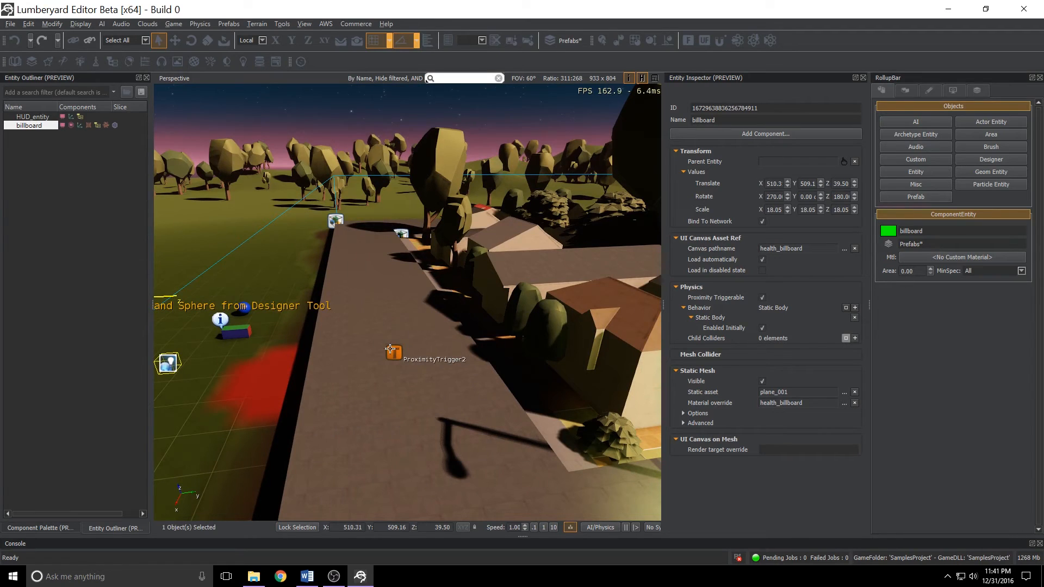
click(390, 349)
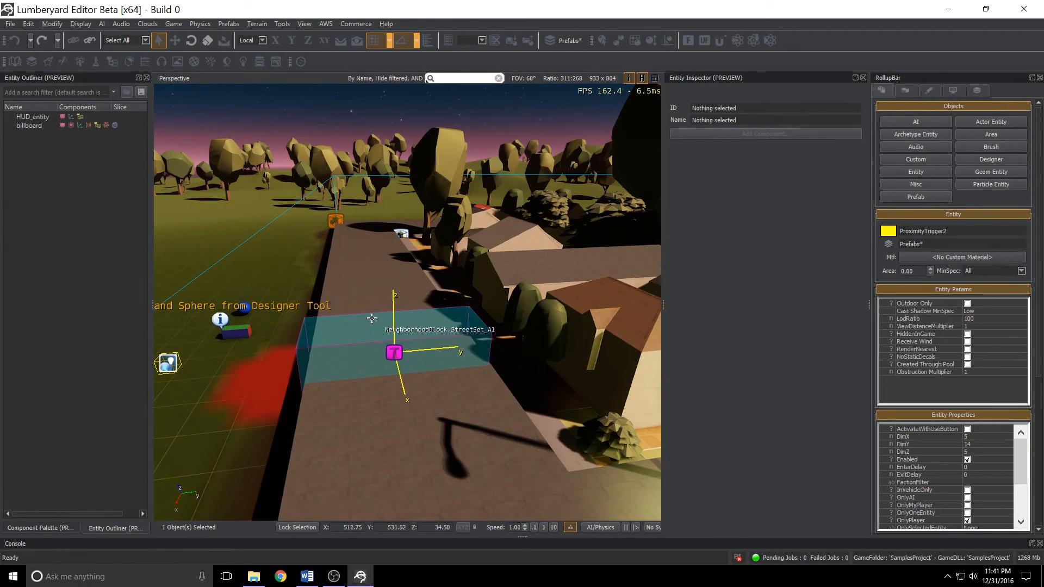
drag(0, 124, 452, 66)
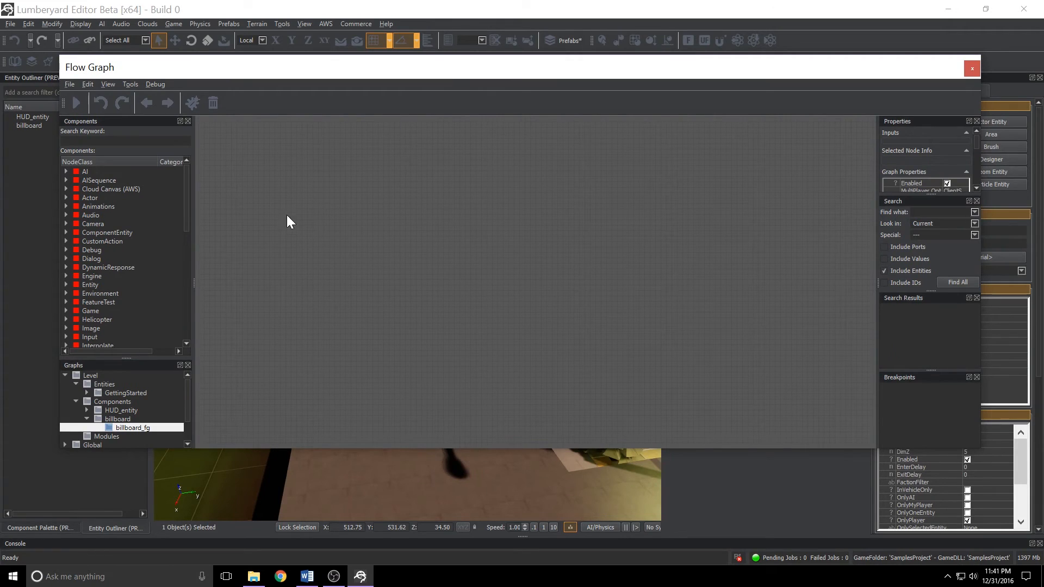
right_click(246, 220)
click(291, 237)
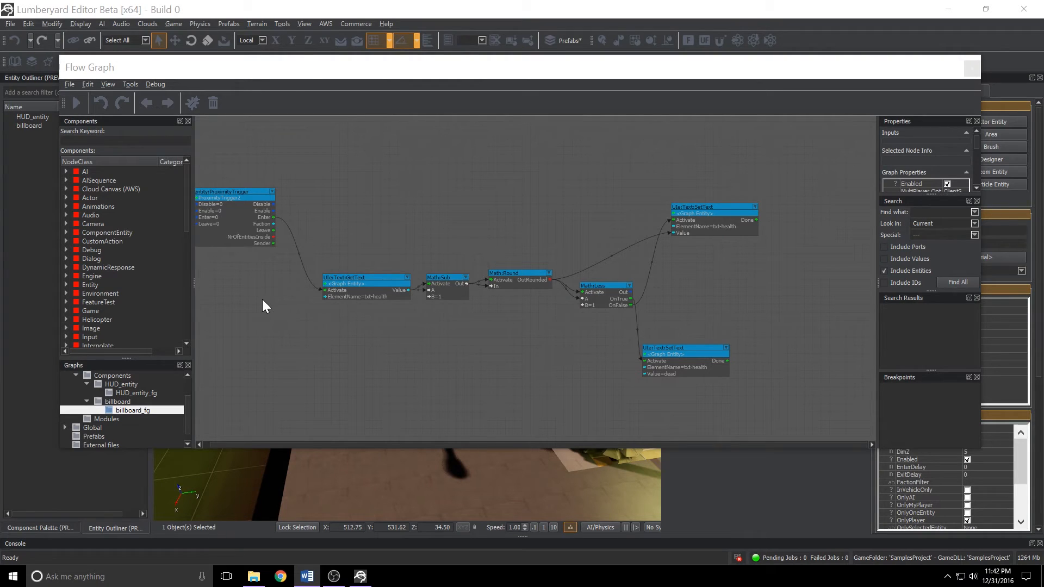
click(971, 68)
Step: Test the billboard's health text in game mode by moving the robot along the street, and exit back to editing
mouse_move(474, 431)
right_down()
mouse_move(421, 410)
mouse_move(474, 431)
right_up()
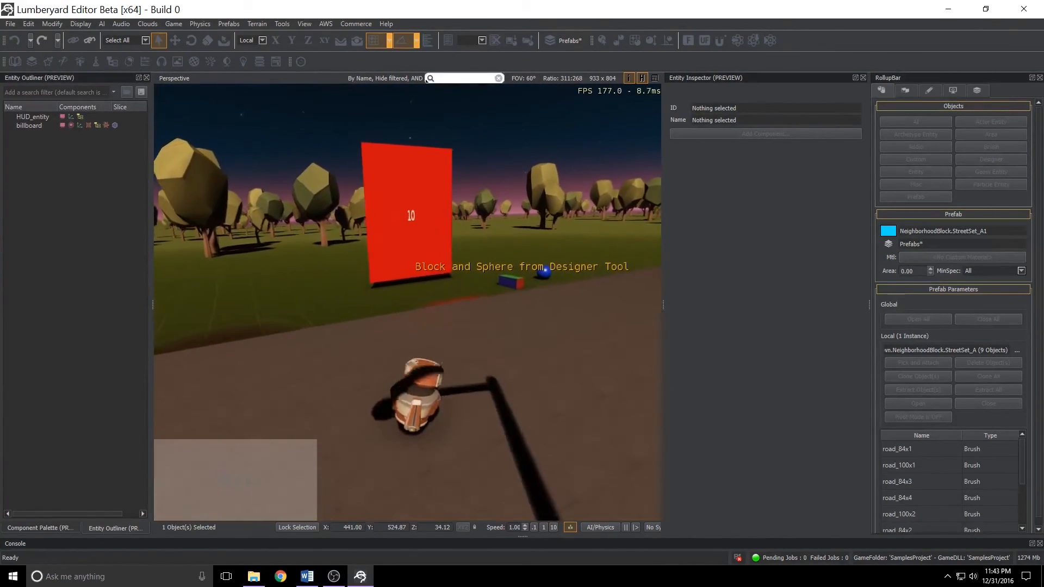
key(w)
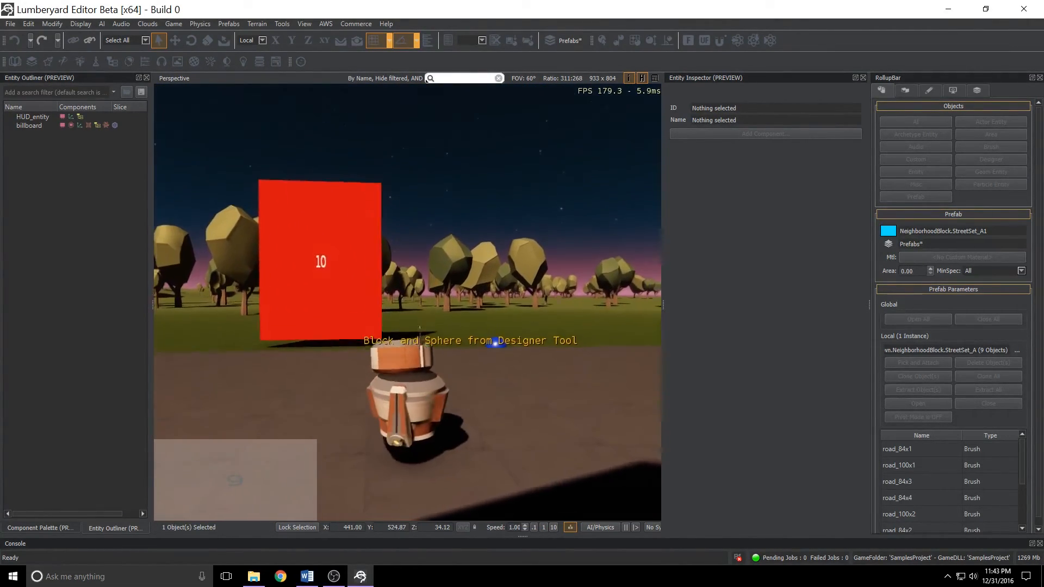
key(a)
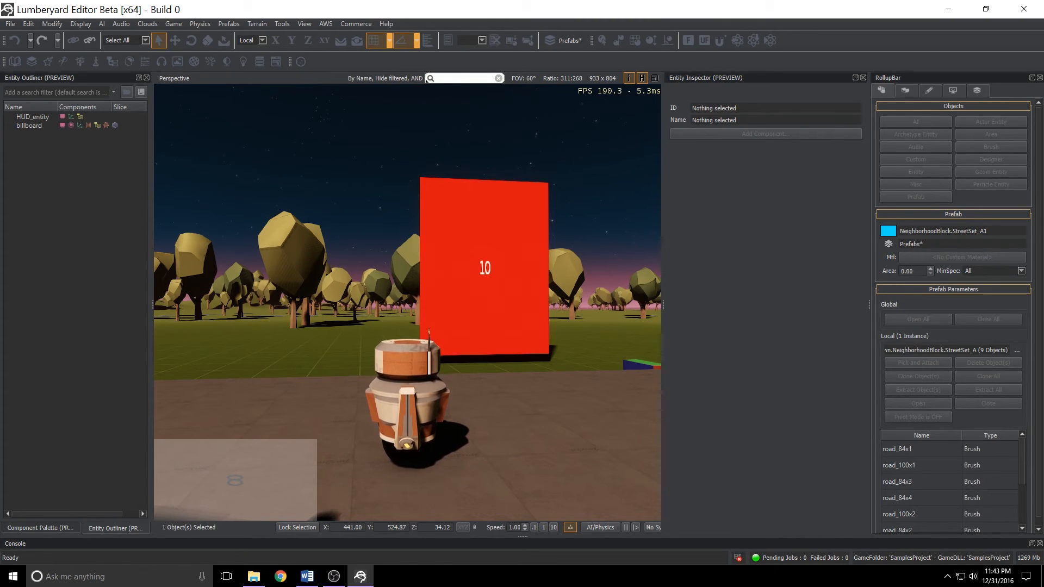
key(Escape)
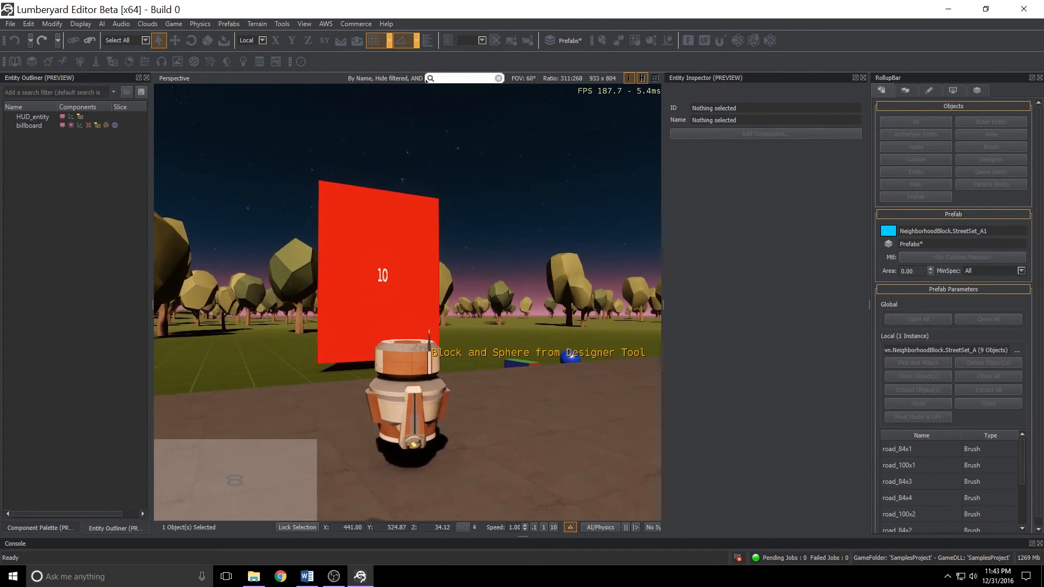
Step: Open the health_billboard.uicanvas canvas in the UI Editor
click(297, 23)
mouse_move(321, 36)
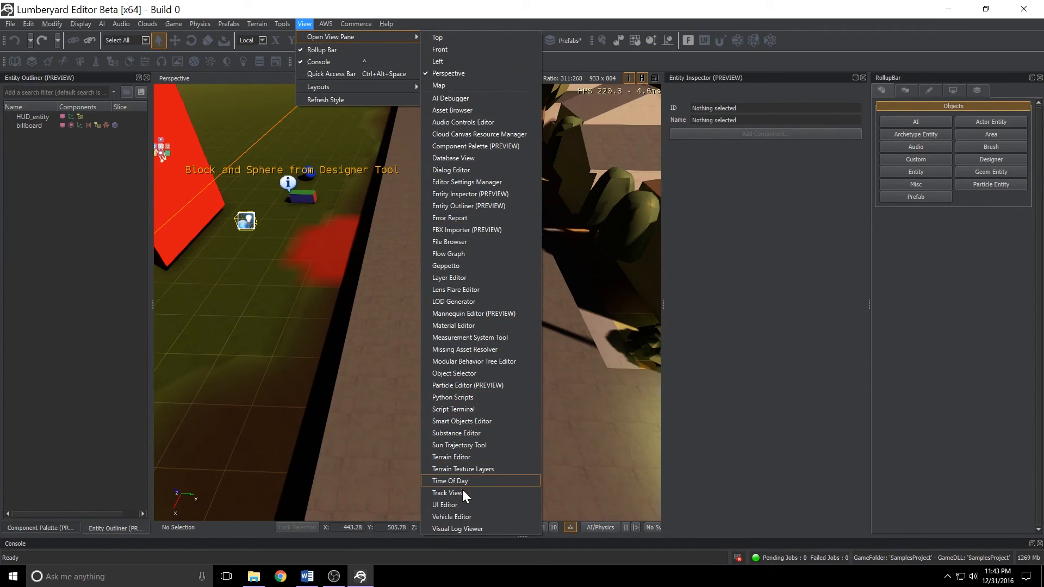
click(462, 504)
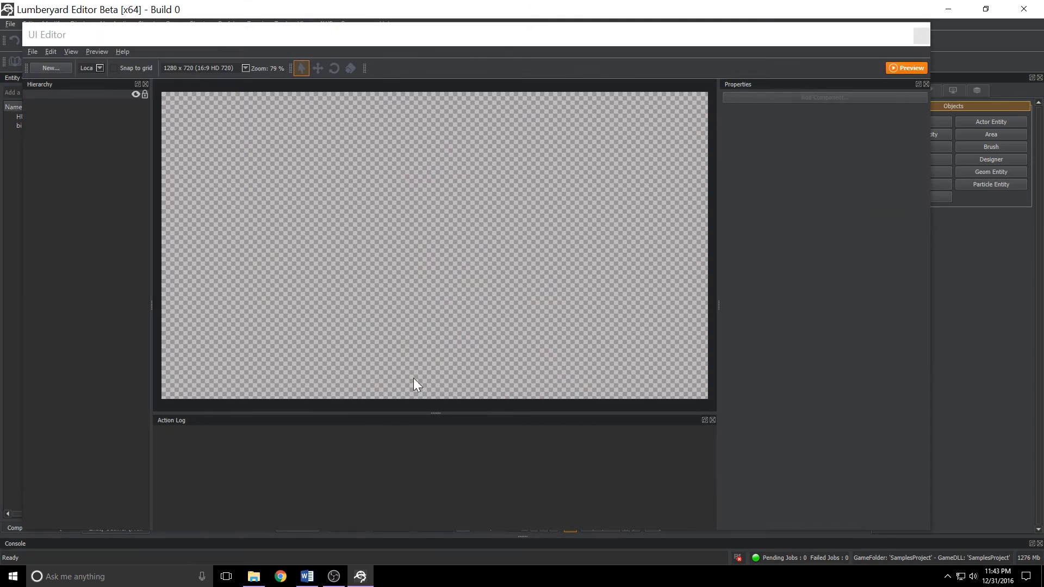
click(33, 53)
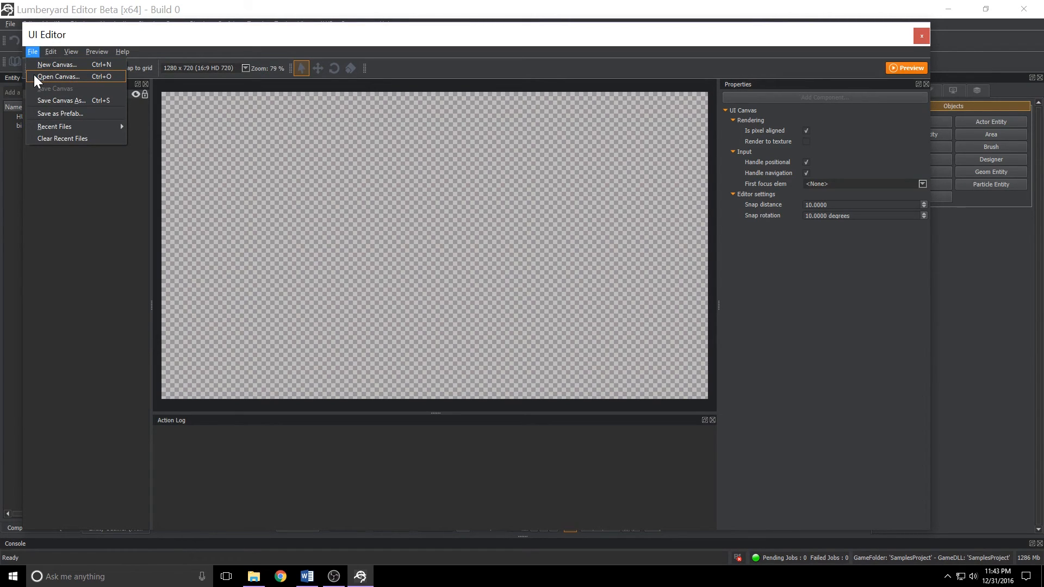
click(34, 77)
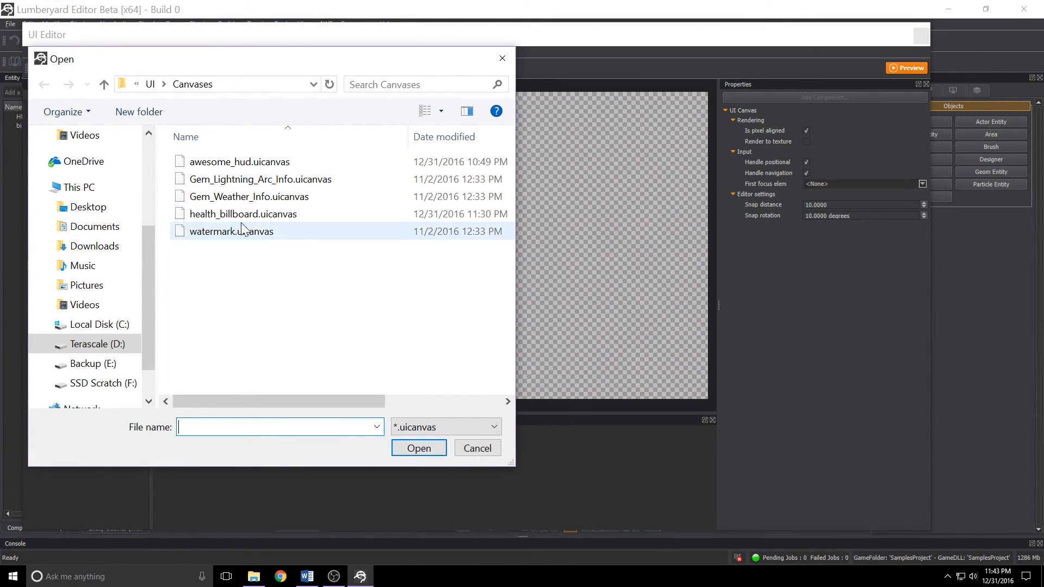
click(255, 214)
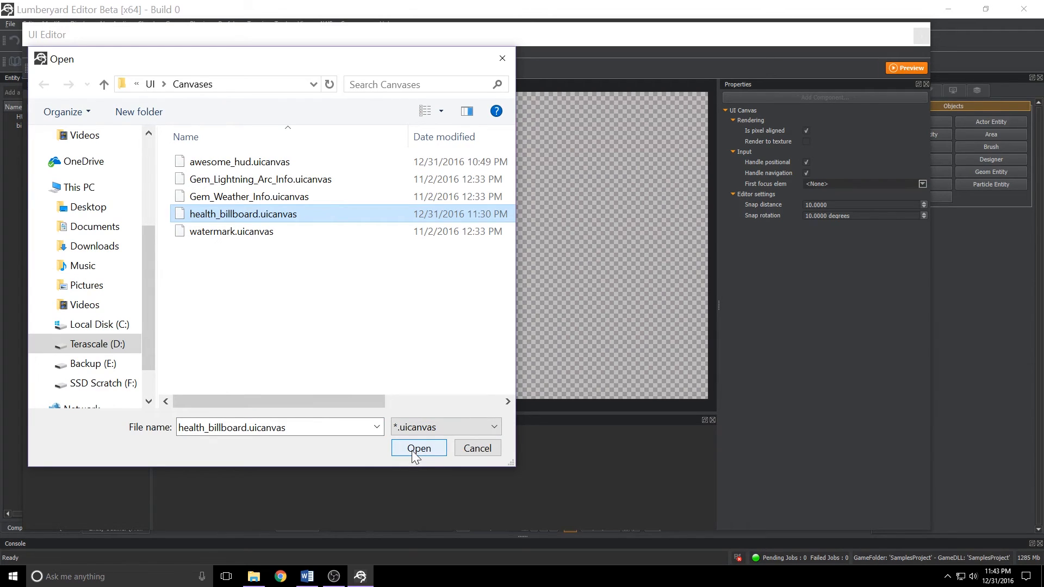
click(413, 450)
Step: Rename the canvas's Text element as txt-health, save health_billboard.uicanvas, and close the UI Editor
click(52, 112)
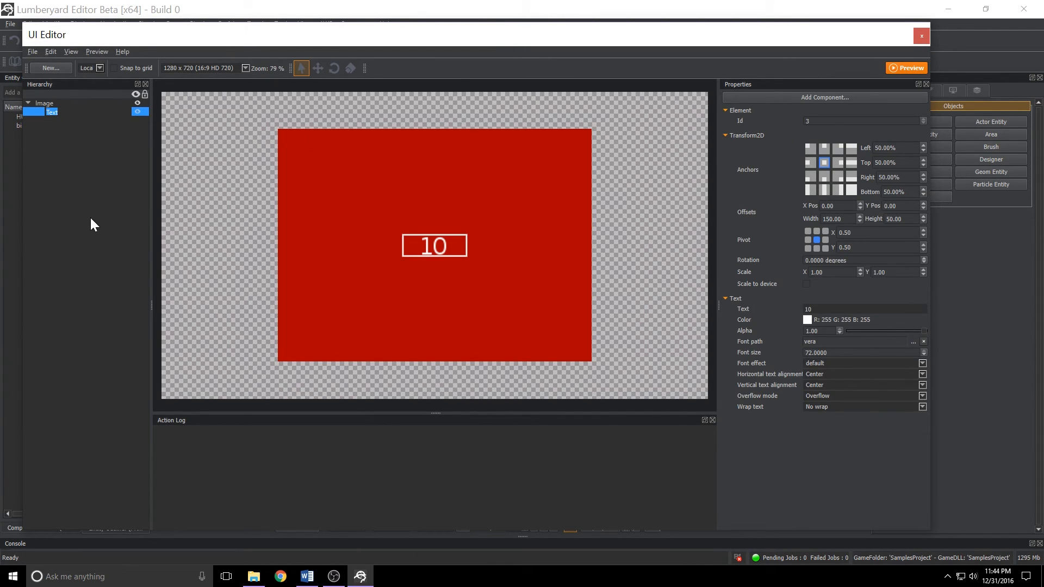
text(txt-health)
key(Return)
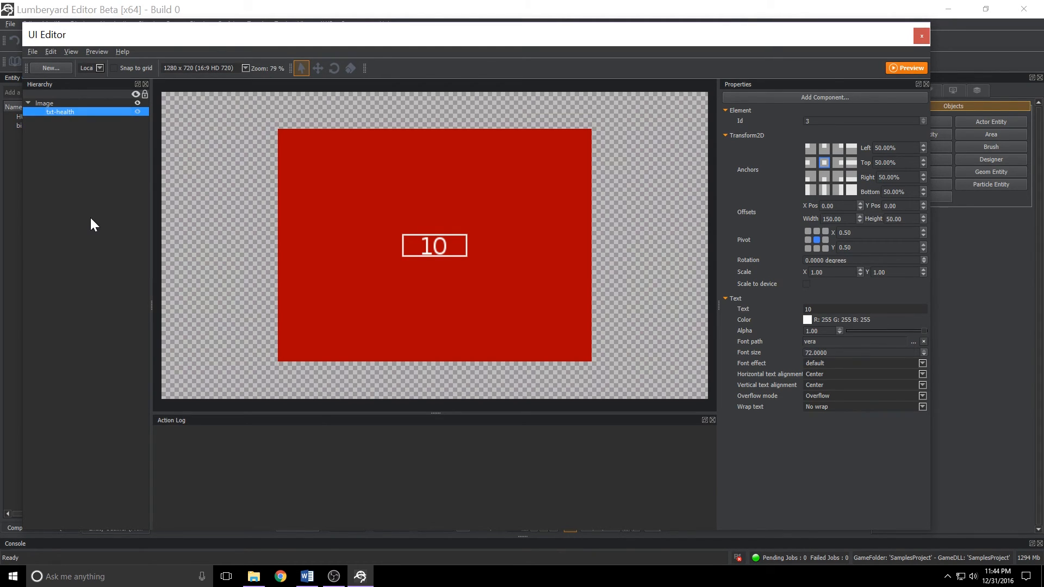
click(31, 52)
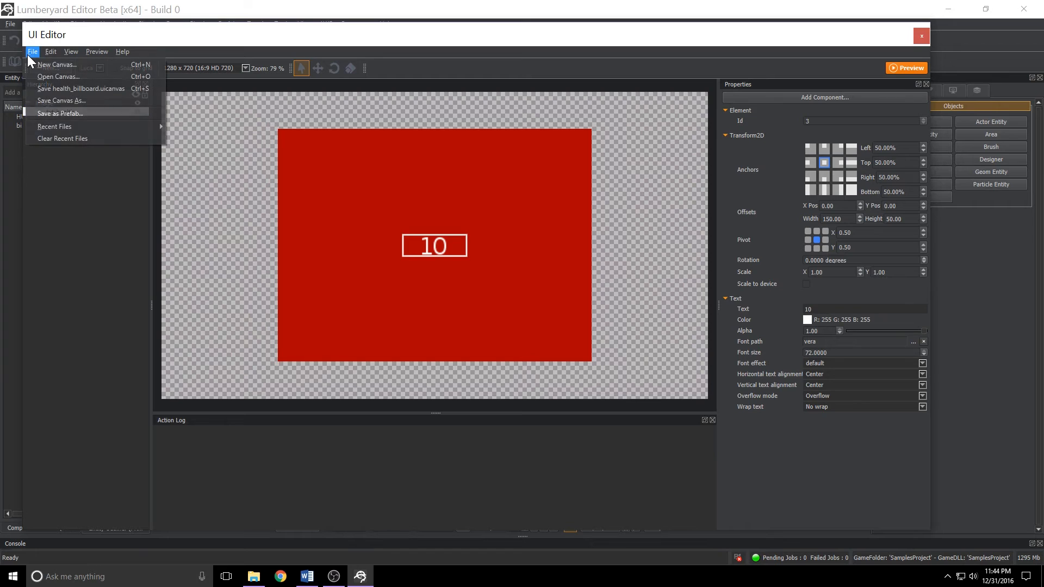
click(57, 89)
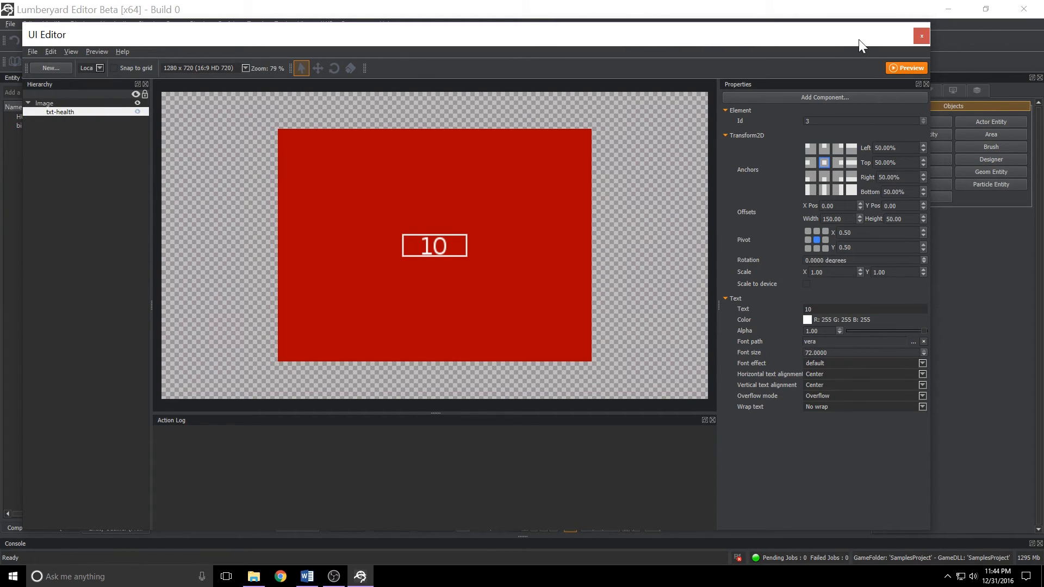
click(919, 36)
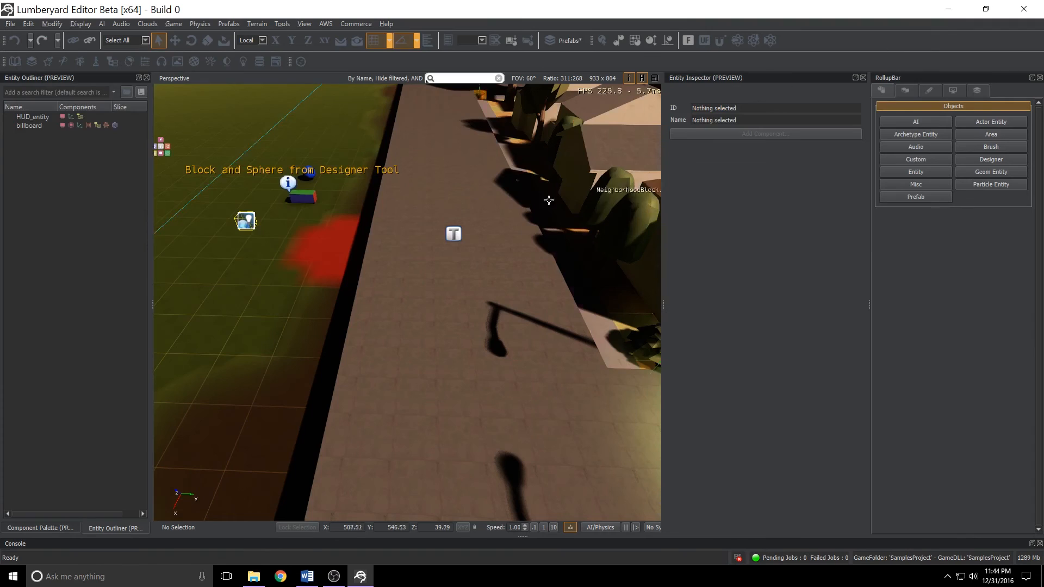
Step: Test the level in game mode, moving the robot repeatedly through the proximity trigger near the billboard until its health runs out
click(454, 235)
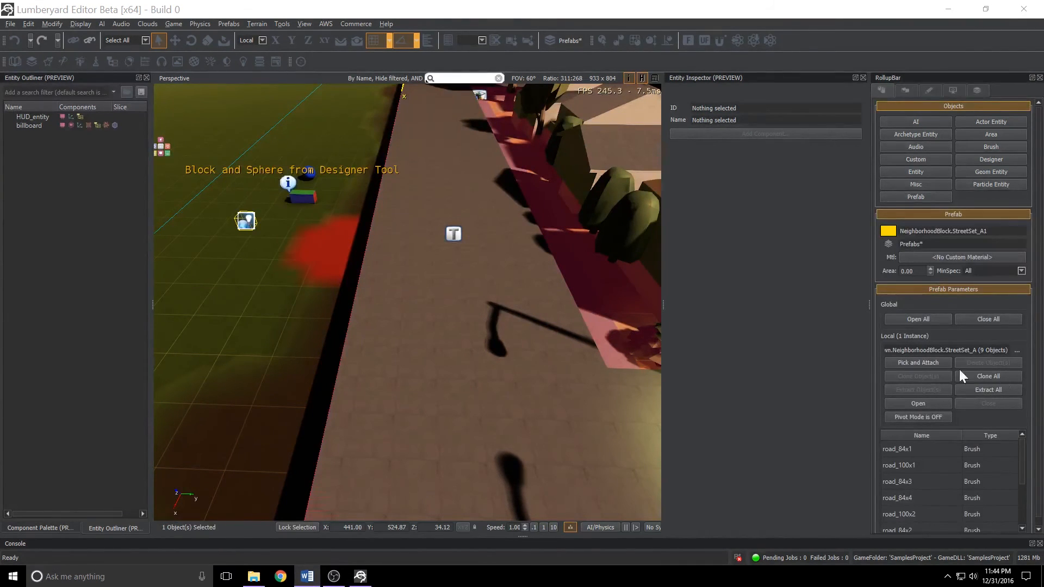
key(ctrl+g)
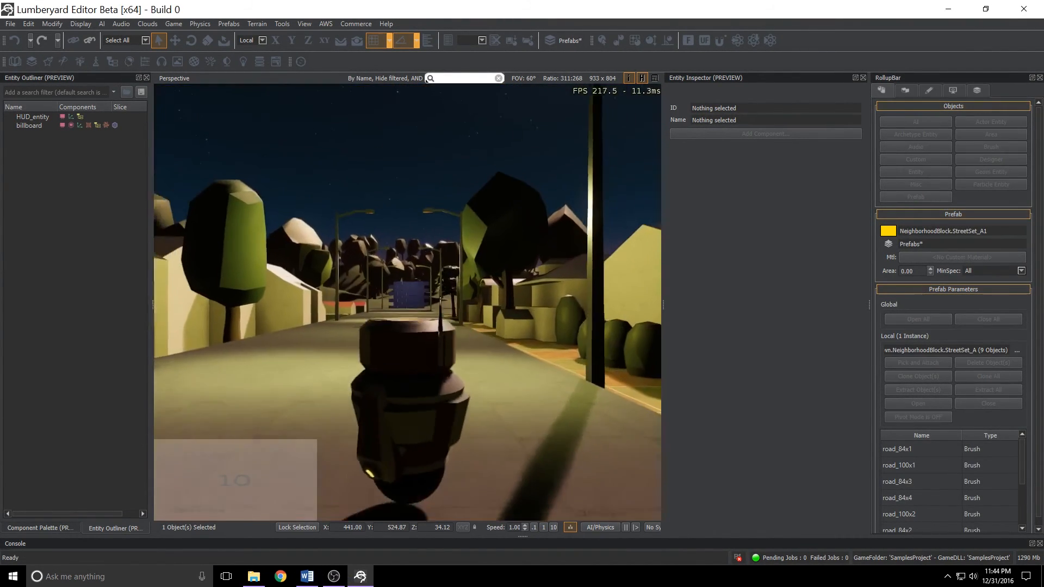
key(w)
key(d)
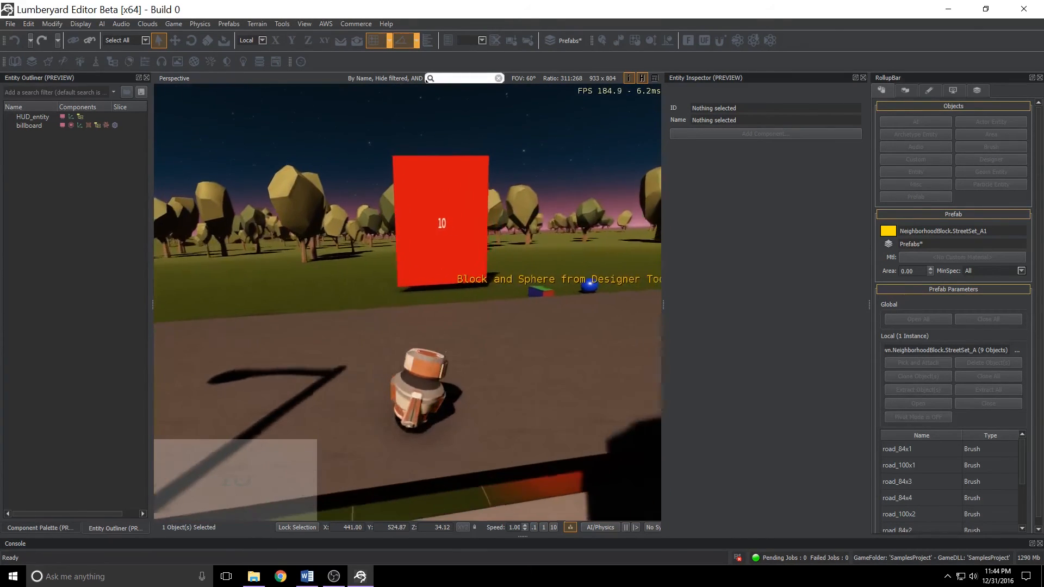
key(w)
key(a)
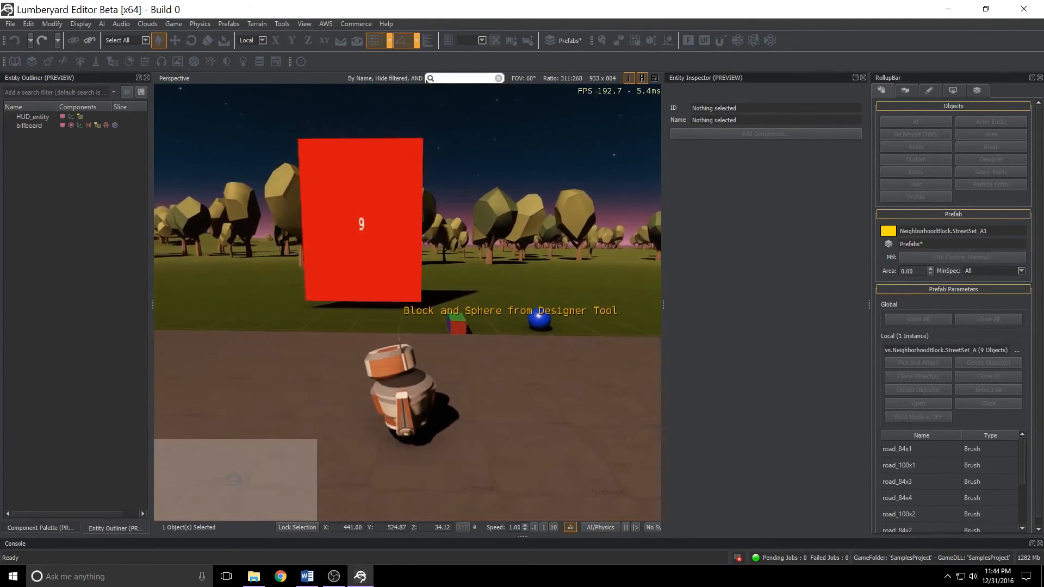
key(d)
key(d)
key(a)
key(d)
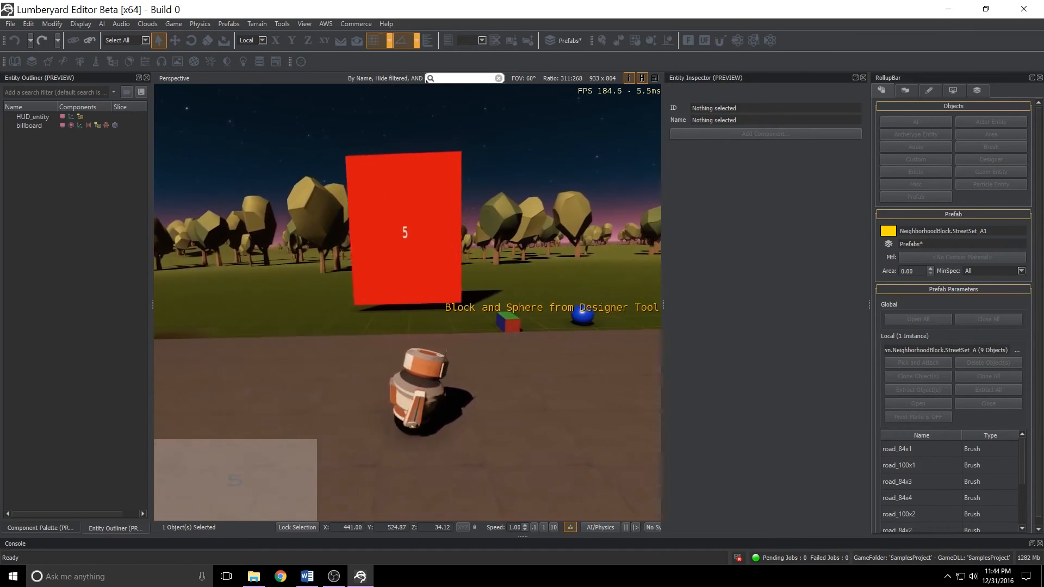
key(a)
key(d)
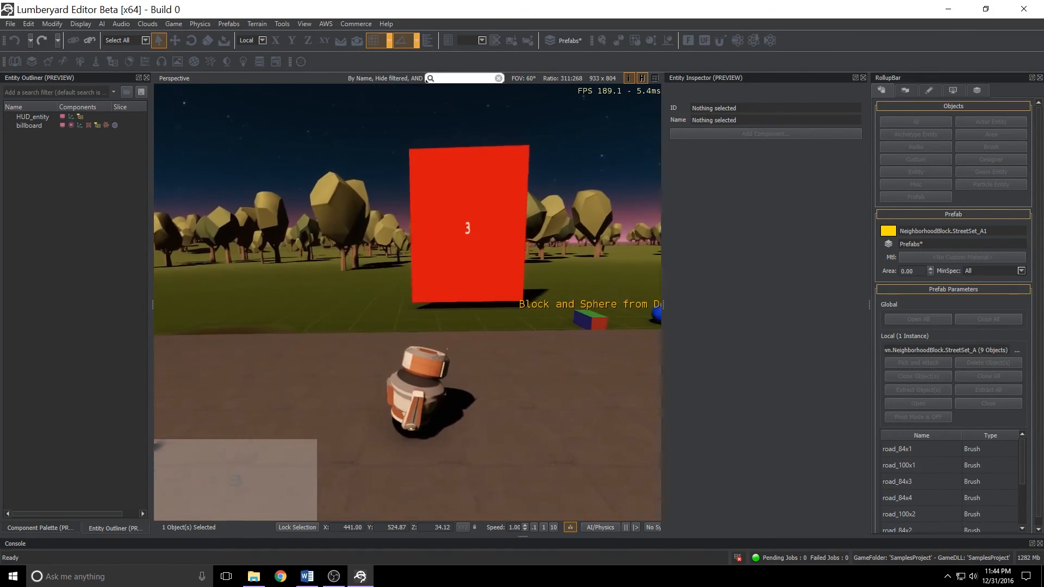
key(a)
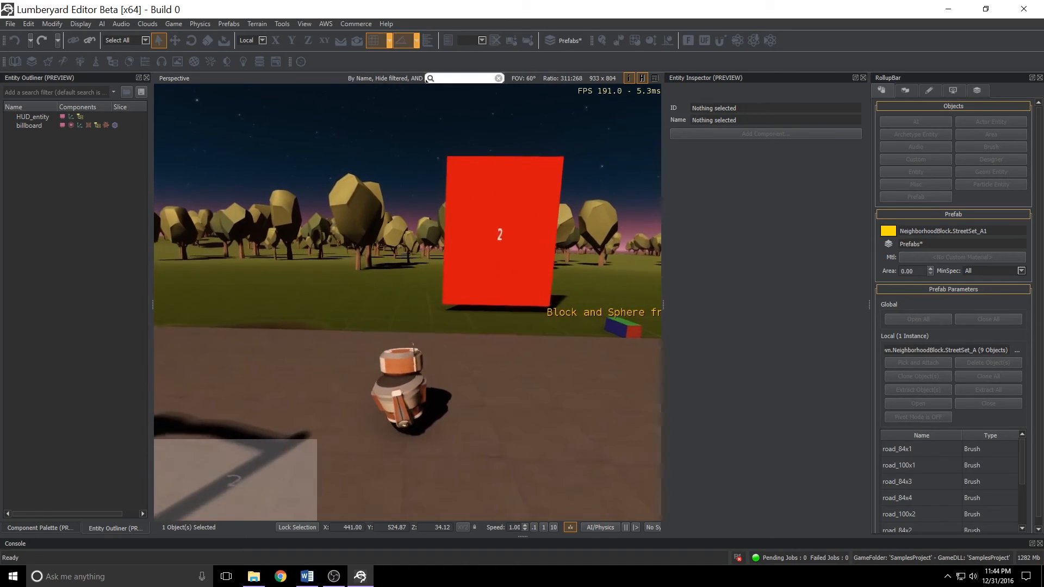
key(d)
key(a)
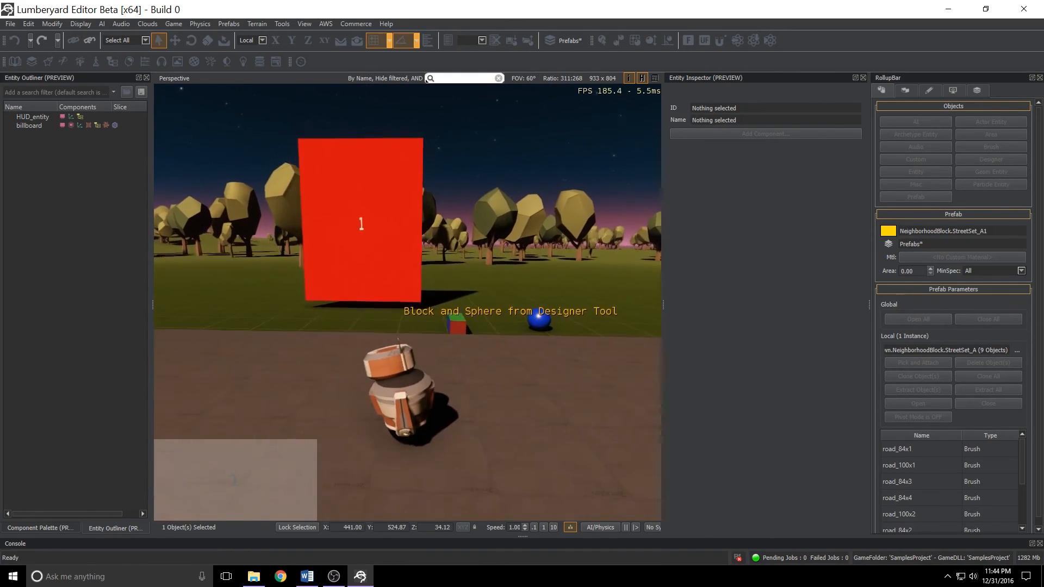
key(d)
key(w)
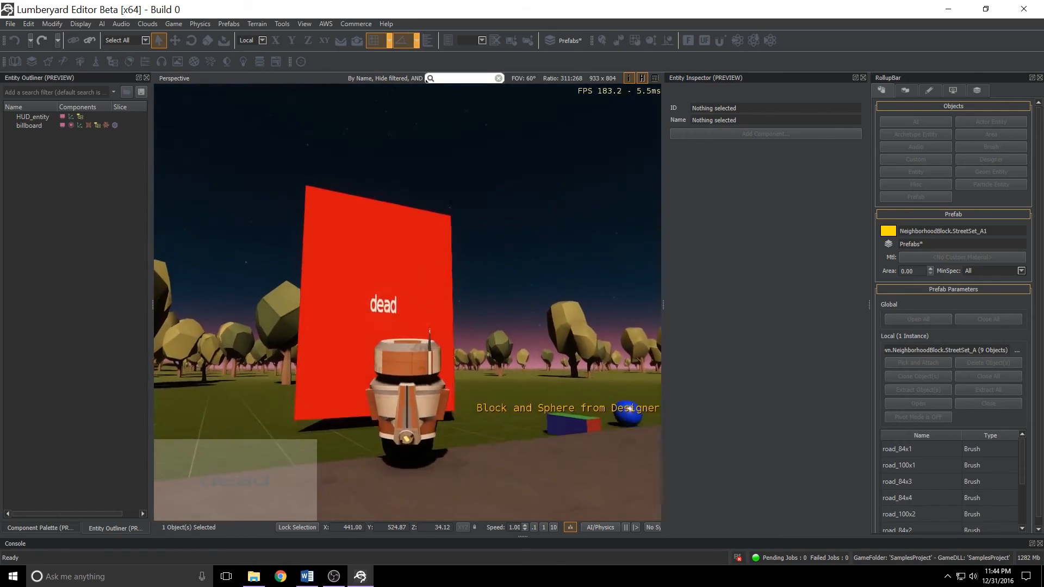
key(a)
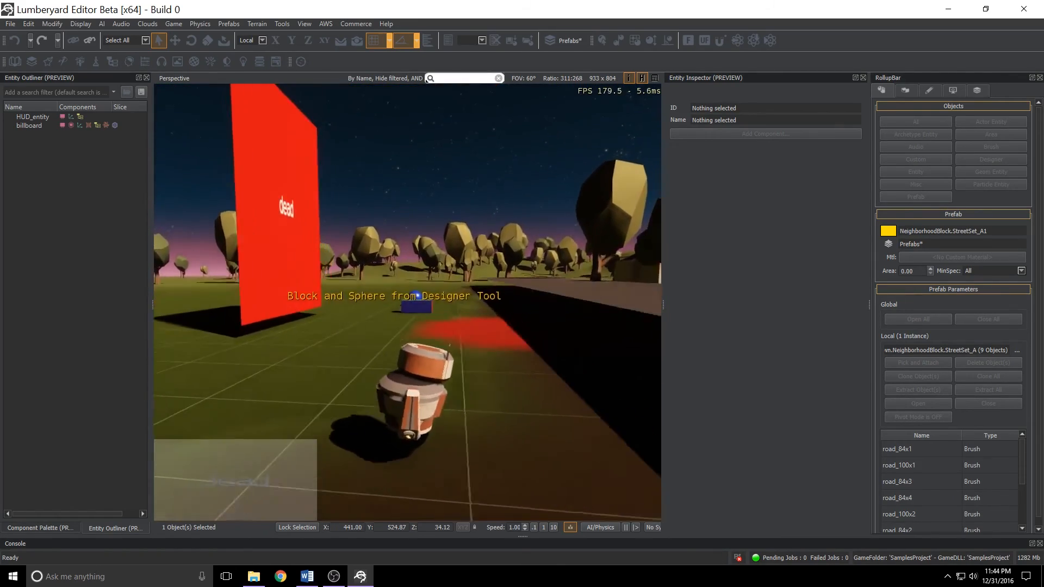